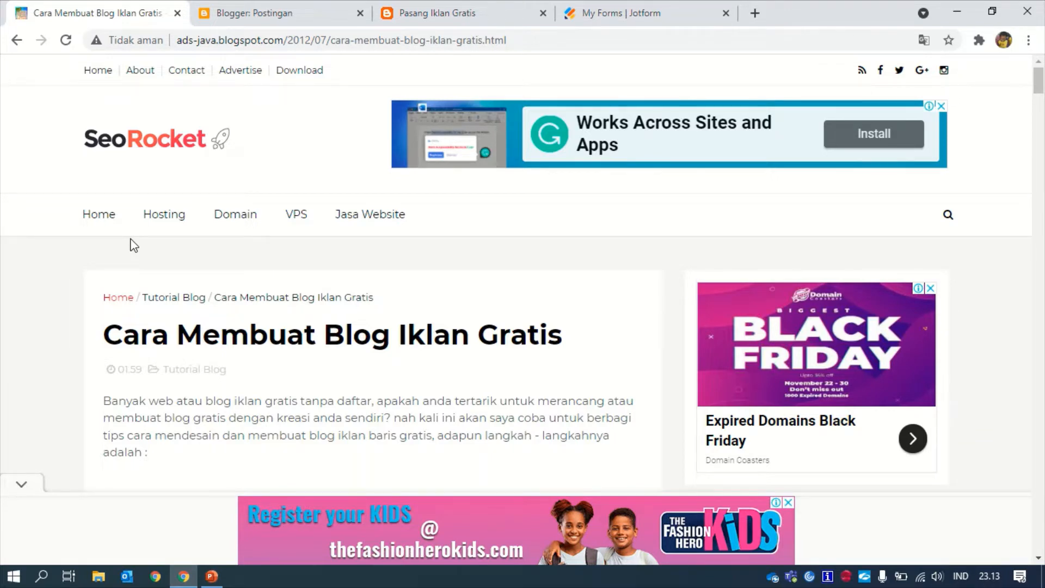
Step: Return to the blog's home page and open the featured post "Cara Membuat Blog Iklan Gratis"
left_click(23, 484)
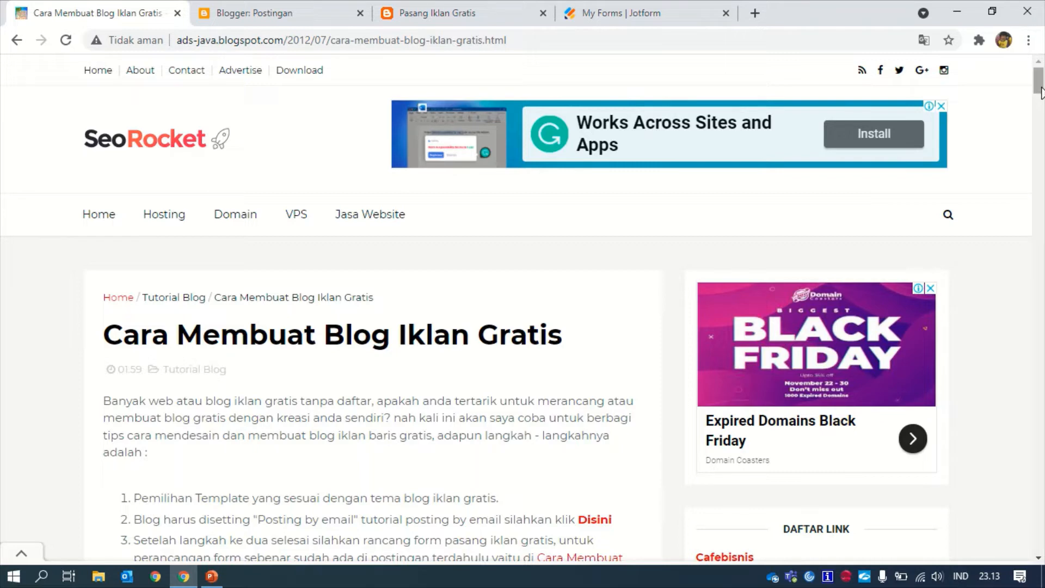
left_click_drag(1040, 92, 1040, 99)
scroll(1035, 80, "up", 3)
left_click(108, 217)
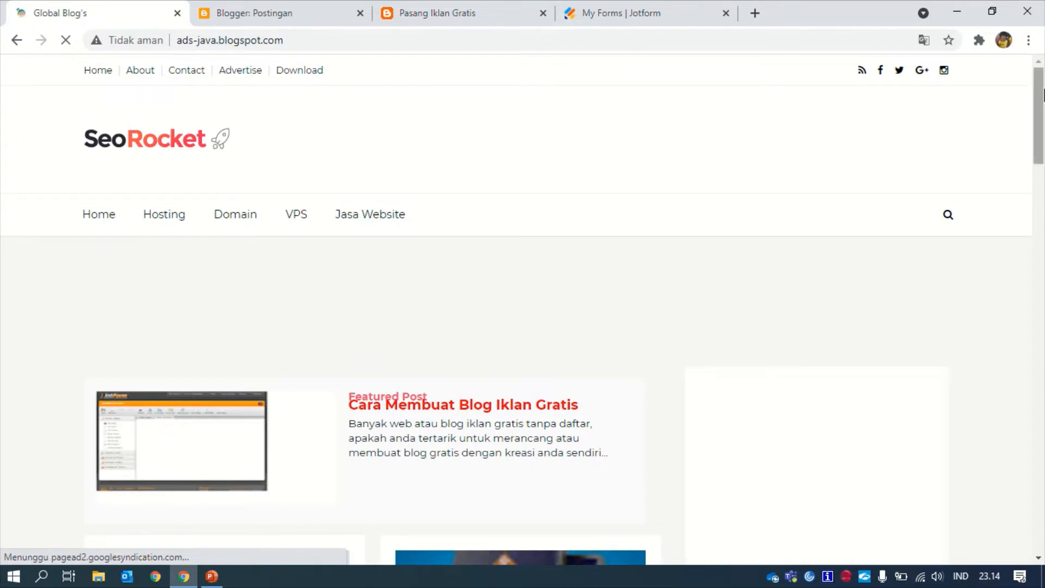
scroll(1042, 137, "down", 2)
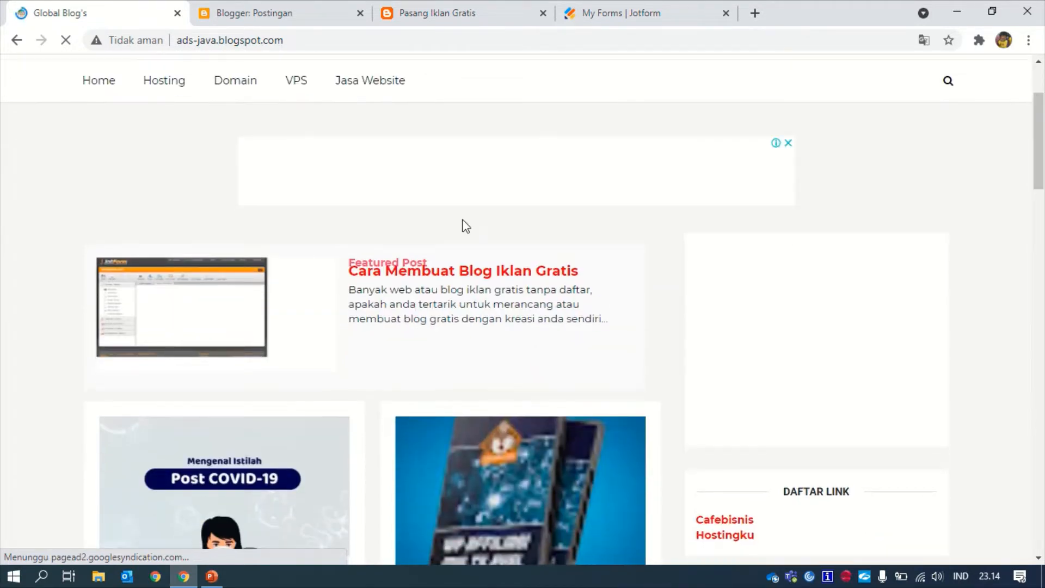
left_click(450, 279)
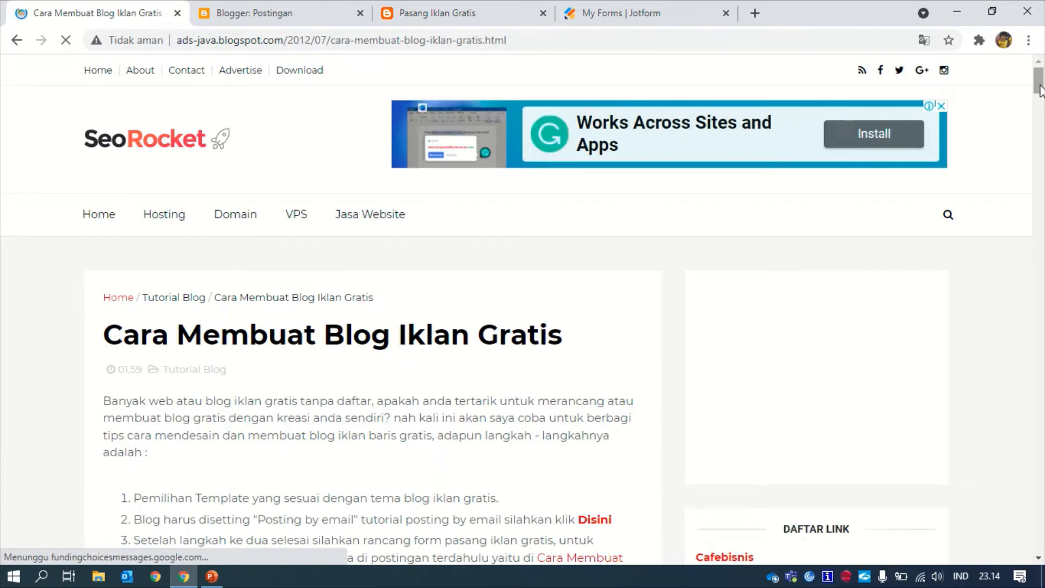
Step: Read the three preparation steps for a free ad blog in the article and highlight the list
left_click_drag(1040, 90, 1041, 104)
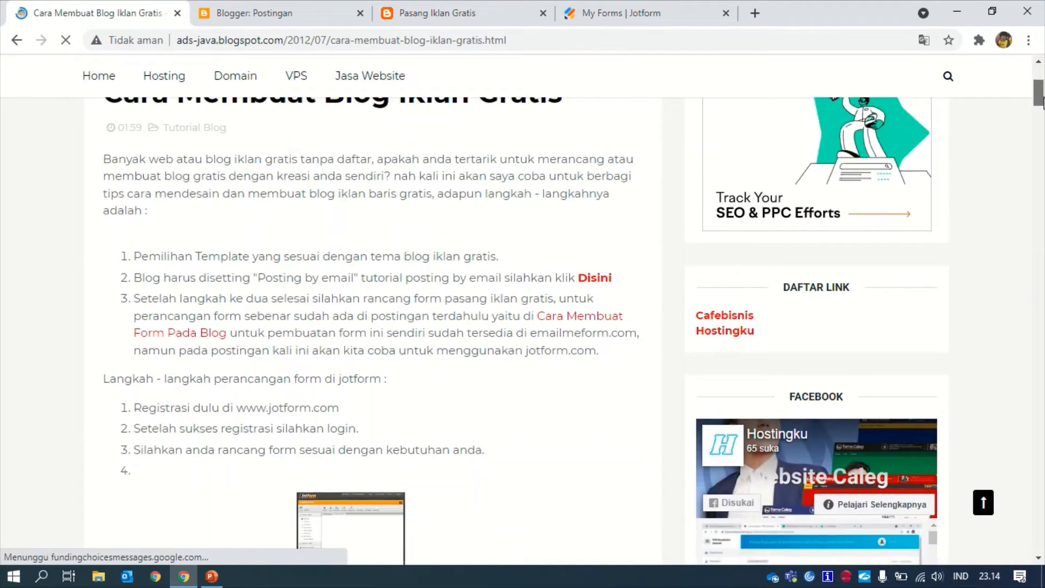
left_click(1039, 64)
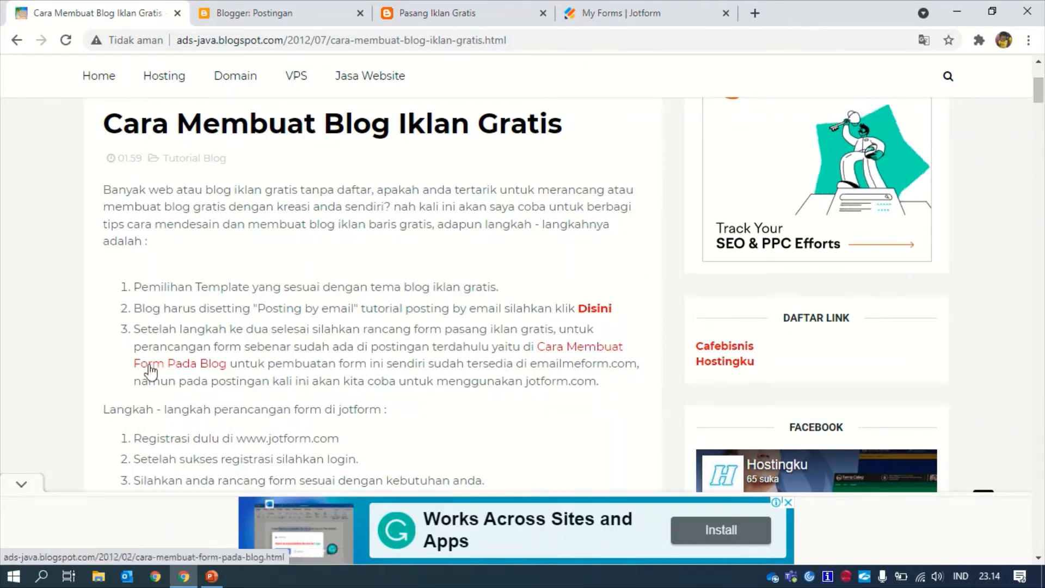
left_click(21, 486)
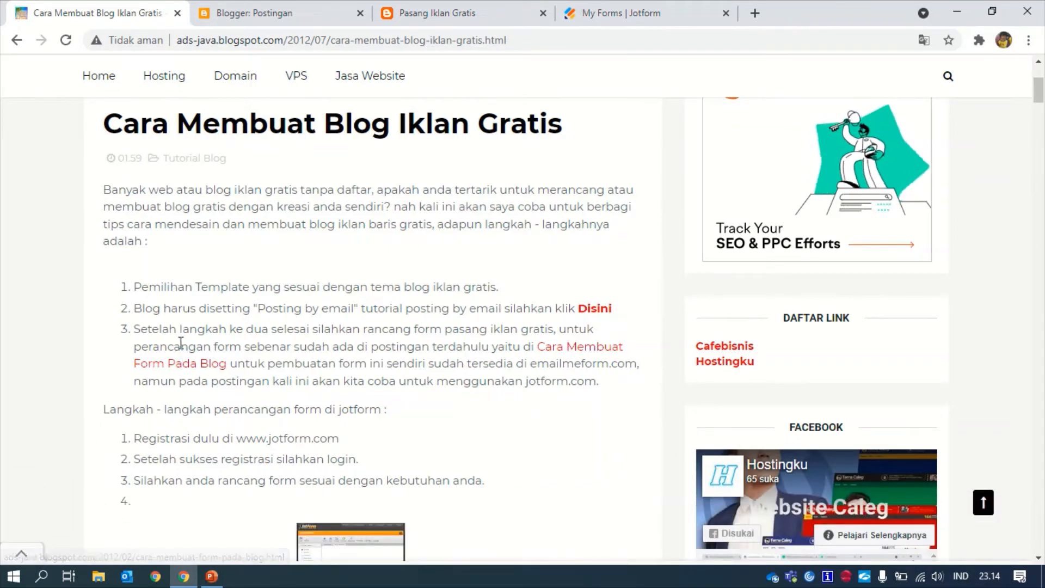
left_click_drag(130, 288, 610, 386)
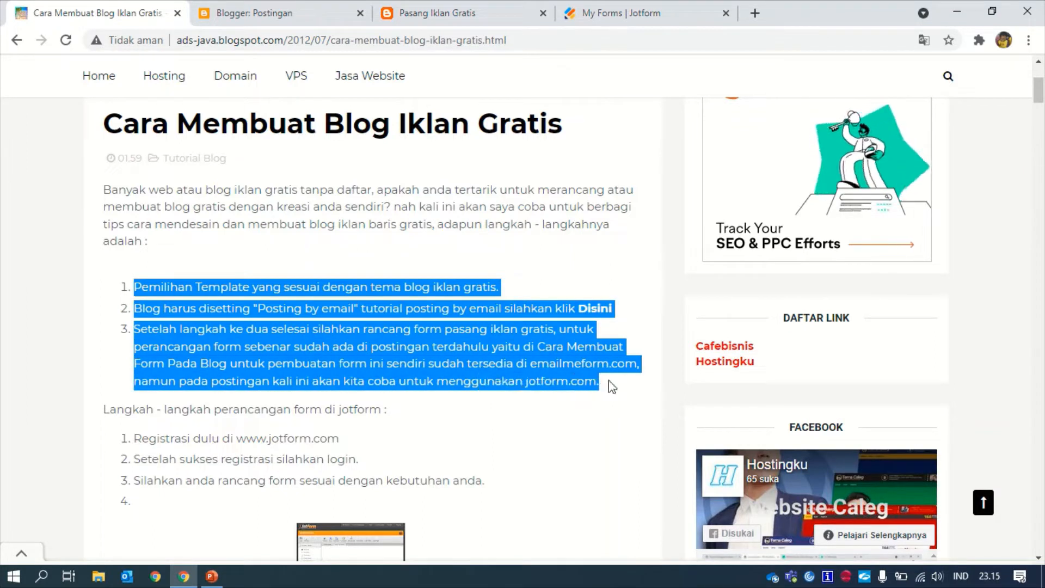
left_click(556, 287)
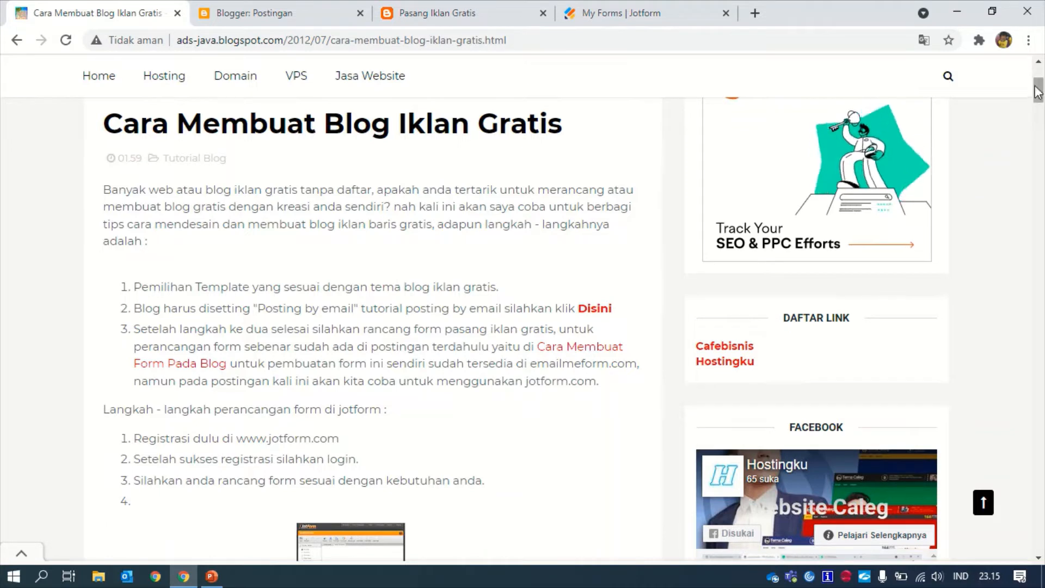
Step: Read the article's steps for designing a form in Jotform and highlight them
left_click_drag(1038, 93, 1040, 96)
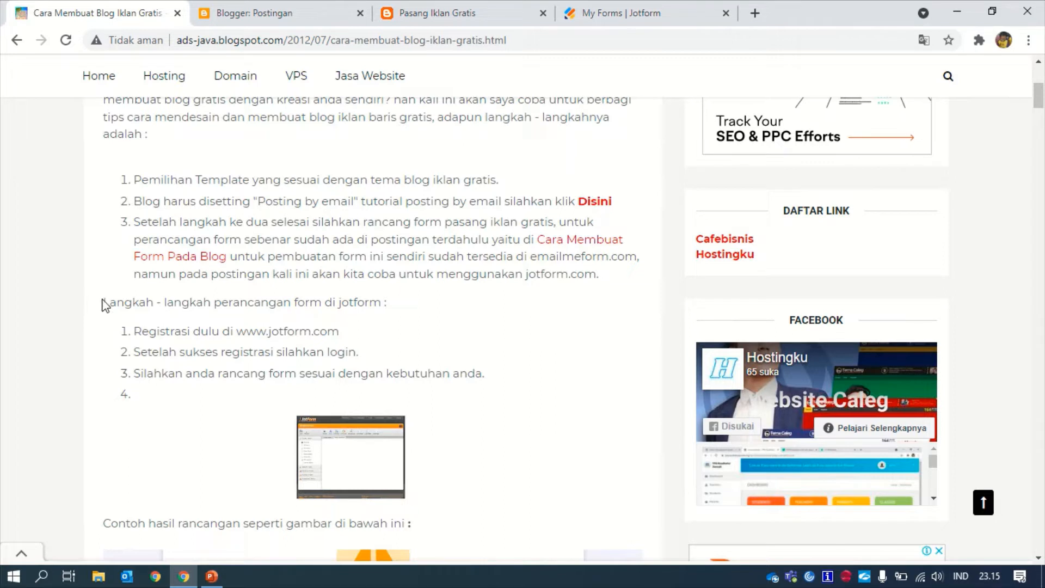
left_click_drag(118, 326, 485, 373)
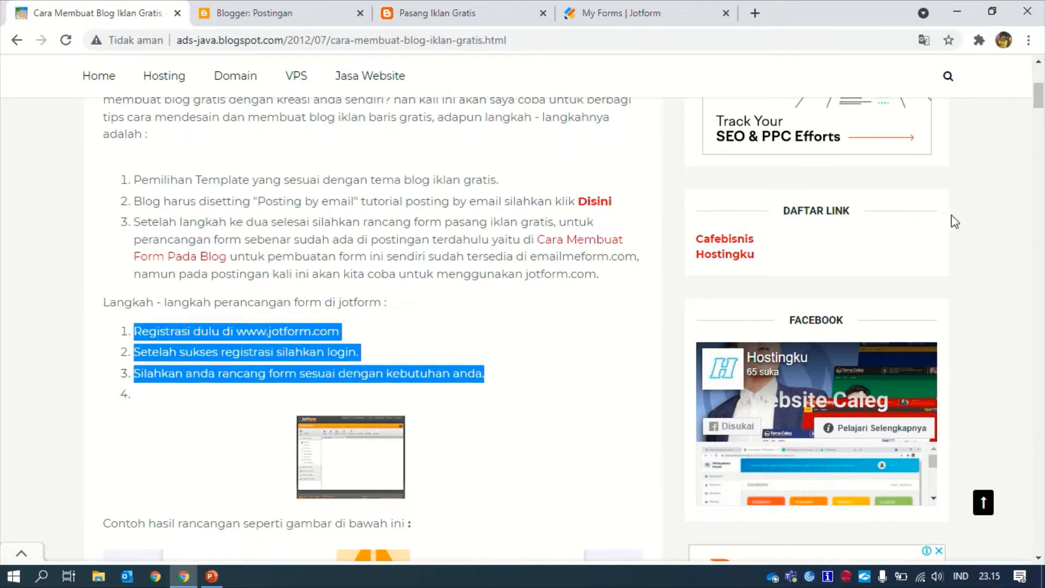
mouse_move(1040, 98)
left_mouse_down()
mouse_move(1040, 84)
mouse_move(1040, 98)
left_mouse_up()
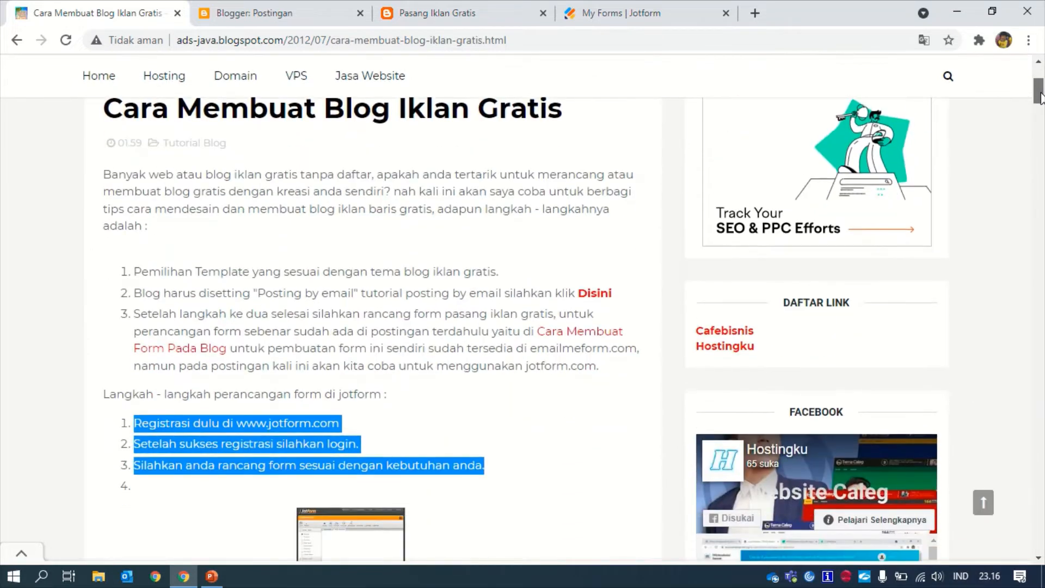
Step: Switch to Blogger and look through the list of available blogs, keeping Pasang Iklan Gratis as the current blog
left_click(280, 7)
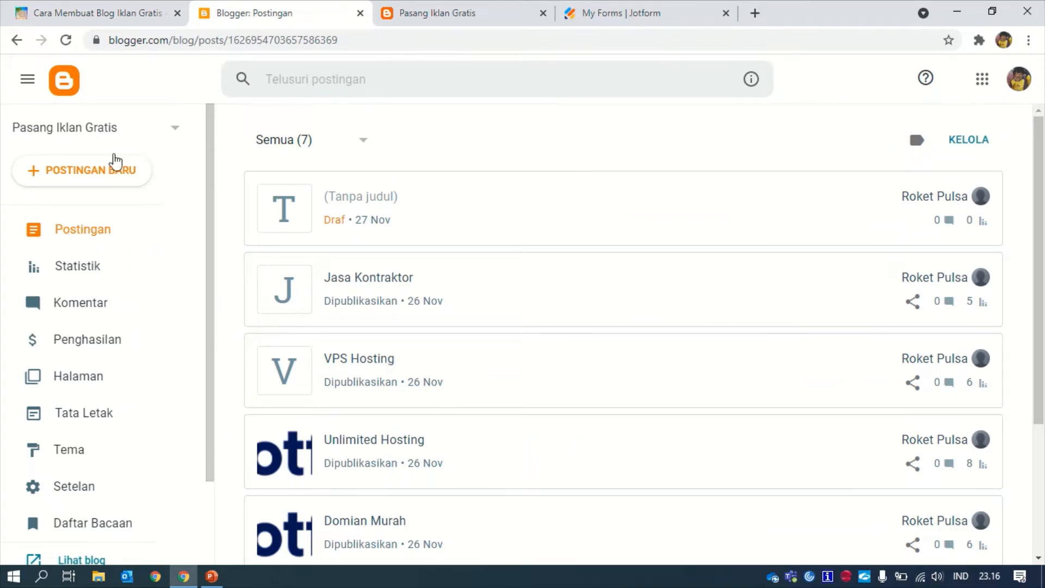
left_click(176, 131)
left_click_drag(177, 158, 178, 245)
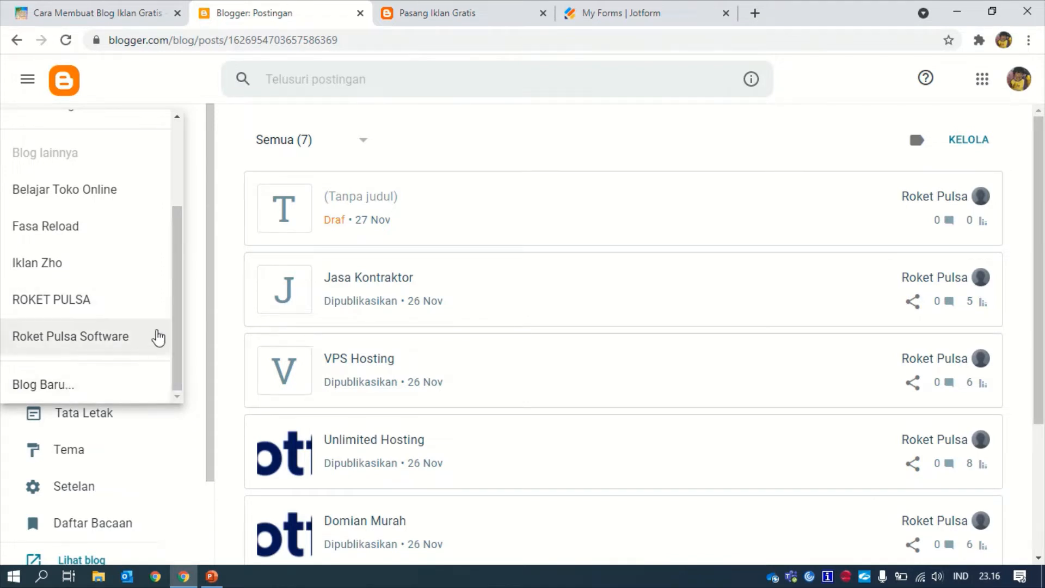
left_click_drag(175, 330, 207, 187)
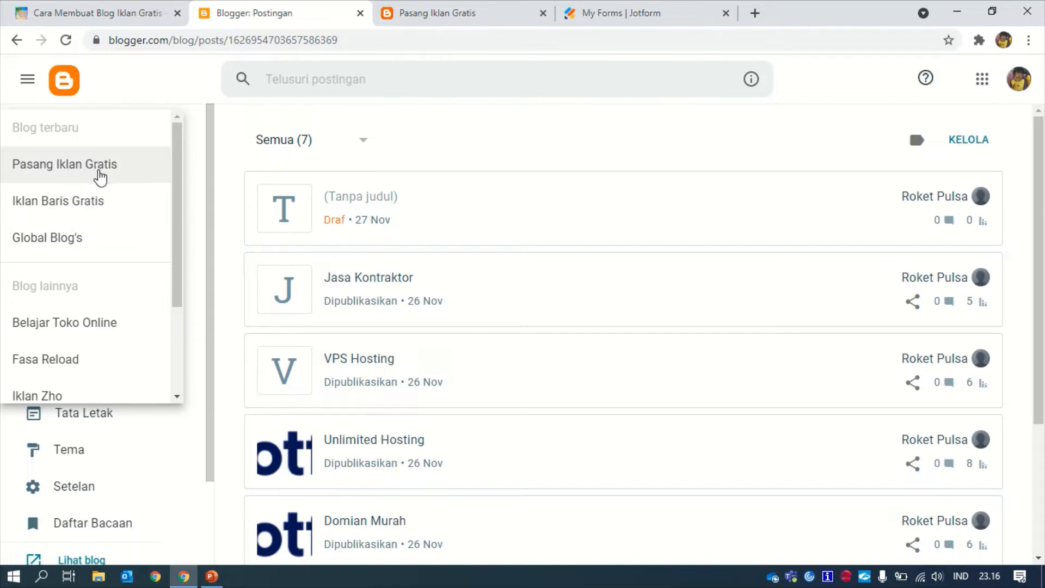
left_click(464, 140)
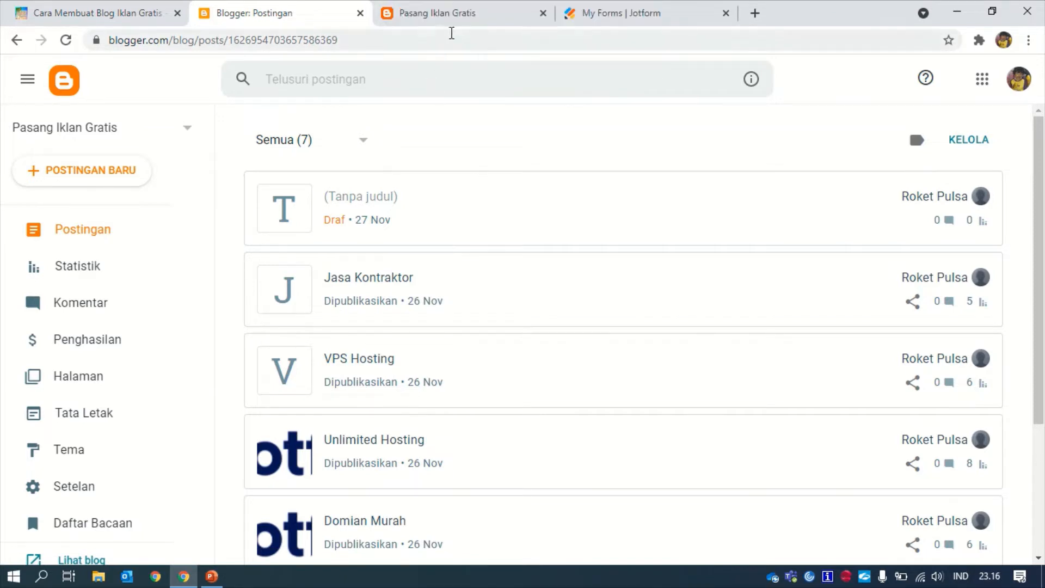
Step: Switch to the published Pasang Iklan Gratis blog, reload it and look over its posts and embedded ad form
left_click(461, 17)
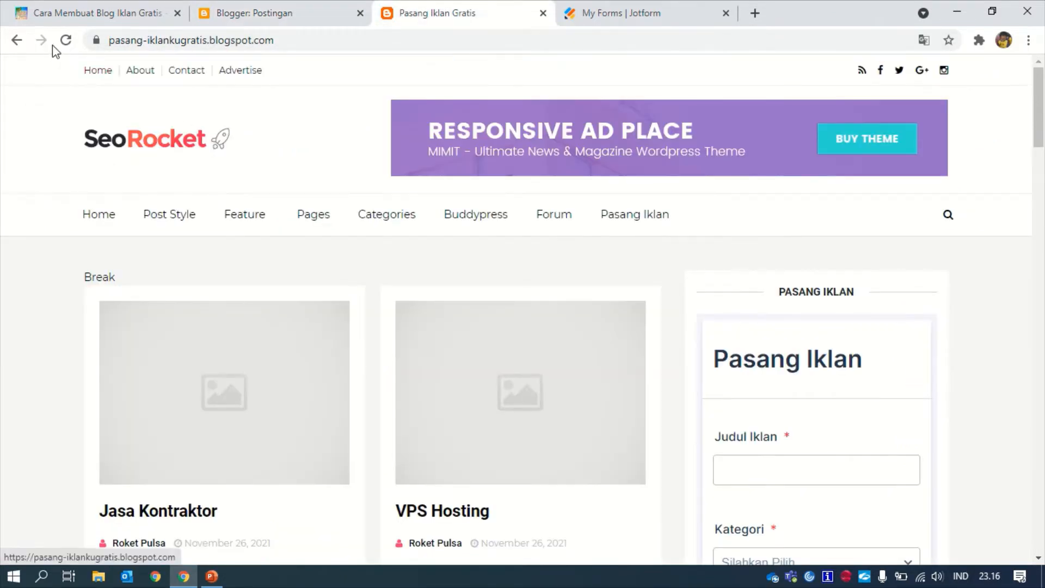
left_click(65, 40)
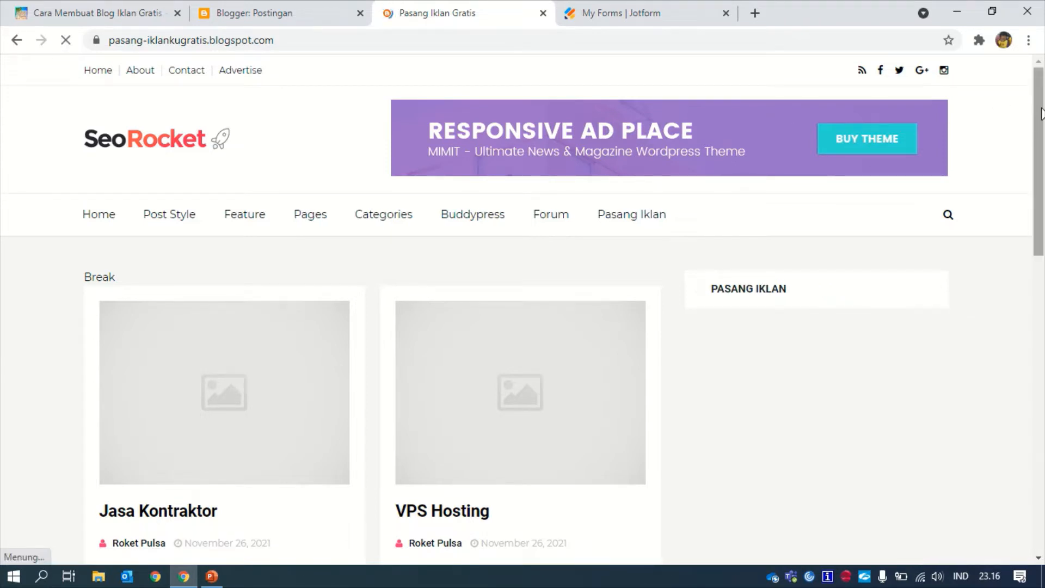
left_click_drag(1042, 109, 1042, 111)
scroll(365, 141, "down", 3)
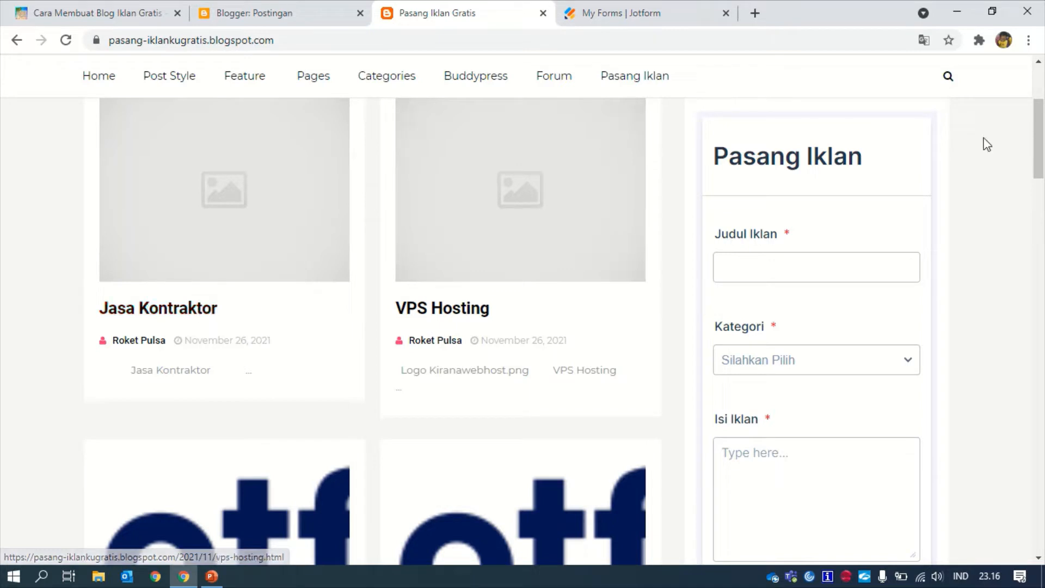
scroll(987, 145, "up", 2)
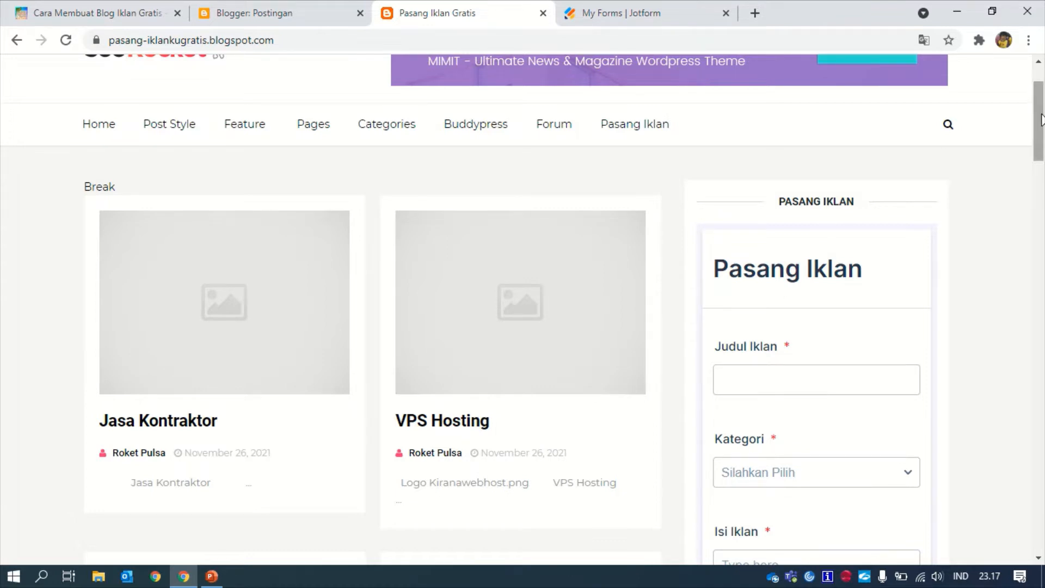
left_click_drag(1042, 116, 1042, 146)
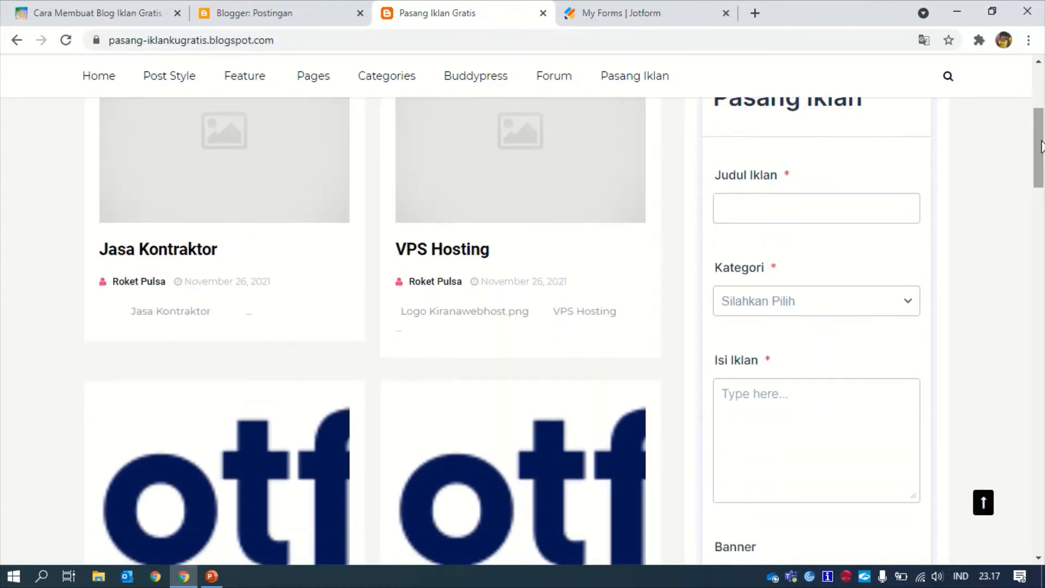
Step: Examine the Judul Iklan, Kategori and Isi Iklan fields of the Pasang Iklan form, including the category options
left_click(741, 212)
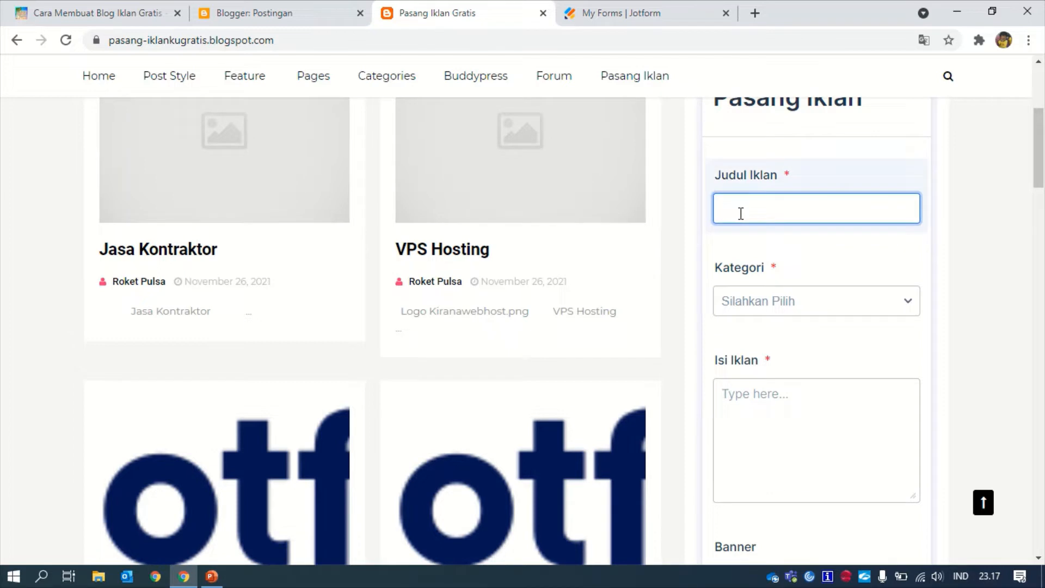
left_click(761, 297)
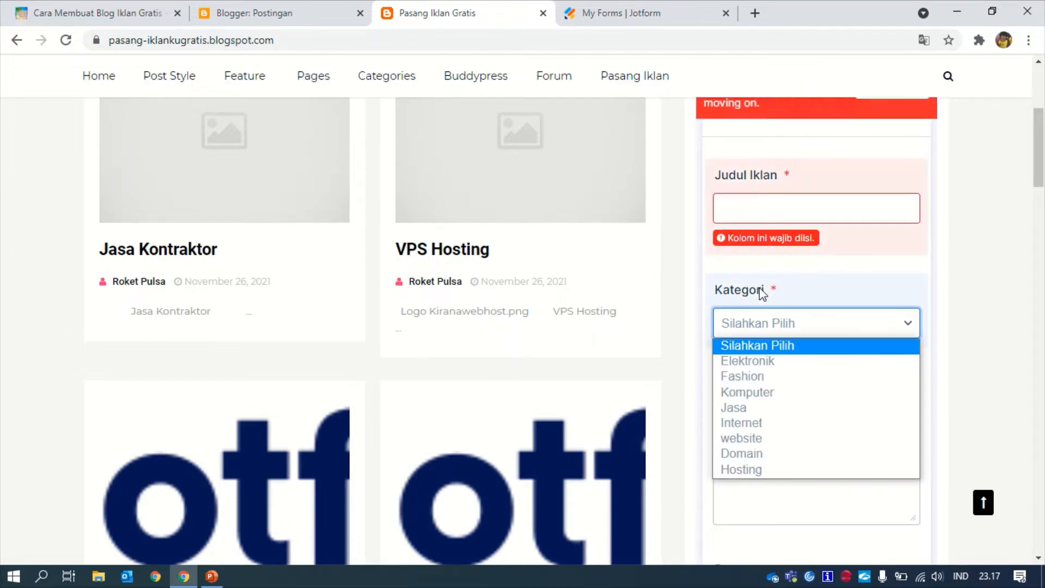
left_click(945, 264)
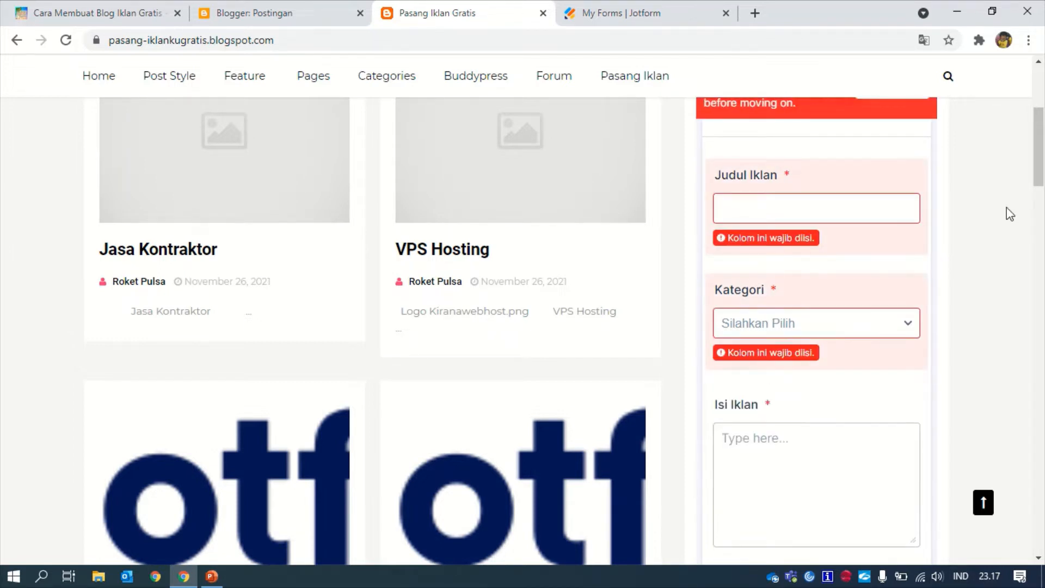
left_click_drag(1041, 174, 1040, 216)
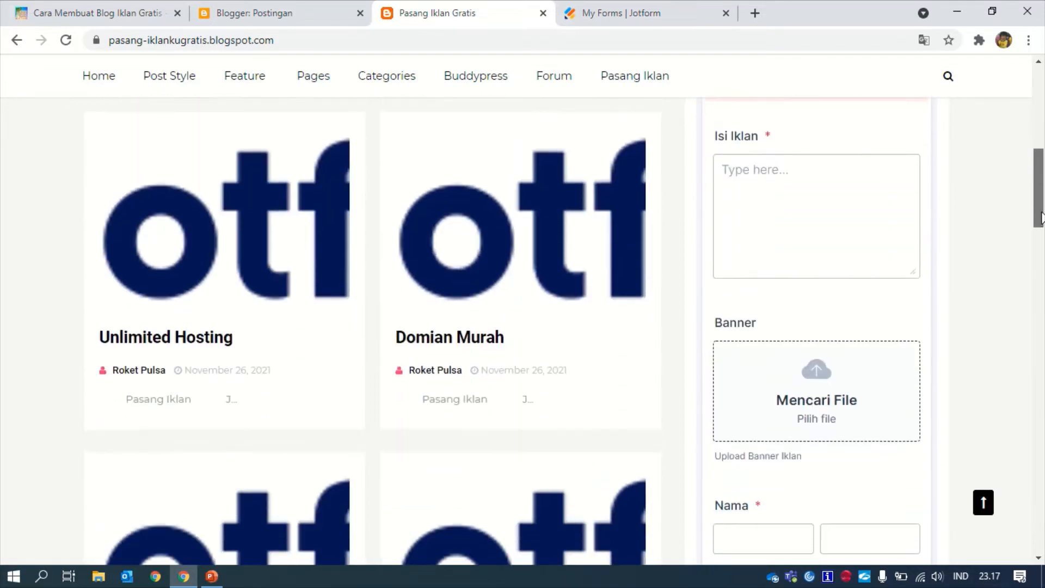
left_click(778, 239)
left_click(1008, 174)
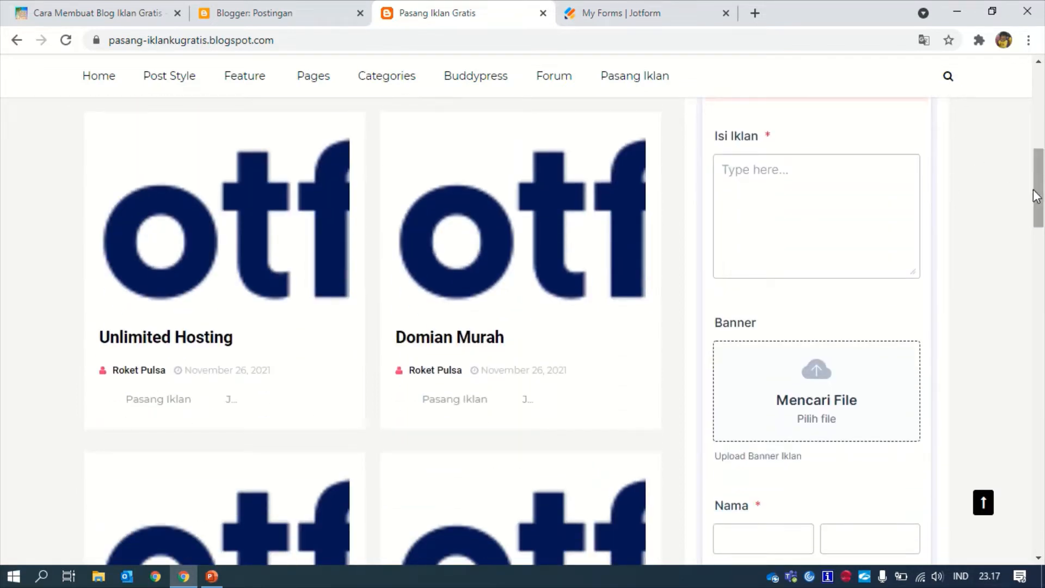
Step: Examine the rest of the Pasang Iklan form, from the banner upload and contact fields to the human verification and Kirim button
left_click_drag(1039, 197, 1041, 223)
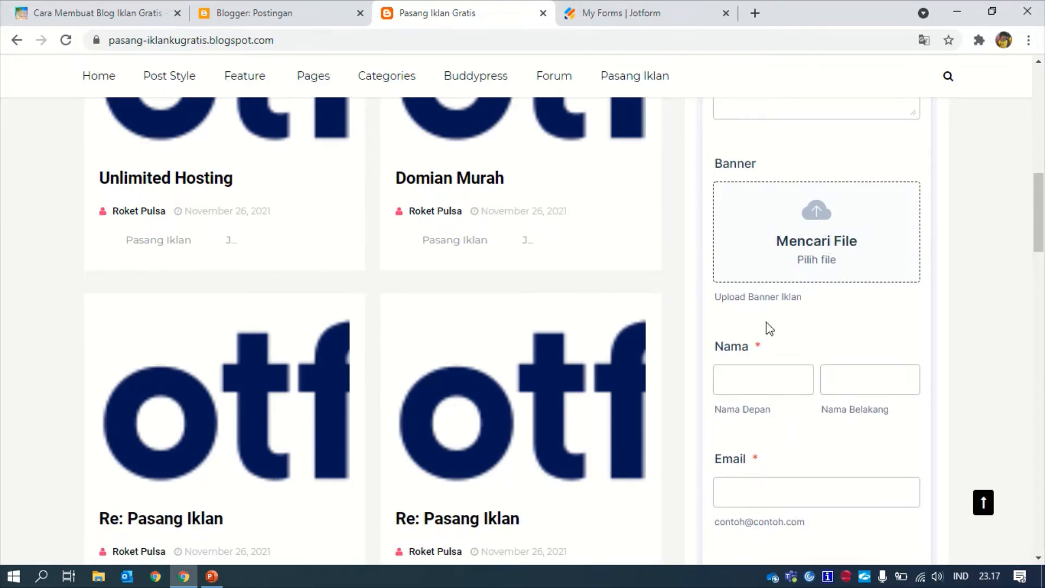
left_click_drag(1042, 198, 1042, 228)
left_click(759, 199)
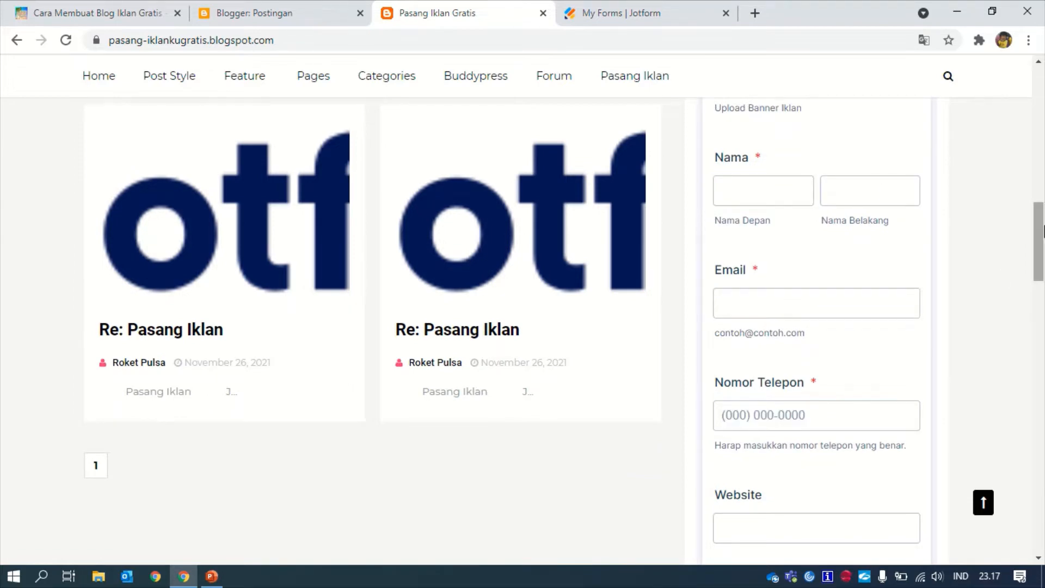
left_click_drag(1041, 231, 1042, 265)
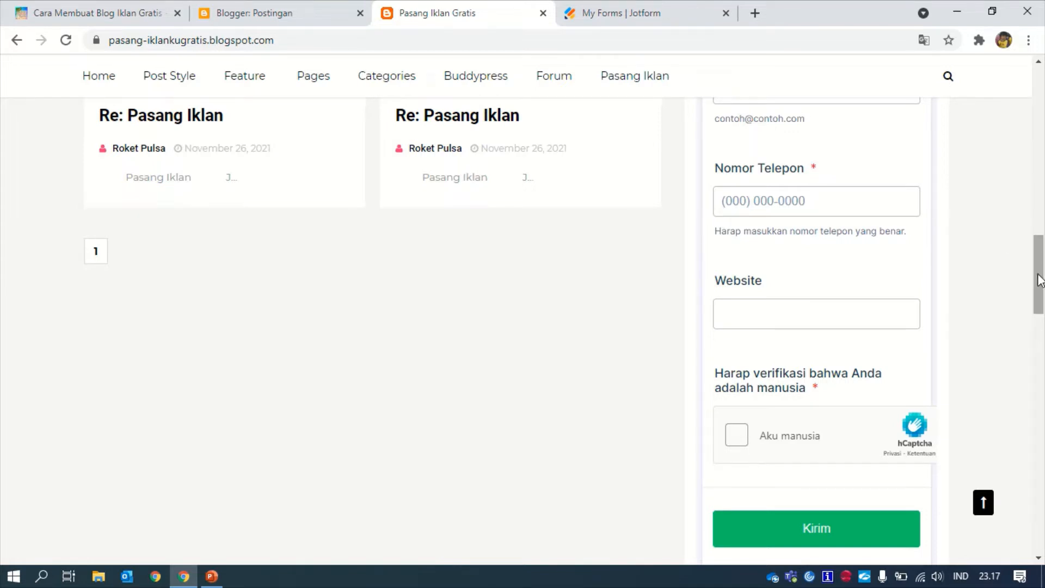
left_click_drag(1040, 281, 1040, 184)
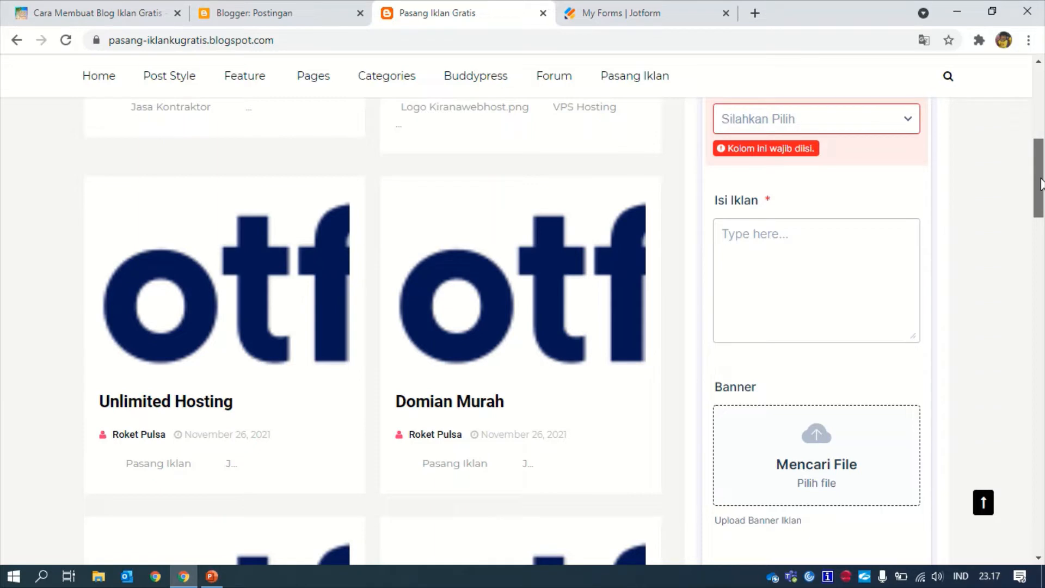
mouse_move(1041, 184)
left_mouse_down()
mouse_move(1042, 240)
mouse_move(1034, 201)
left_mouse_up()
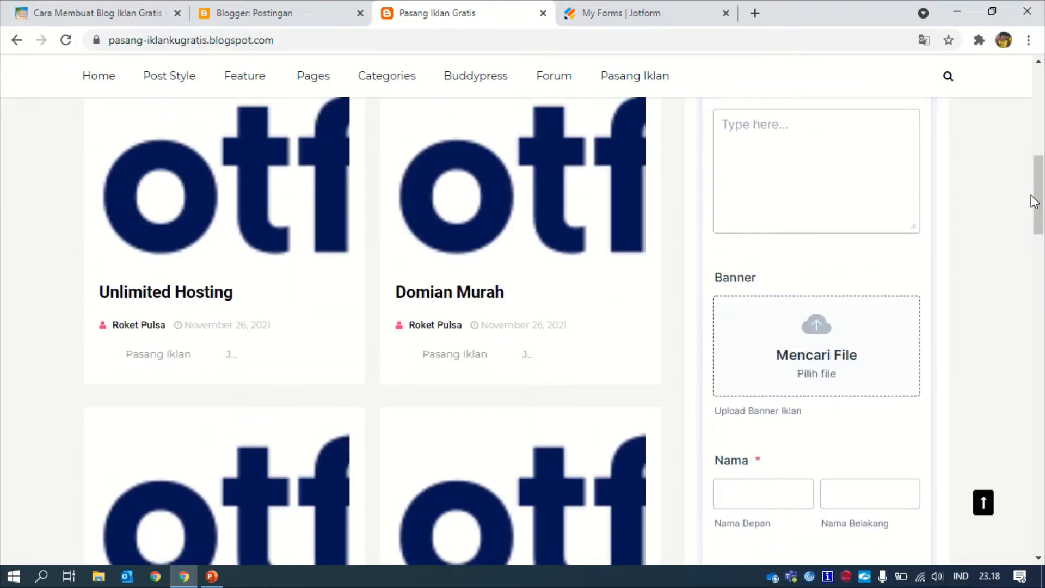
left_click_drag(1041, 207, 1044, 114)
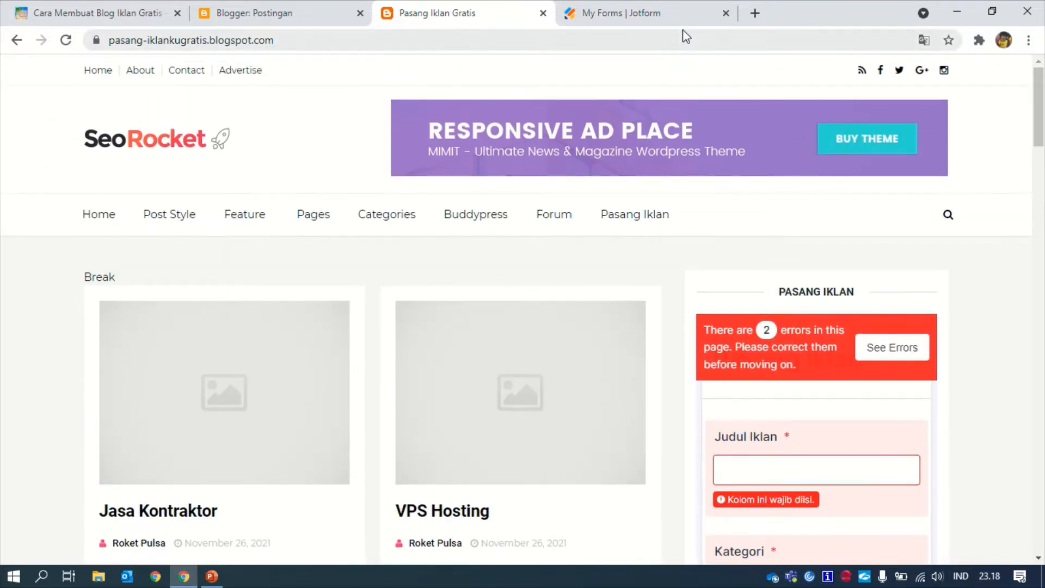
Step: Review the Pasang Iklan Baris and Pasang Iklan forms in Jotform, and return to Blogger's post list
left_click(635, 15)
mouse_move(557, 260)
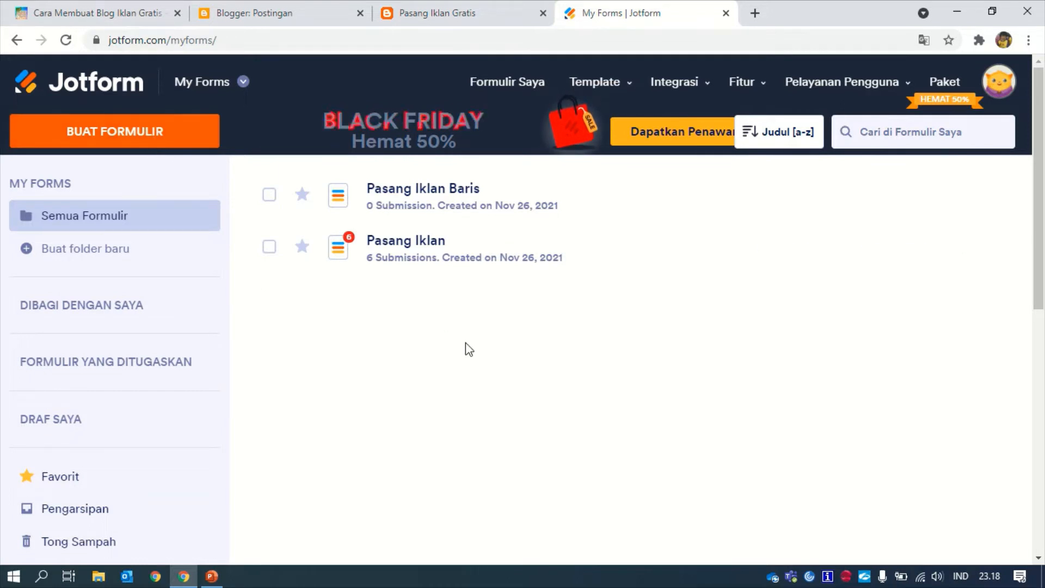
mouse_move(462, 211)
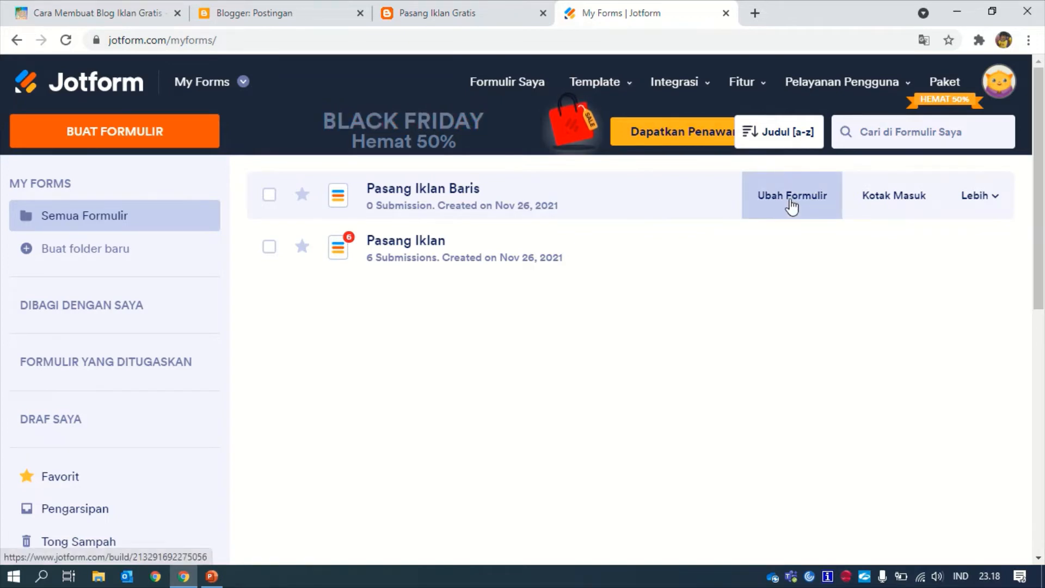
left_click(246, 10)
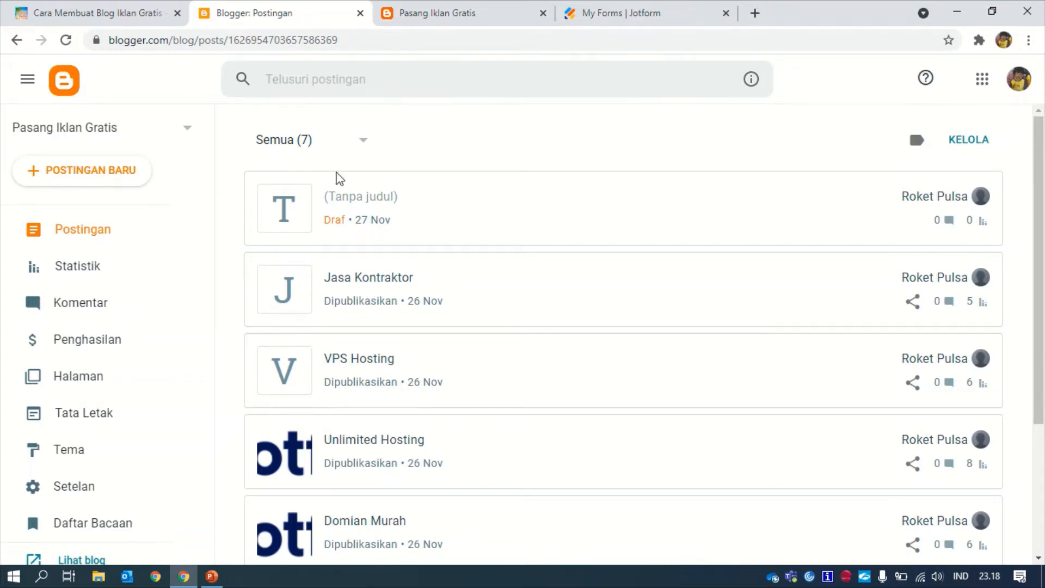
Step: Set up posting by email in the blog's settings with immediate publishing (Segera publikasikan email) and save the posting address
left_click(85, 487)
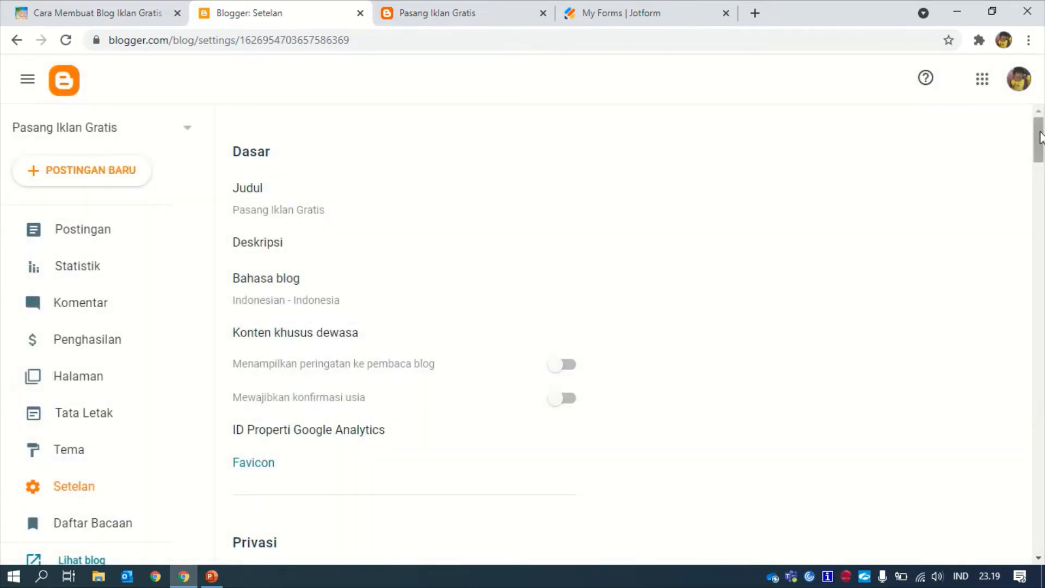
left_click_drag(1039, 138, 1040, 225)
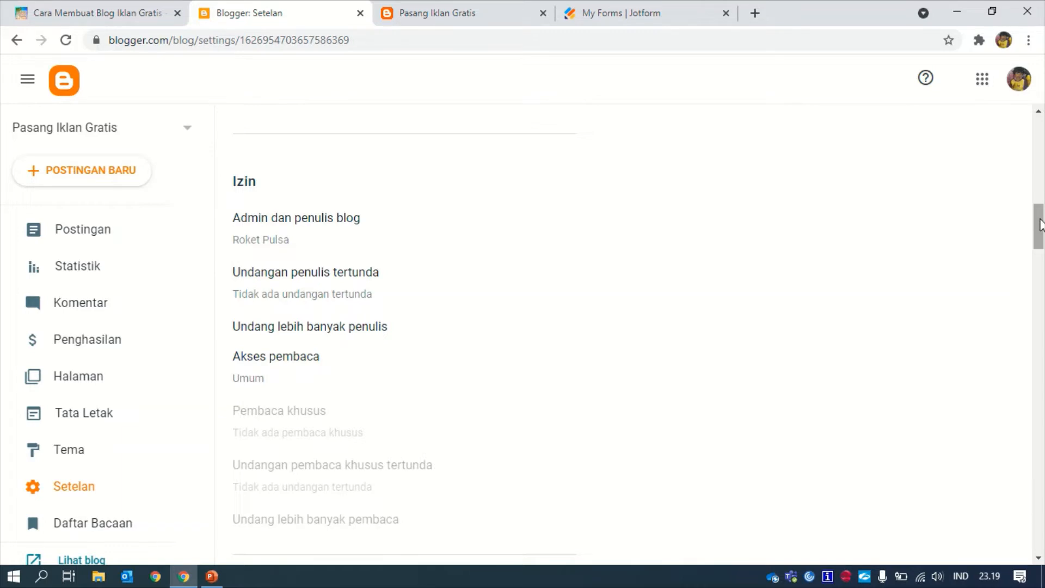
left_click_drag(1040, 225, 1039, 264)
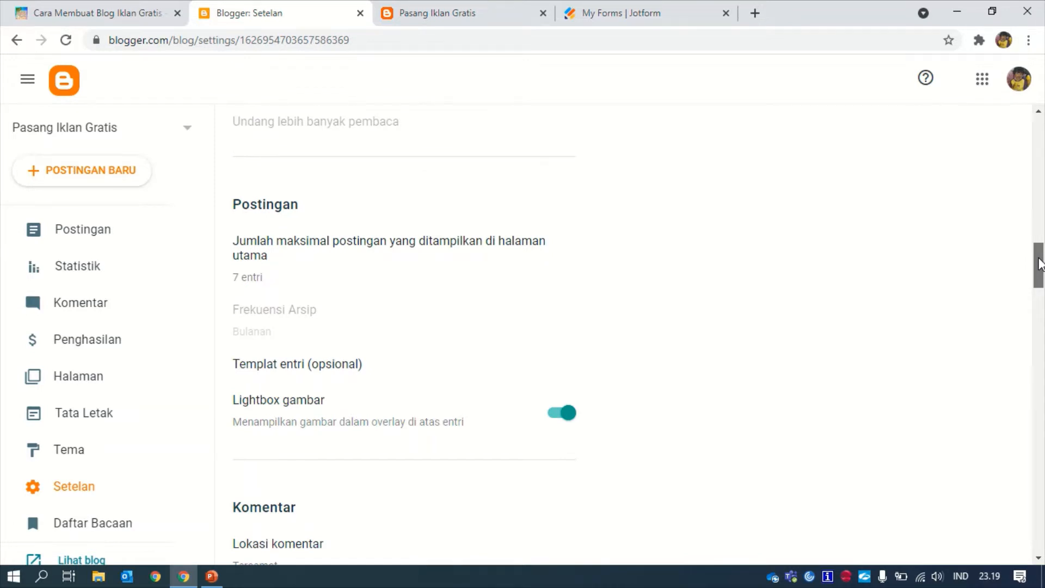
left_click_drag(1040, 264, 1037, 327)
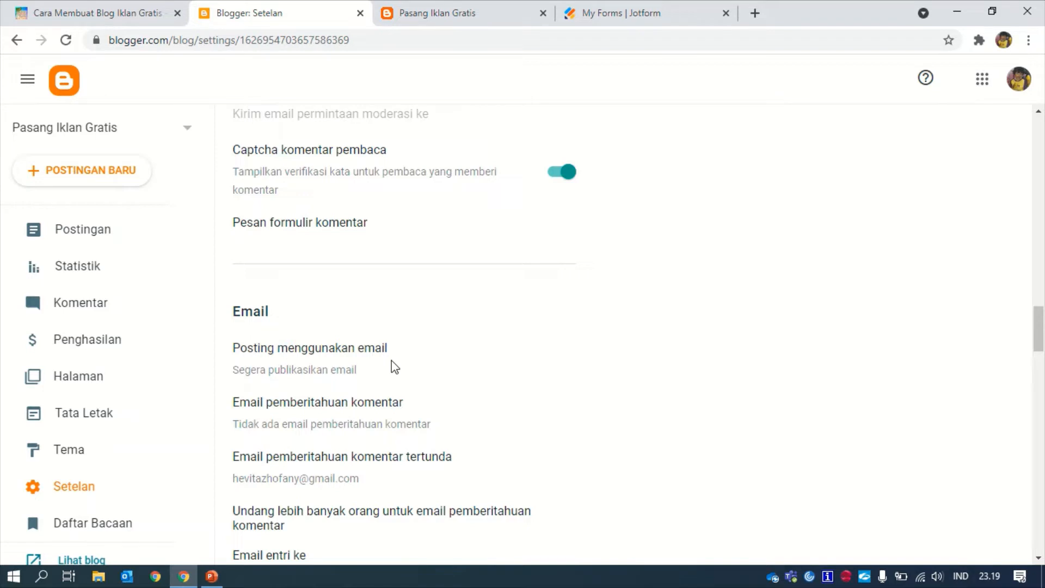
left_click(361, 354)
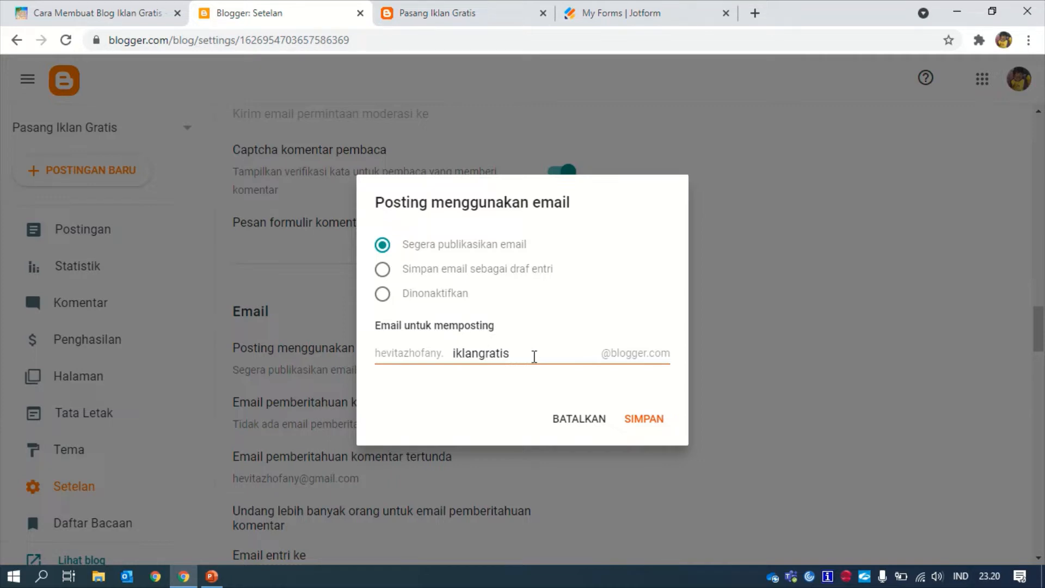
left_click(534, 357)
left_click(573, 318)
left_click(650, 424)
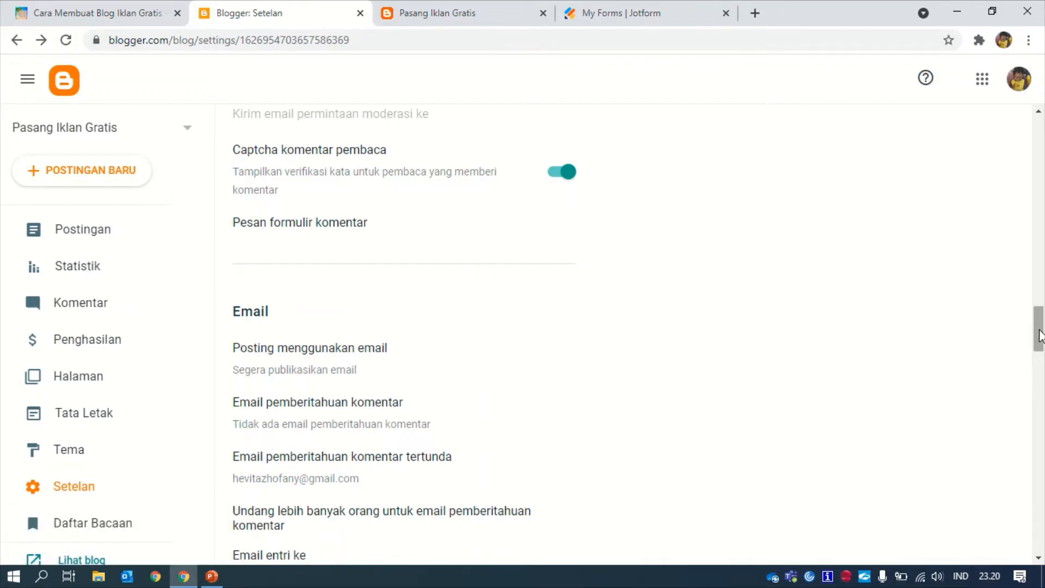
left_click_drag(1040, 335, 1040, 126)
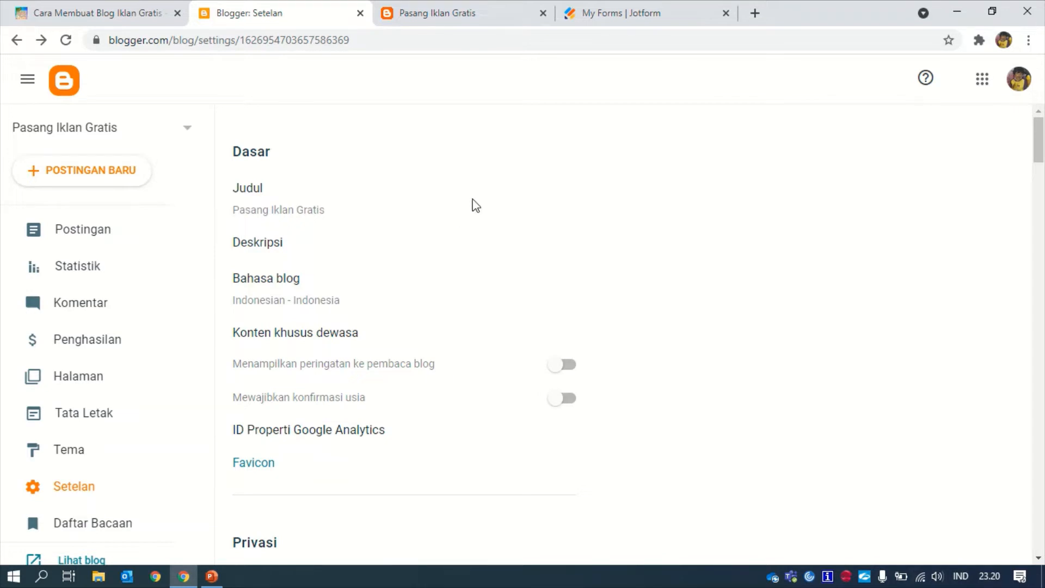
Step: Switch to Jotform, open the Pasang Iklan Baris form for editing and look over its title, category and ad text fields
left_click(624, 27)
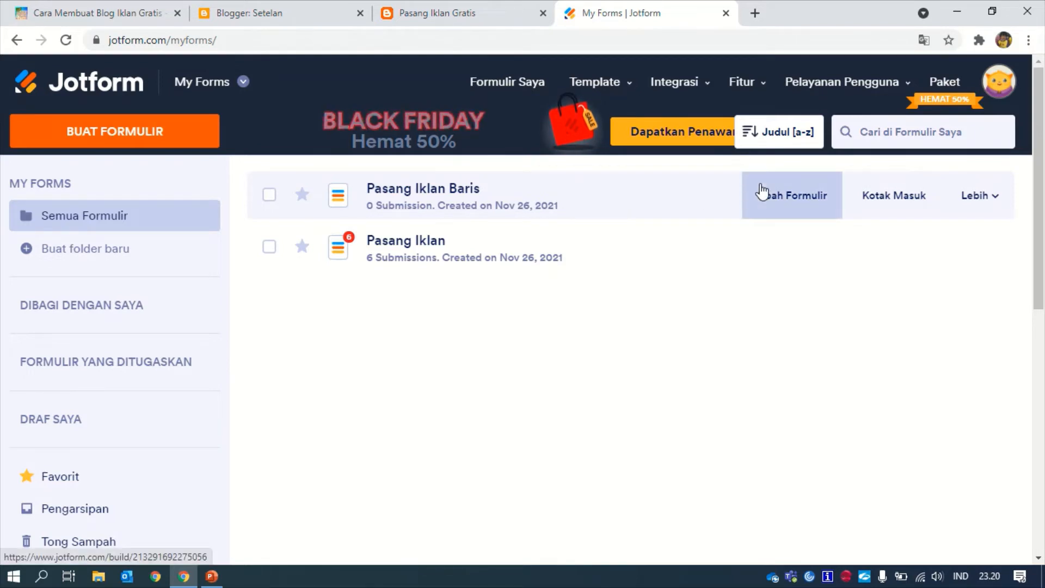
left_click(787, 201)
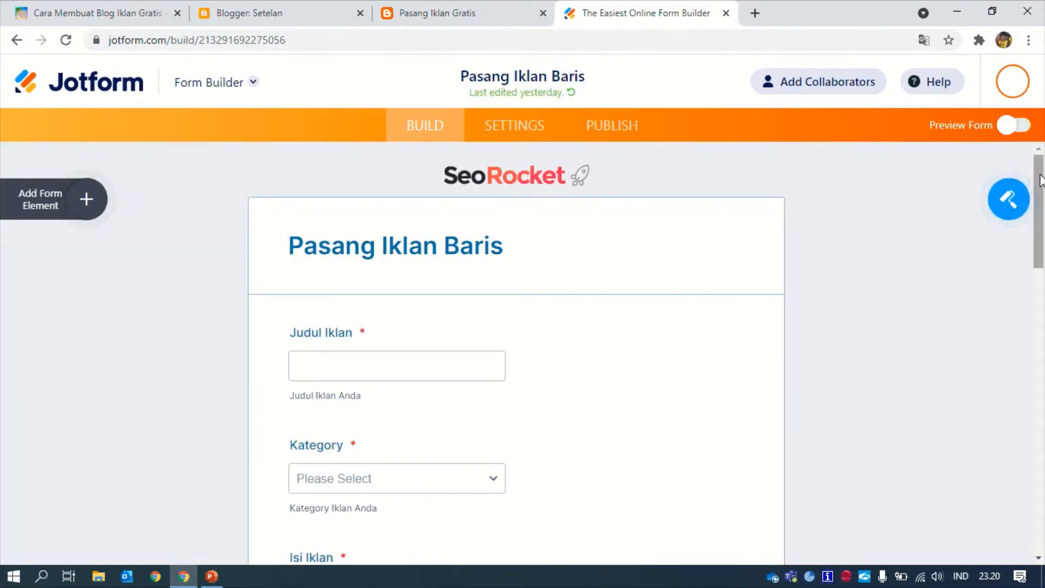
left_click_drag(1041, 181, 1042, 191)
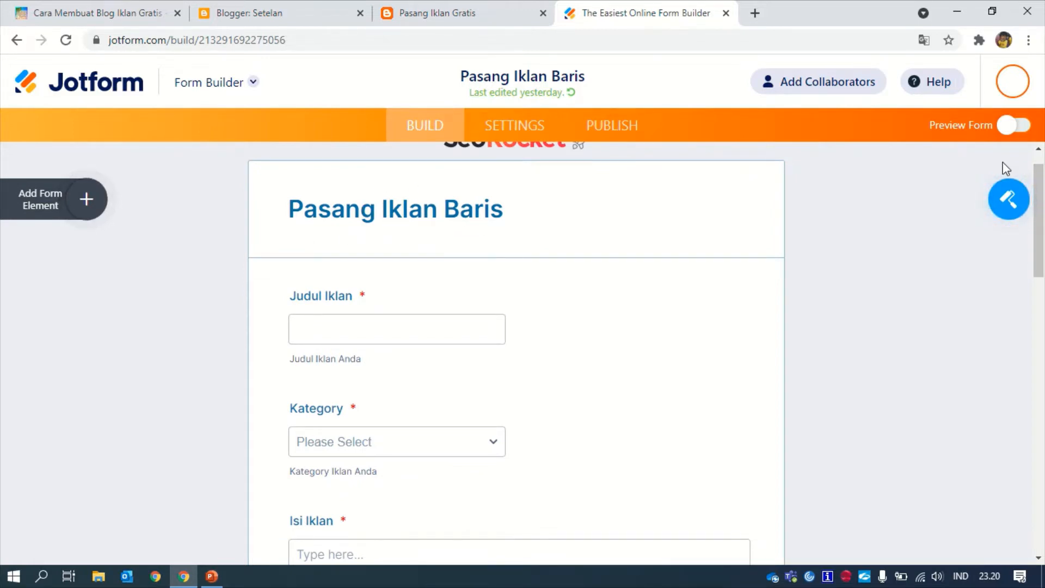
left_click_drag(1041, 199, 1042, 219)
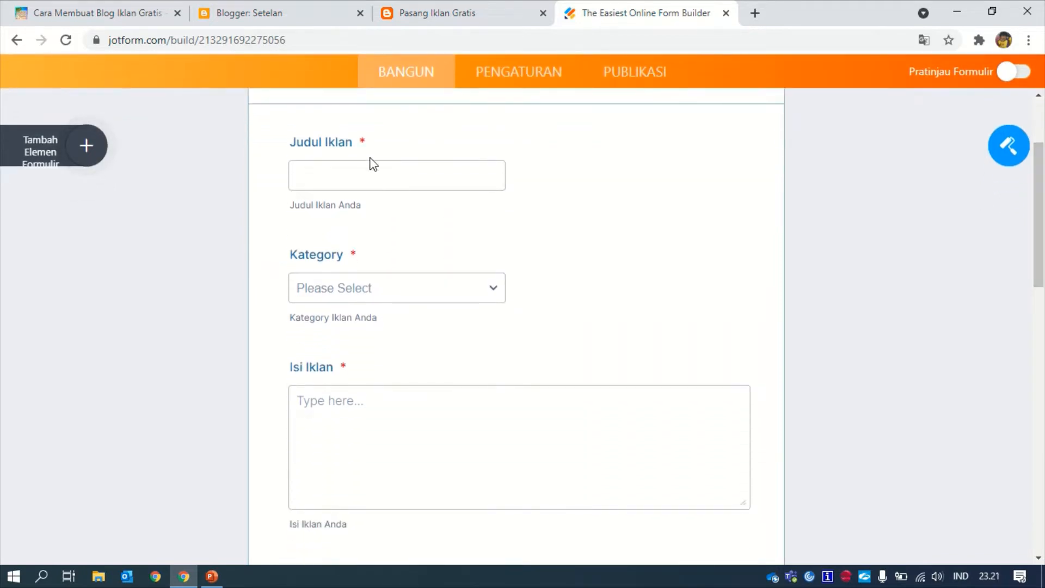
Step: Look over the form's settings page and publishing page, and return to the form builder
left_click(514, 86)
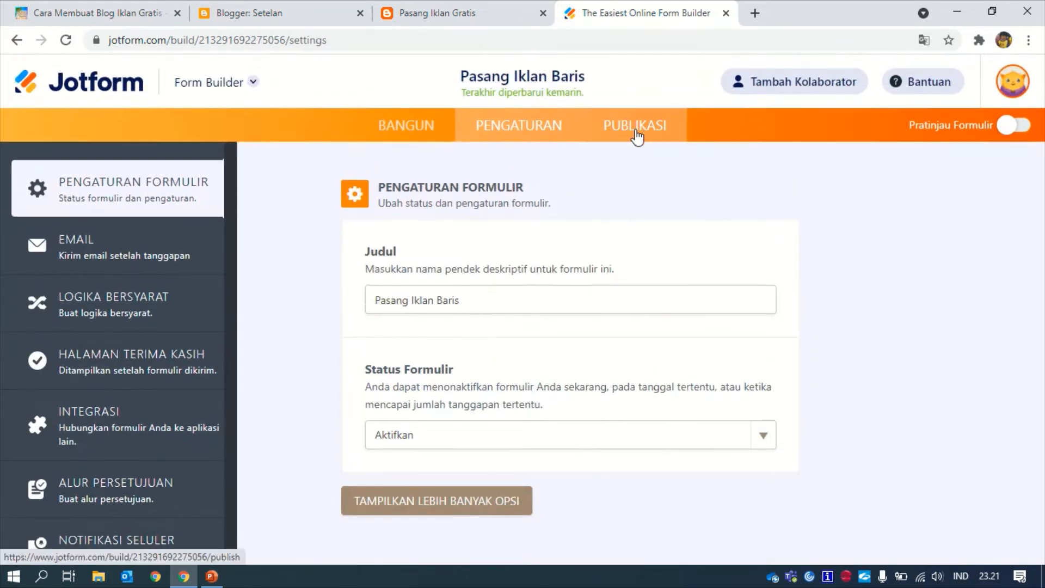
left_click(637, 136)
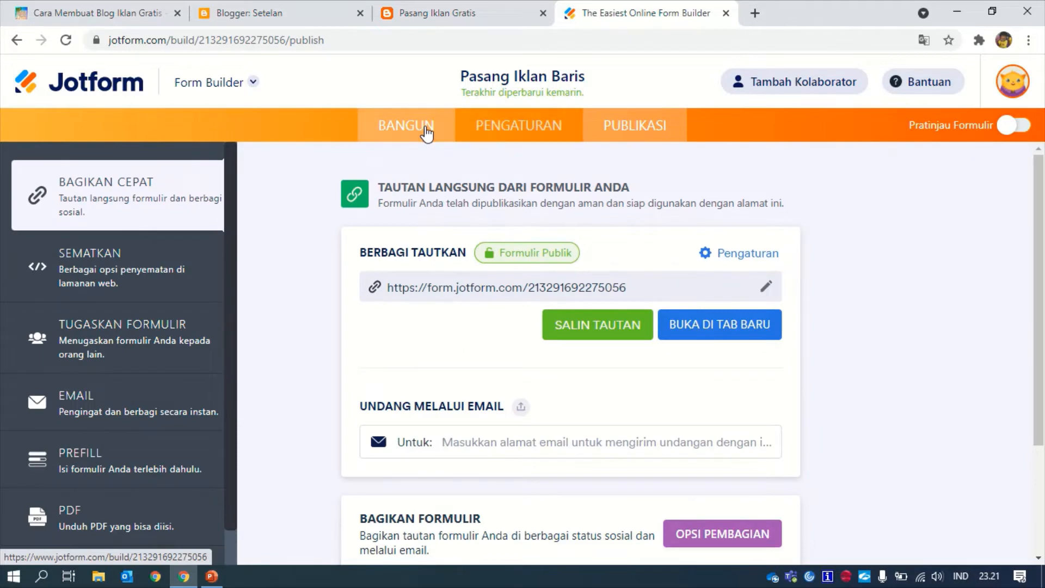
left_click(427, 133)
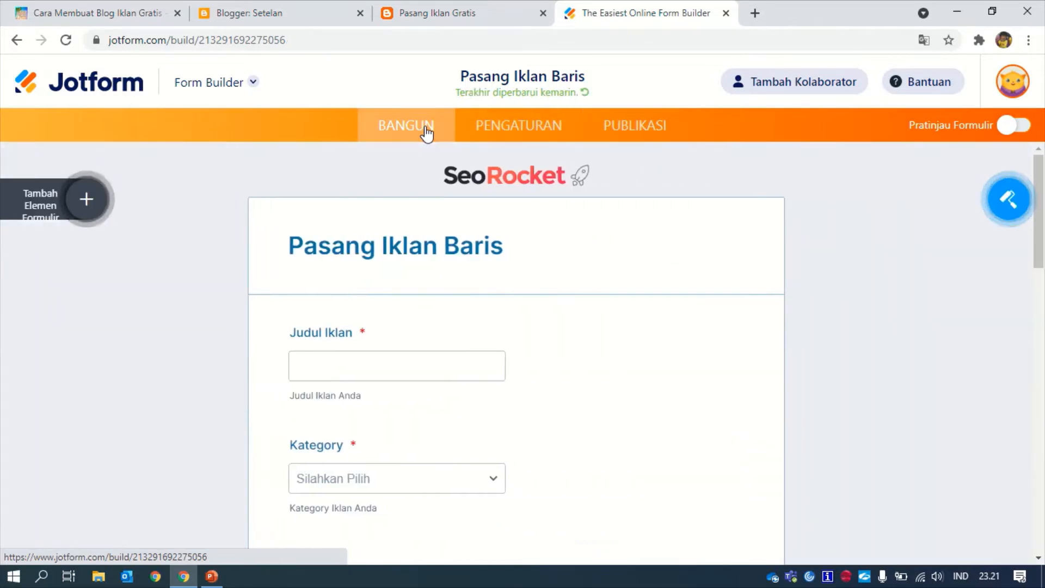
Step: Look through the standard form elements that can be added, close the list and review the upper part of the form
left_click(88, 202)
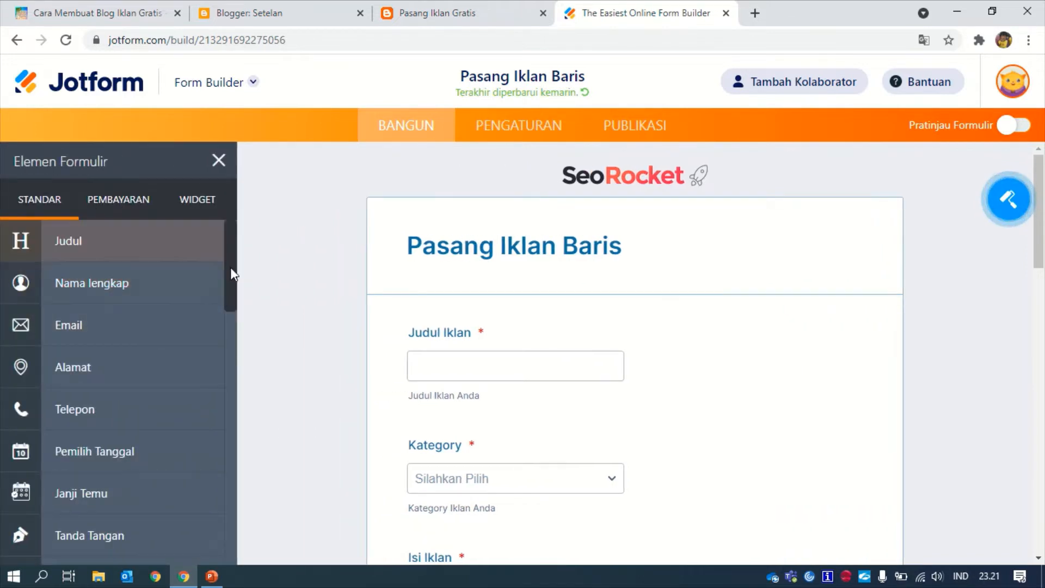
scroll(236, 288, "down", 1)
left_click_drag(236, 287, 235, 234)
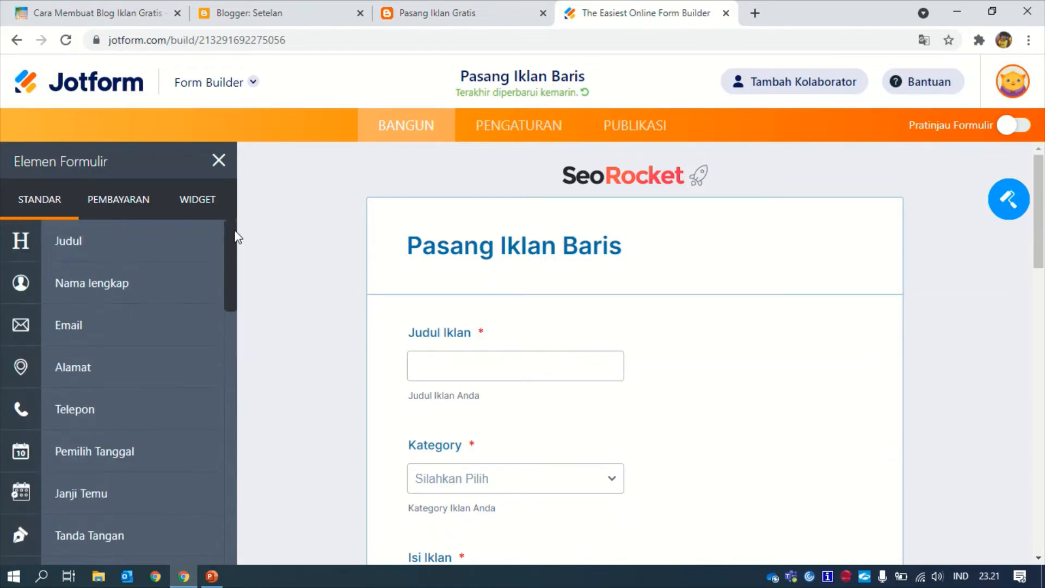
left_click(218, 161)
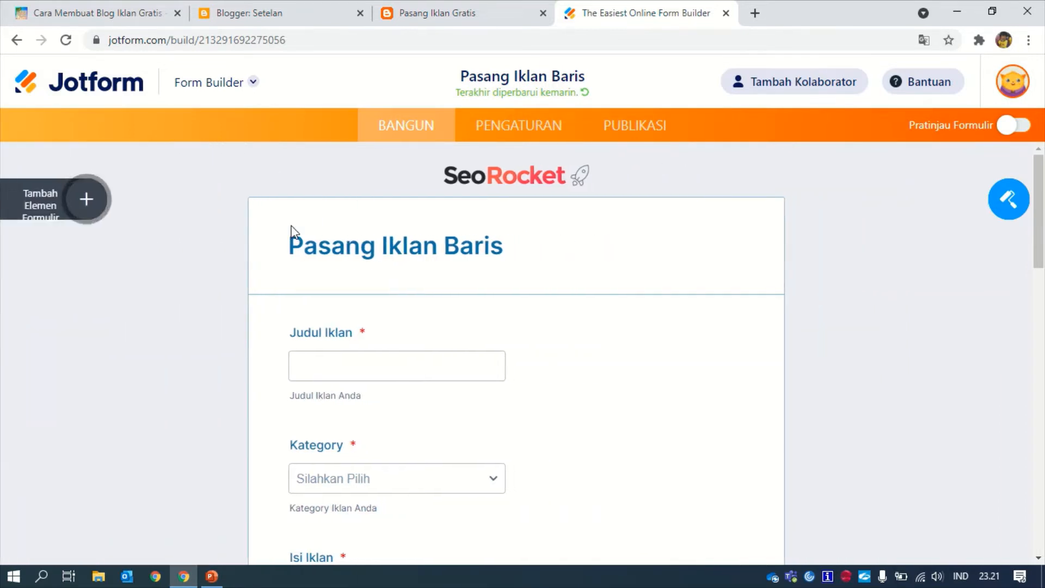
left_click_drag(1040, 202, 1019, 175)
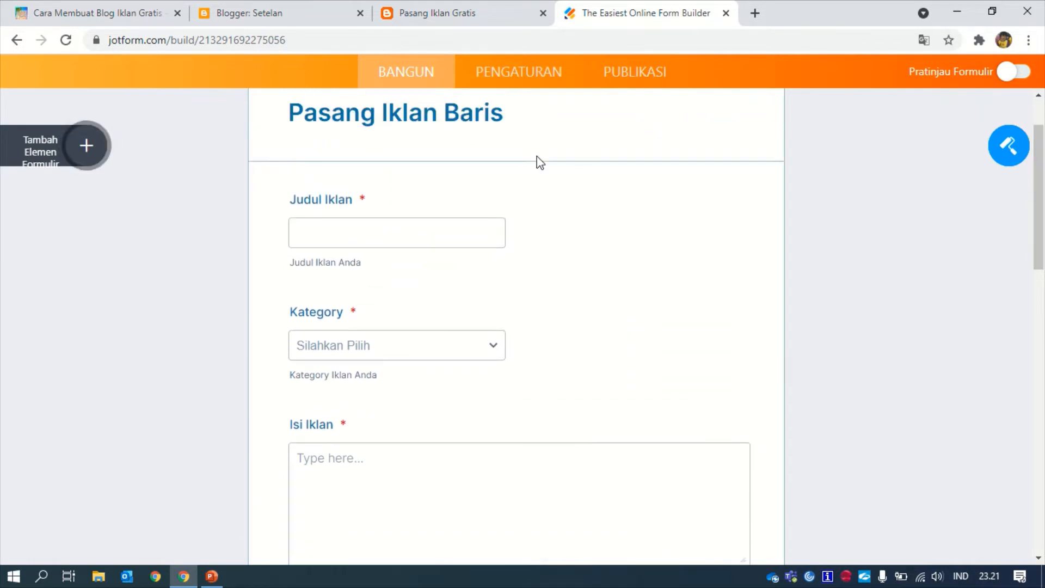
Step: Set the Pasang Iklan Baris form's status to Aktifkan in the form settings
left_click(527, 83)
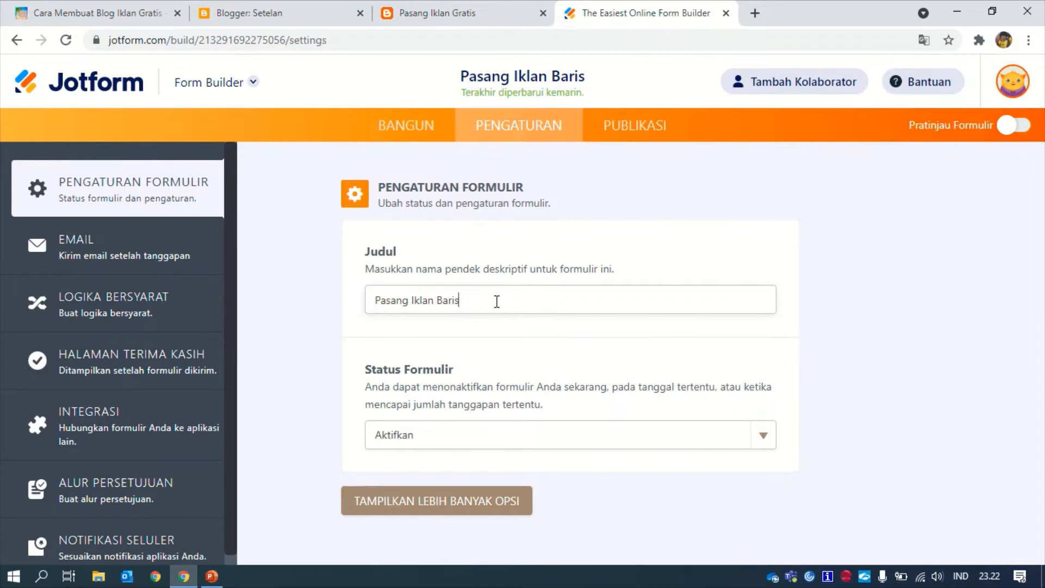
left_click(448, 442)
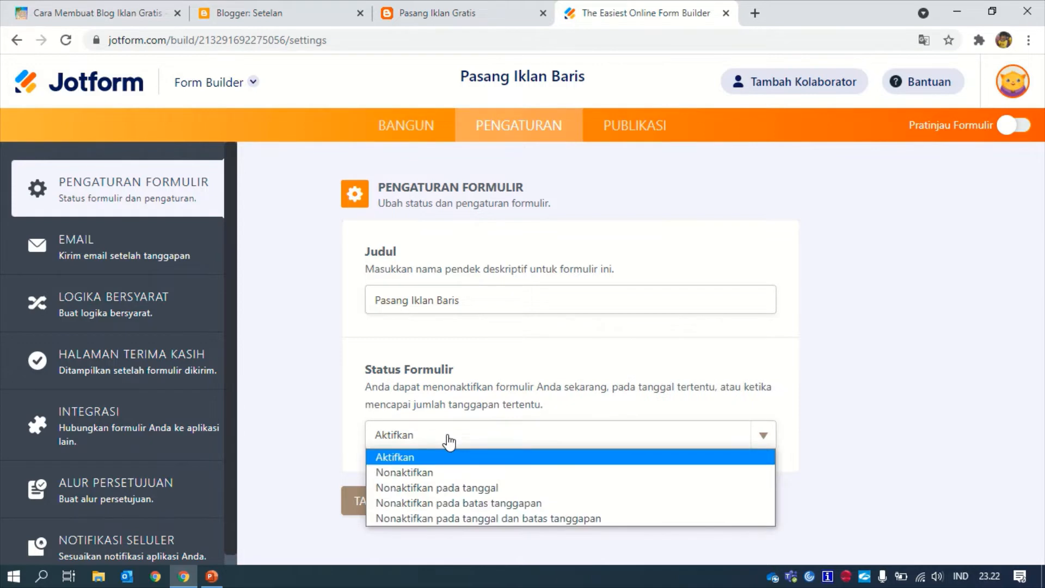
left_click(435, 457)
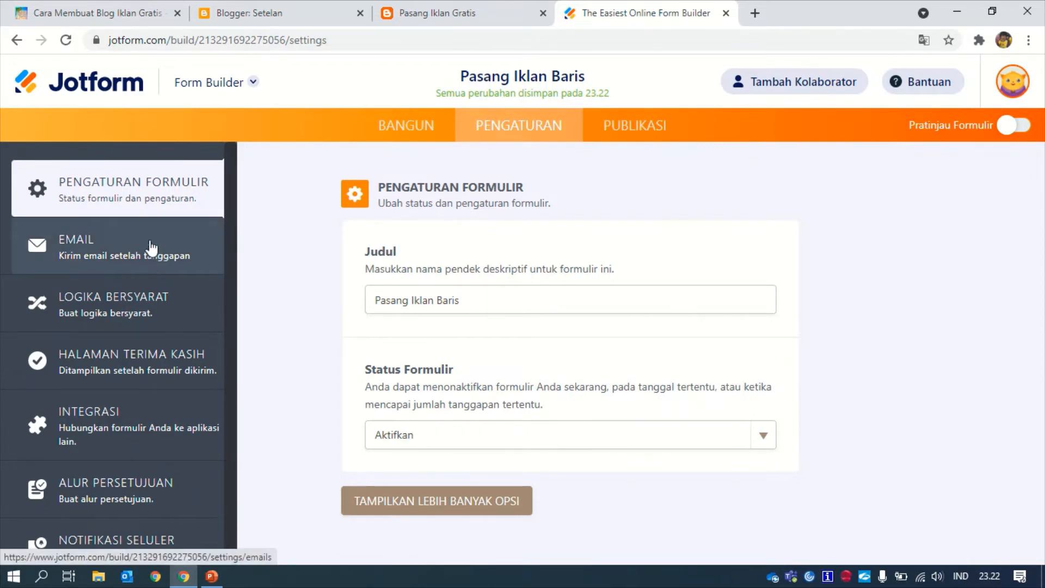
Step: Open the form's Notifikasi 1 email for editing and examine its subject and content template with the ad and advertiser fields
left_click(98, 255)
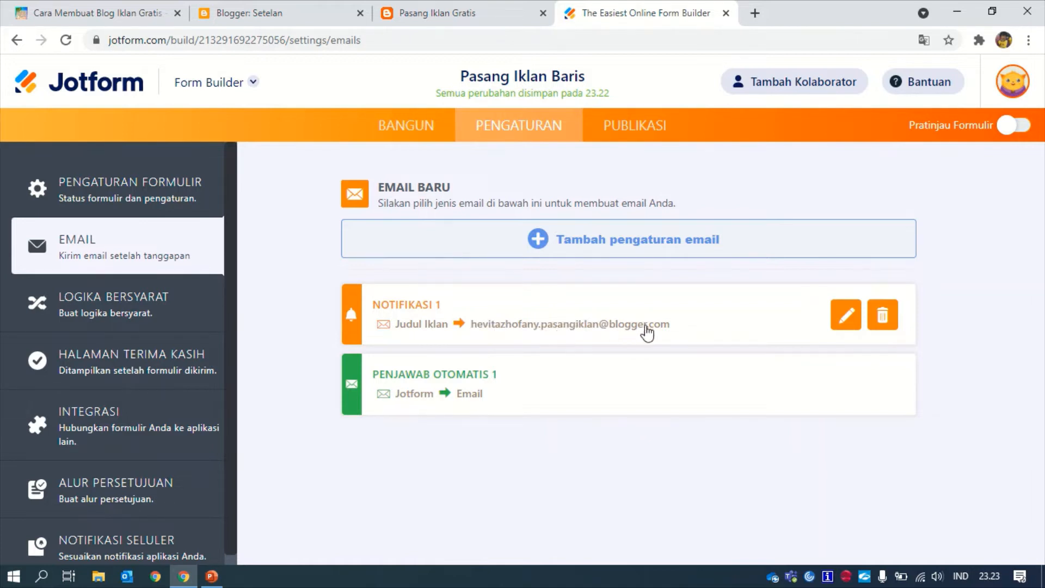
left_click(850, 321)
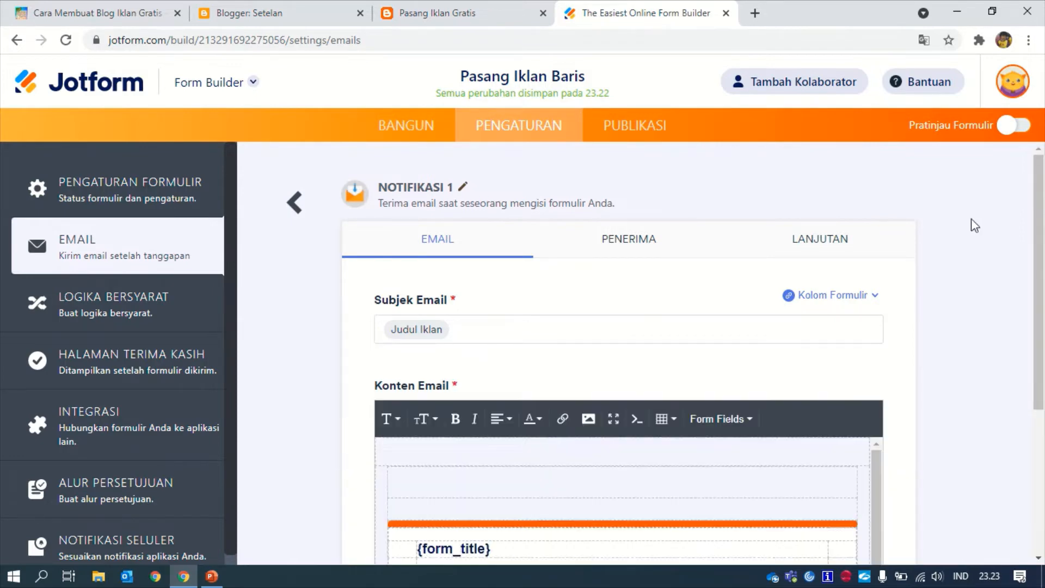
left_click_drag(1041, 197, 1041, 327)
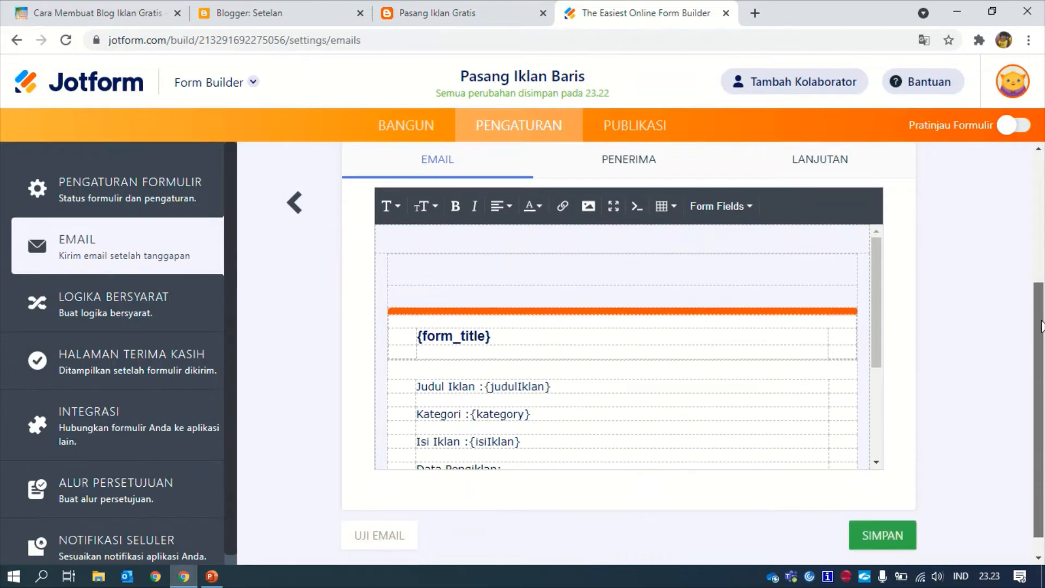
left_click_drag(881, 253, 877, 320)
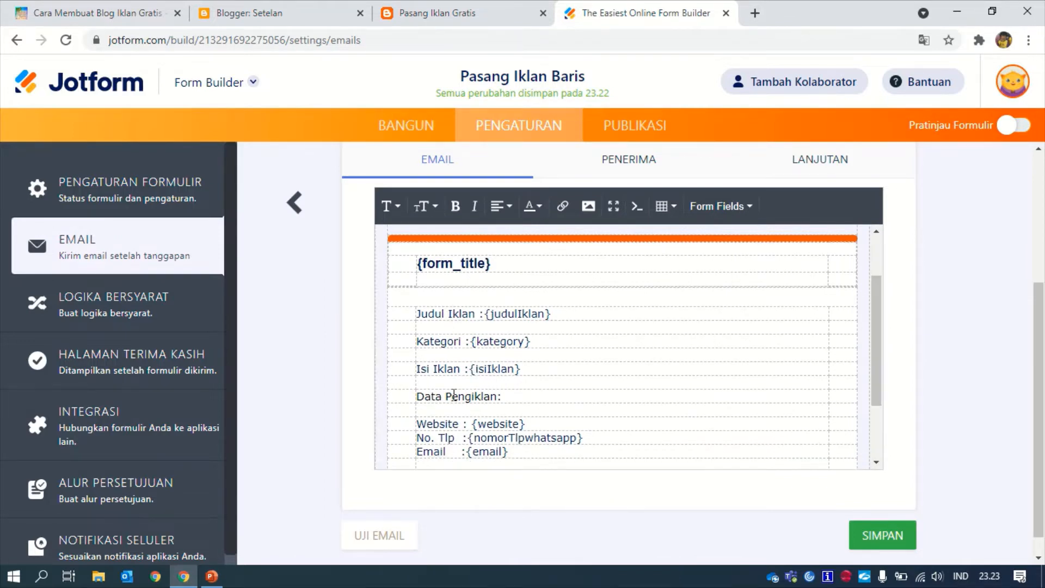
left_click(503, 396)
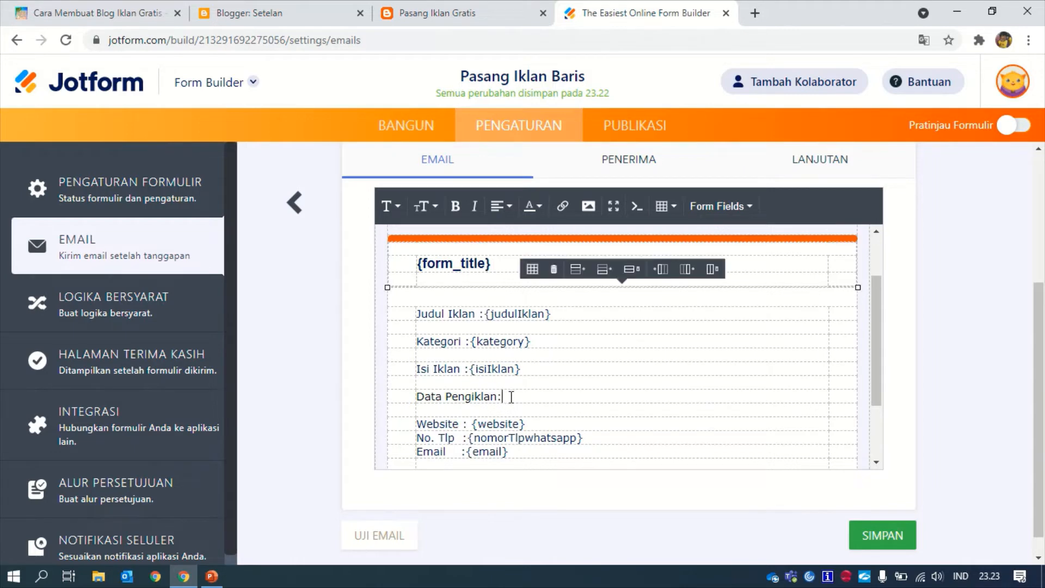
left_click(486, 424)
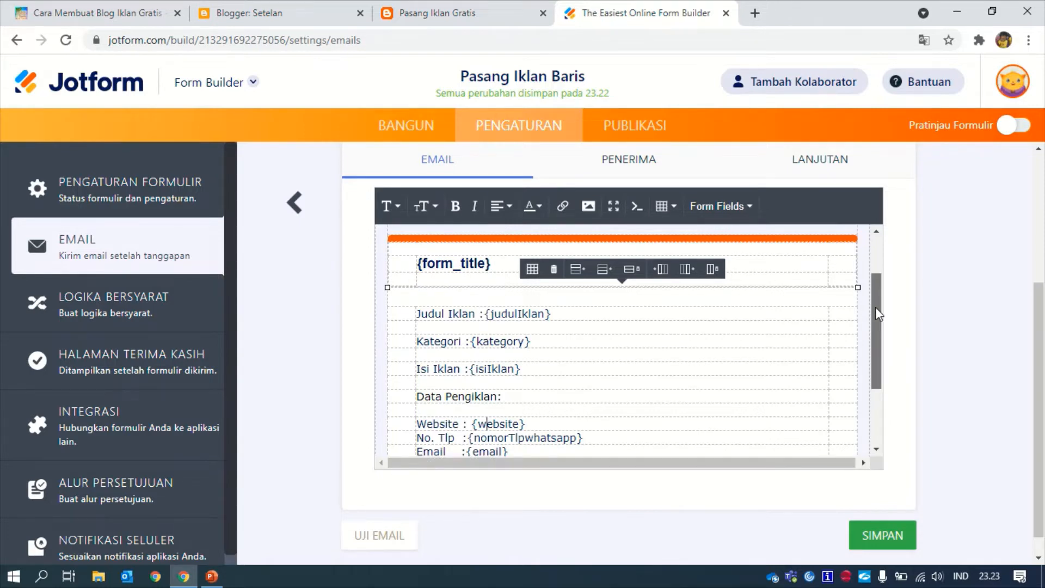
left_click_drag(876, 307, 876, 342)
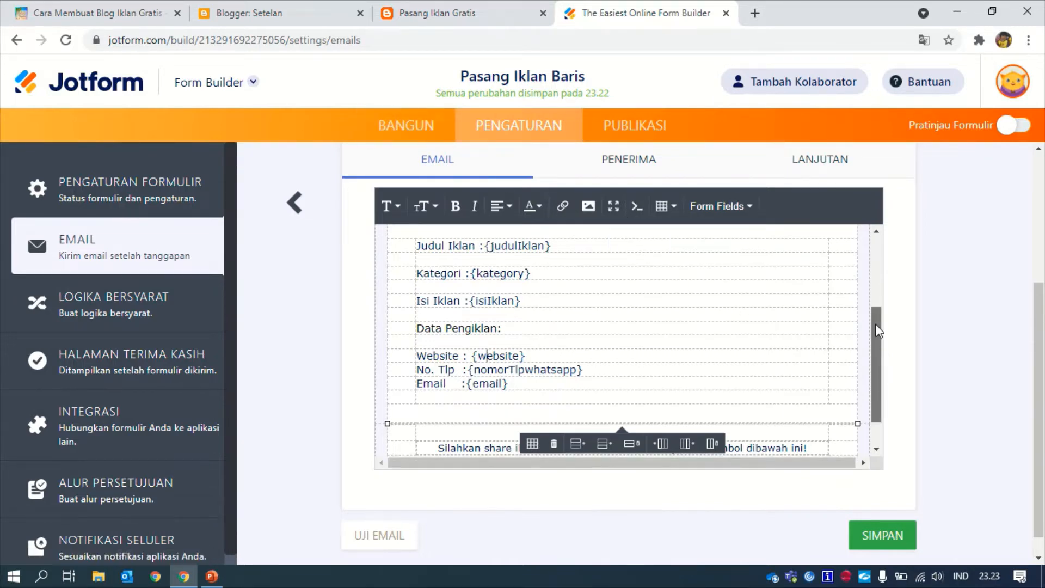
left_click_drag(875, 325, 872, 256)
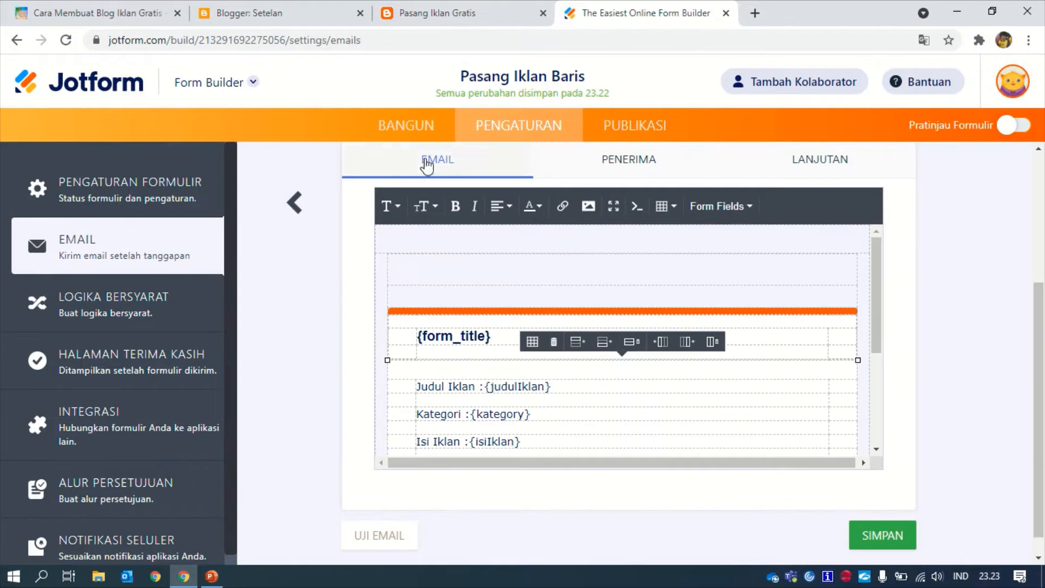
Step: Set the notification's sender name to Judul Iklan and its reply-to to Email, and activate the recipient email field
left_click(628, 166)
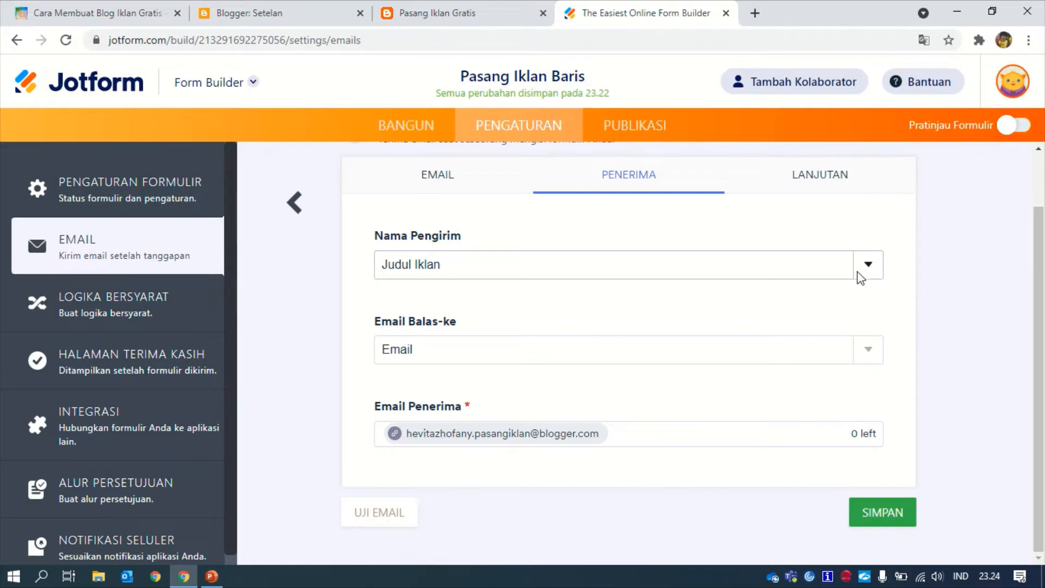
left_click(871, 269)
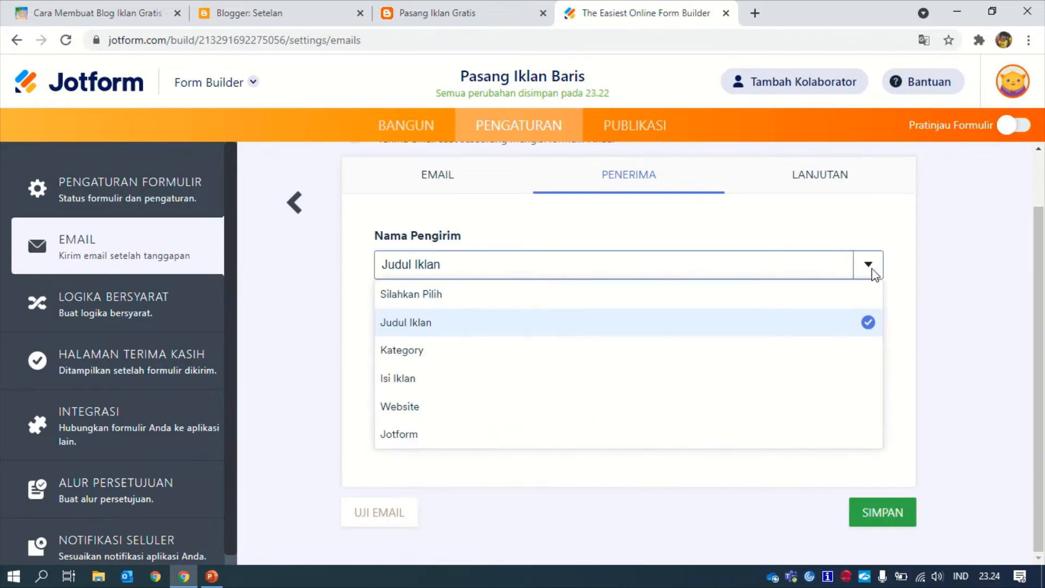
left_click(441, 321)
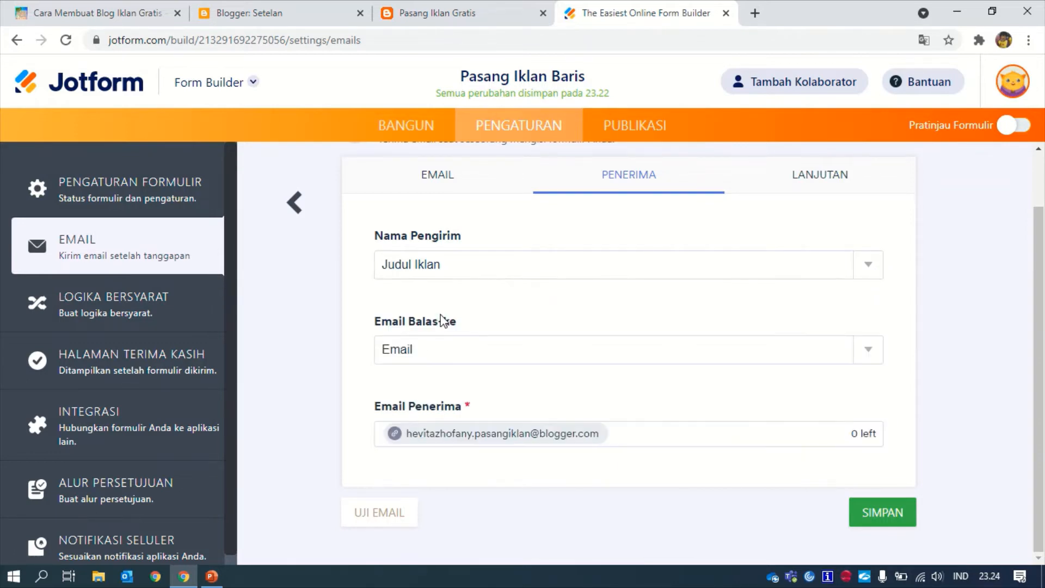
left_click(624, 363)
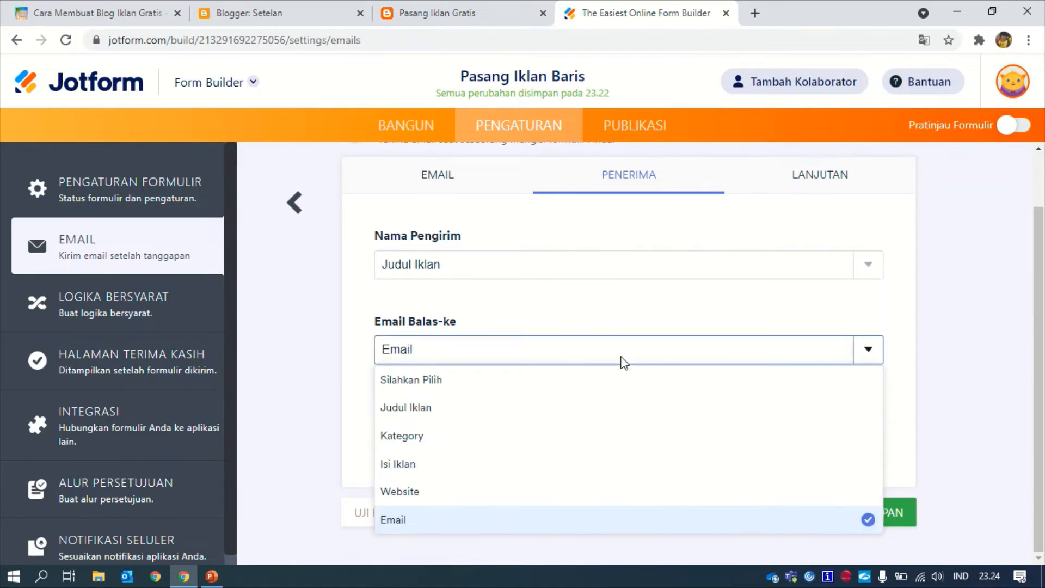
left_click(455, 523)
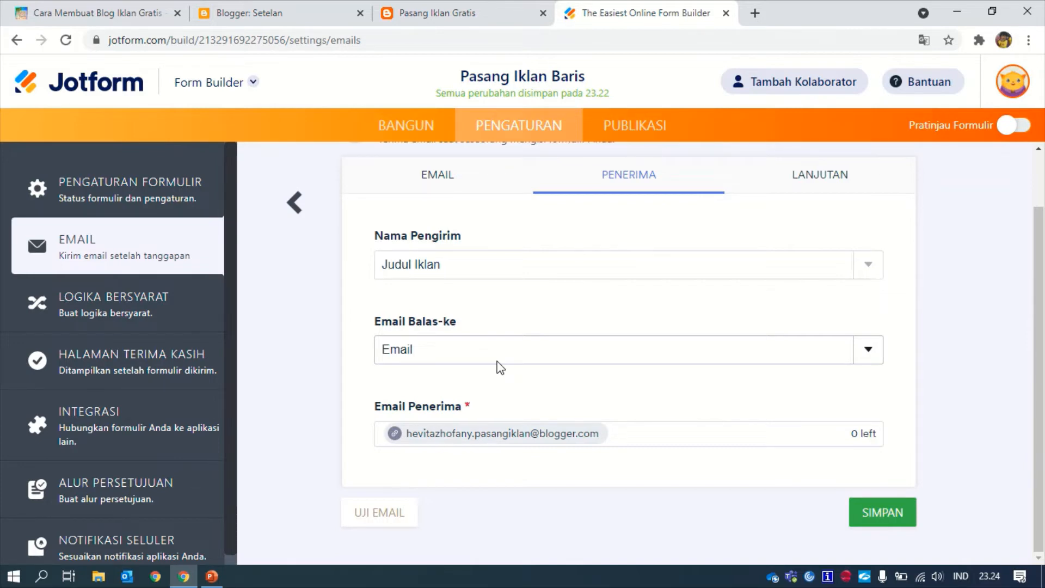
left_click(723, 433)
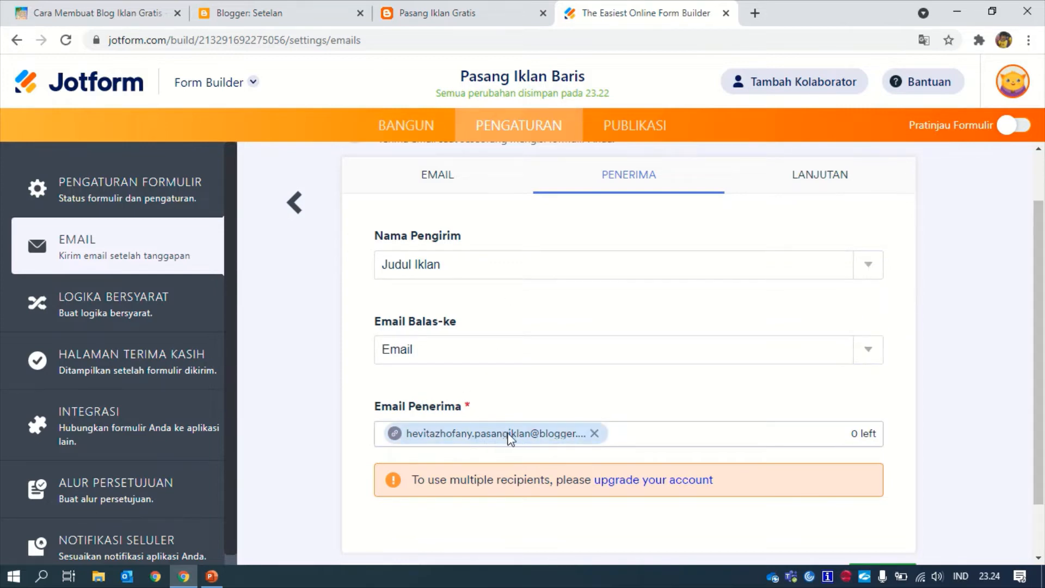
Step: Switch to the blog's Blogger settings, compare the posting email address with the Jotform recipient, and save it with Segera publikasikan email
left_click(329, 11)
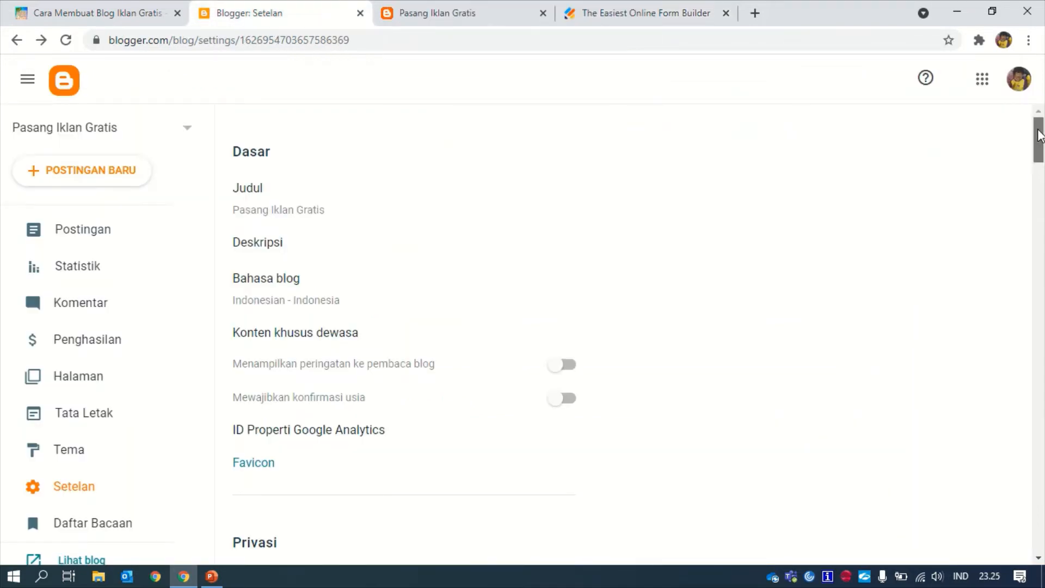
left_click_drag(1039, 141, 1043, 334)
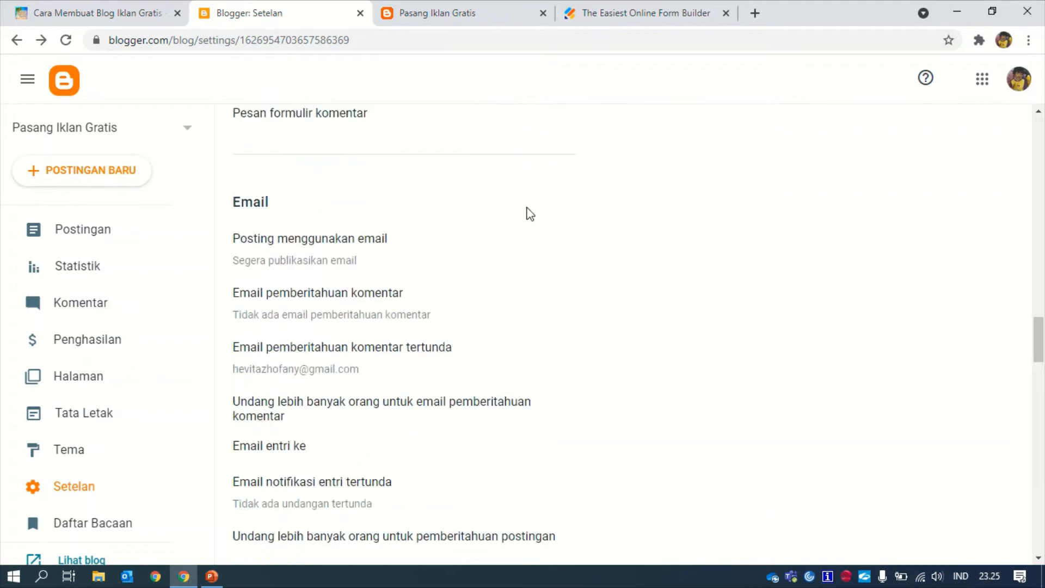
left_click(367, 248)
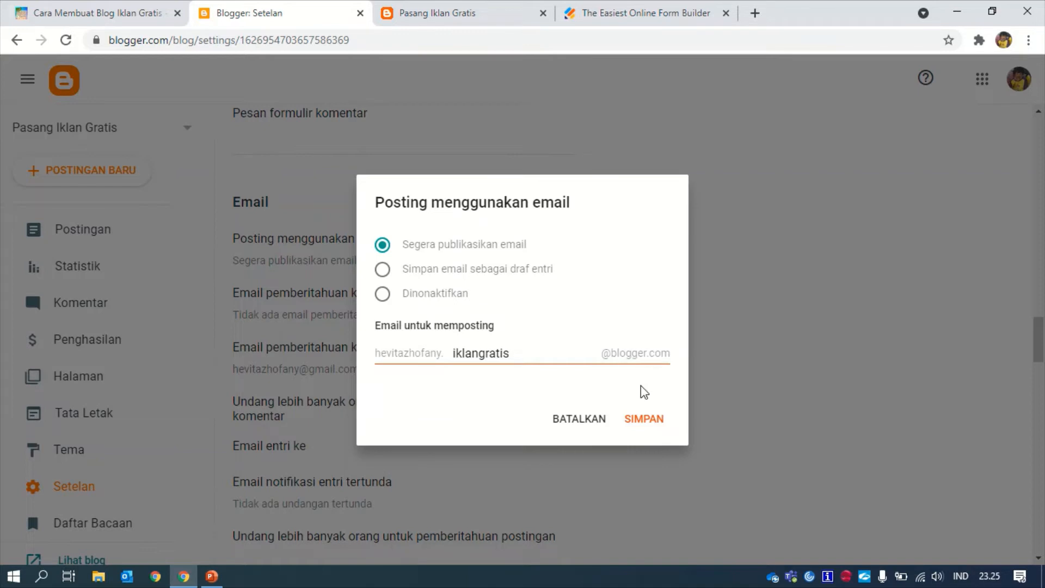
left_click(702, 14)
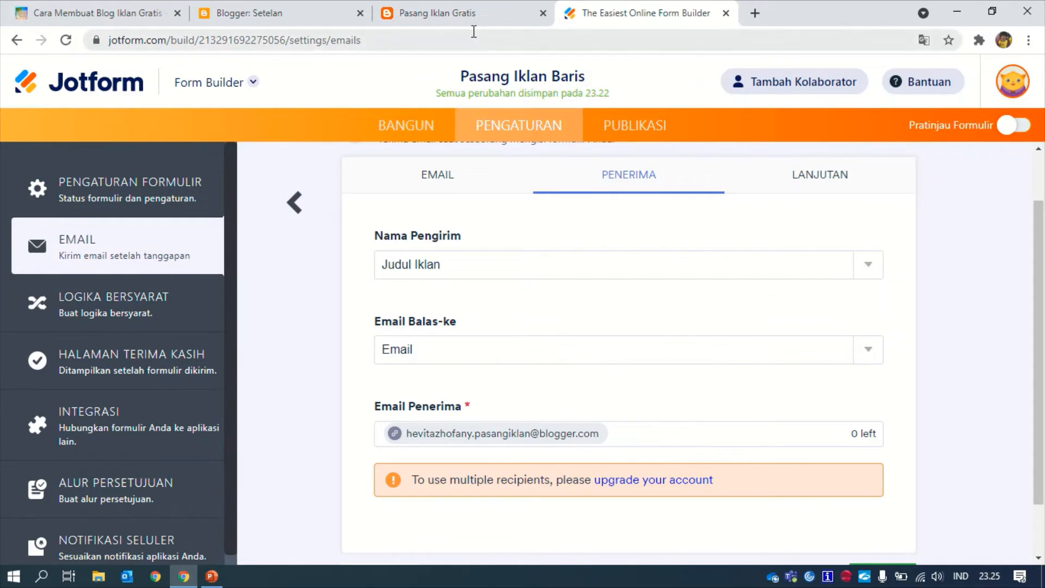
left_click(465, 16)
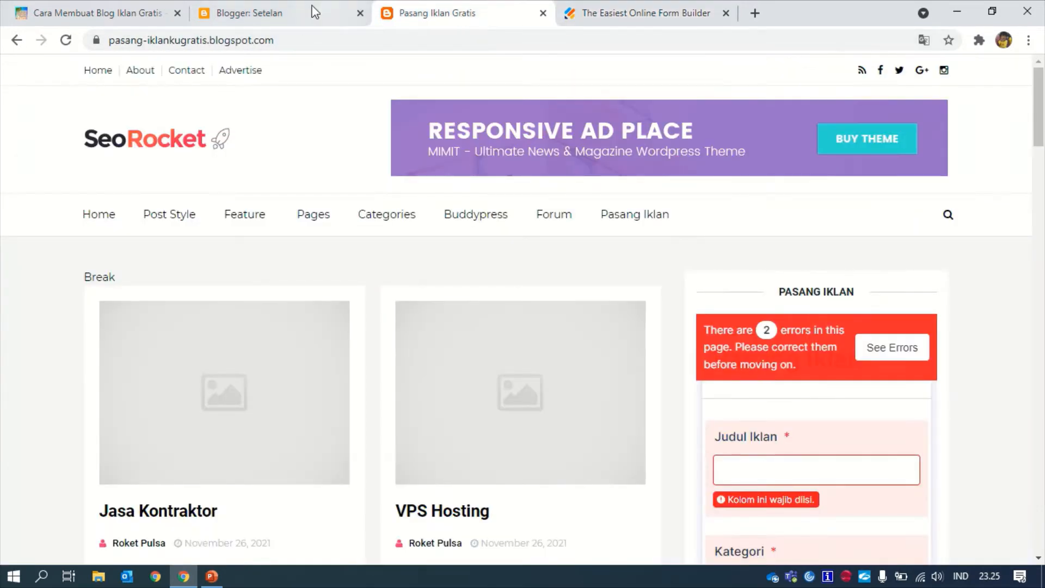
left_click(280, 9)
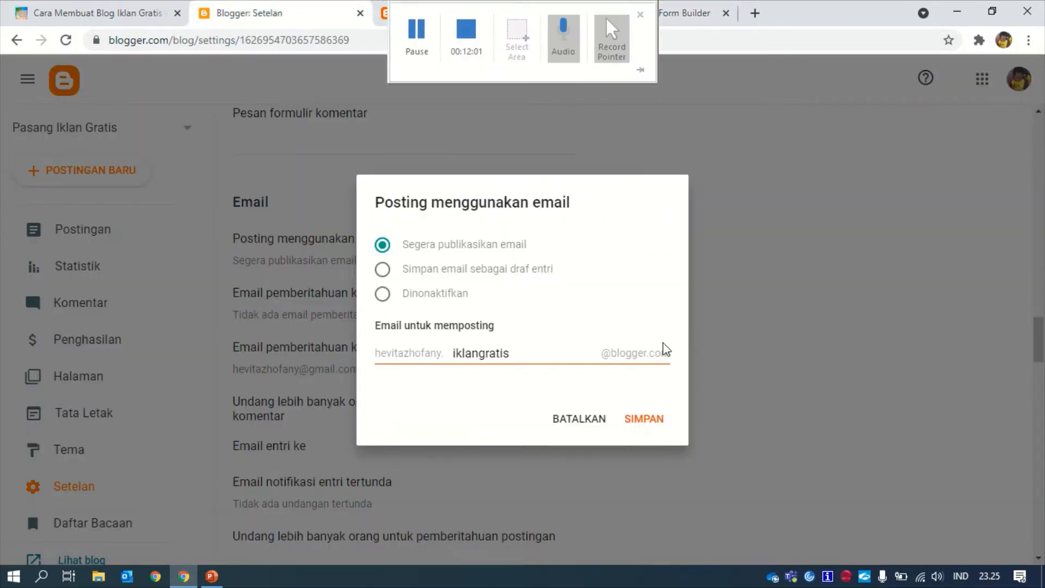
left_click(644, 419)
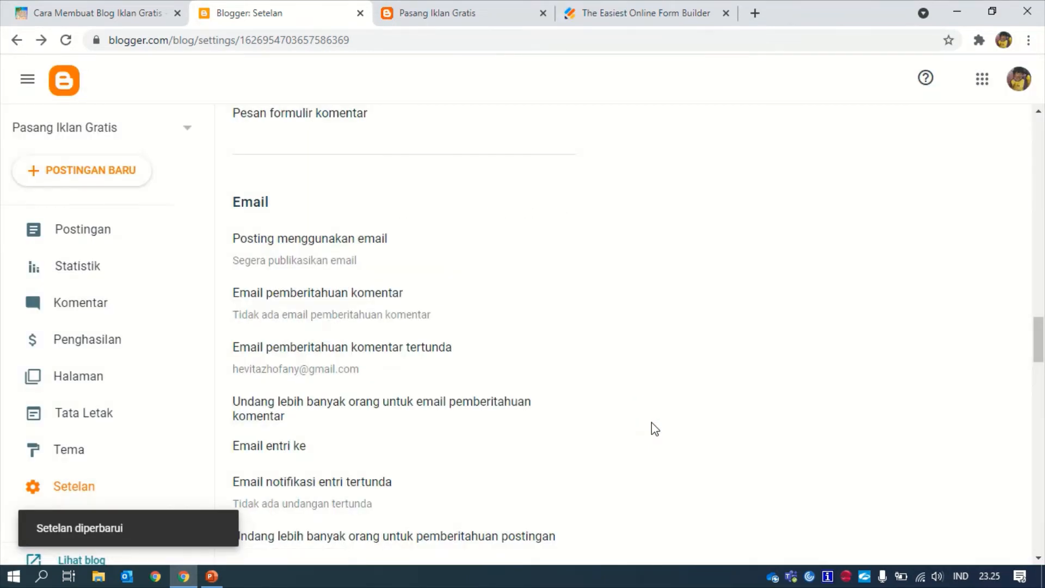
Step: Return to the Jotform notification, activate Kirim File Unggahan sebagai Lampiran in its advanced options and save the email settings
left_click(616, 22)
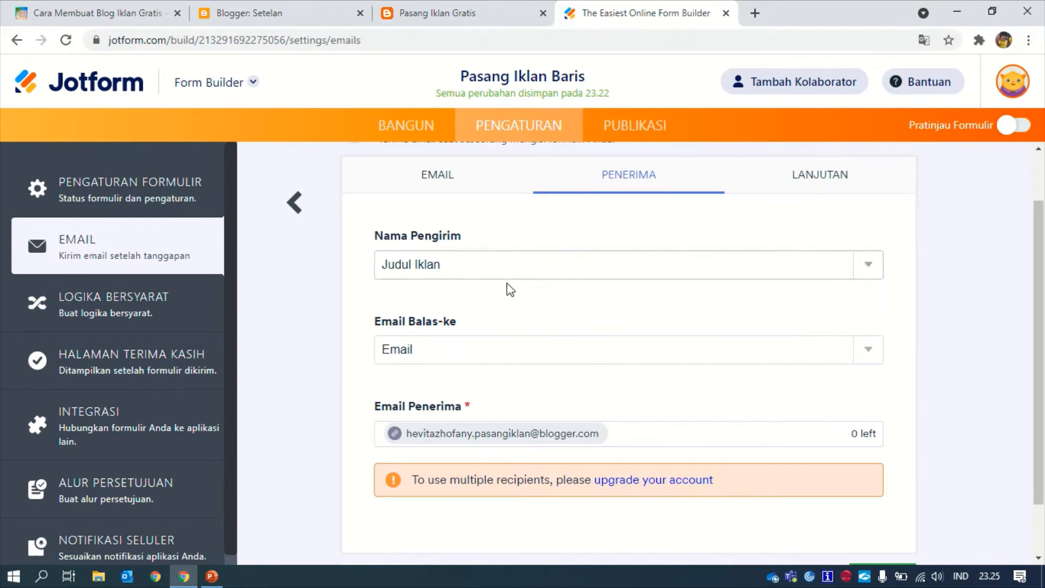
left_click(829, 186)
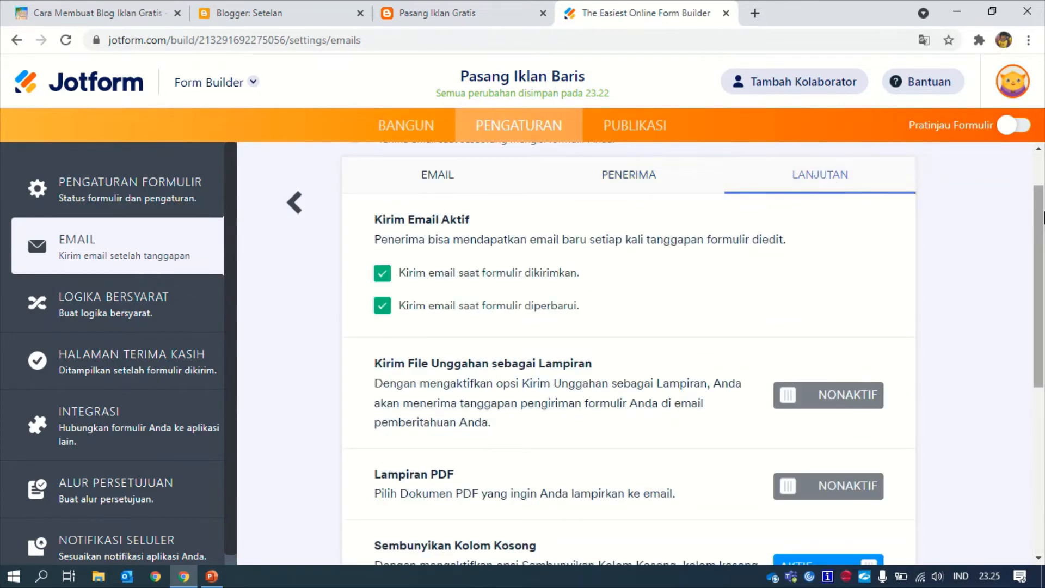
mouse_move(1039, 212)
left_mouse_down()
mouse_move(1041, 230)
mouse_move(1041, 214)
left_mouse_up()
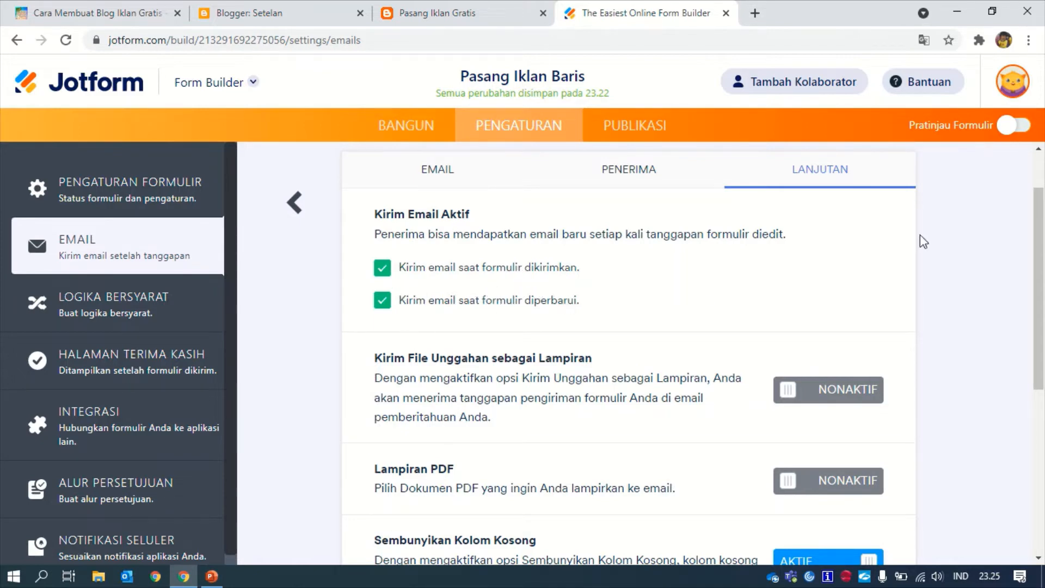
left_click_drag(1041, 256, 1041, 322)
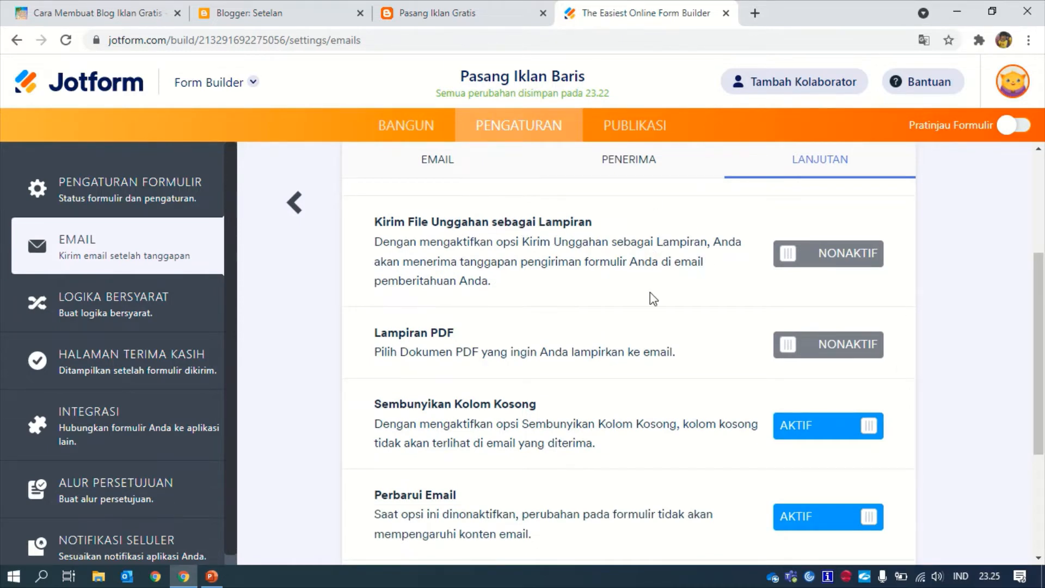
left_click(850, 265)
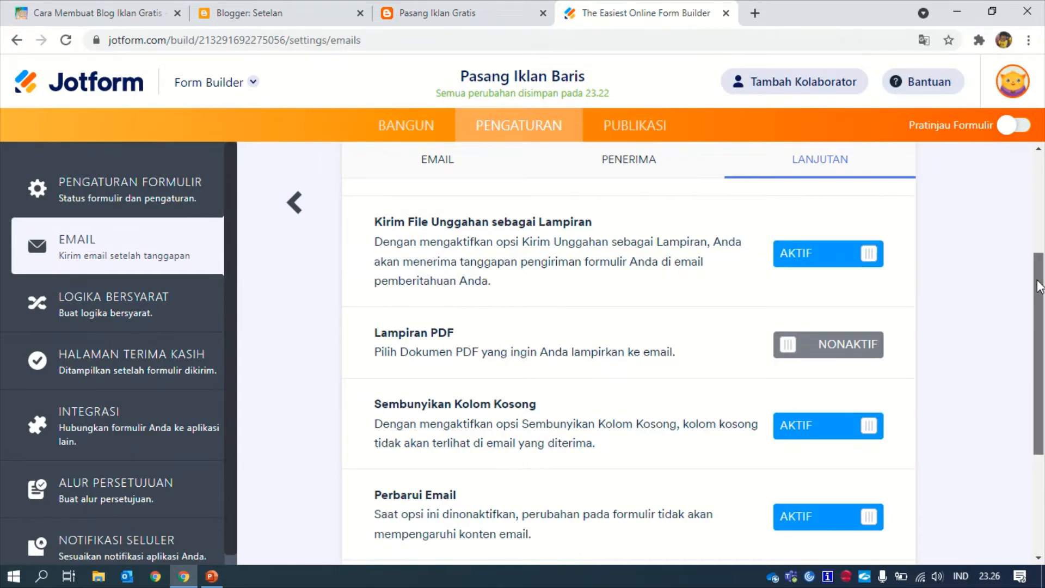
left_click_drag(1032, 296, 1044, 419)
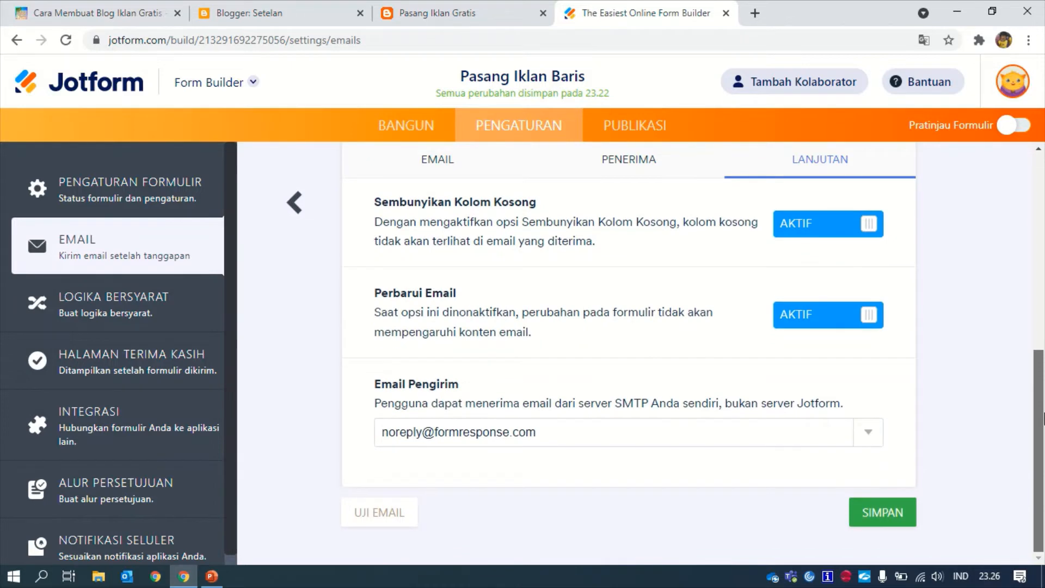
right_click(882, 514)
left_click(763, 529)
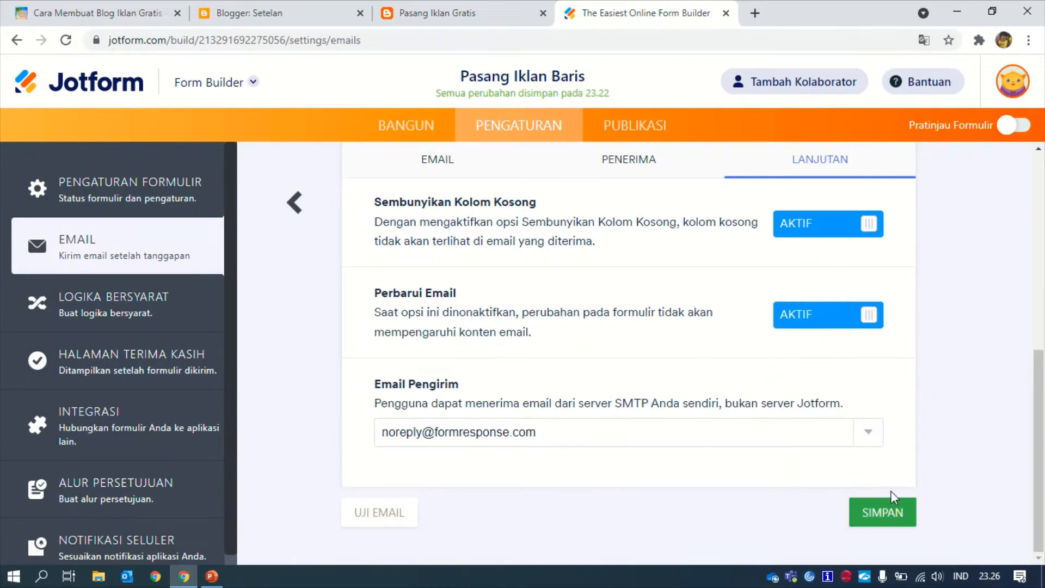
left_click(904, 516)
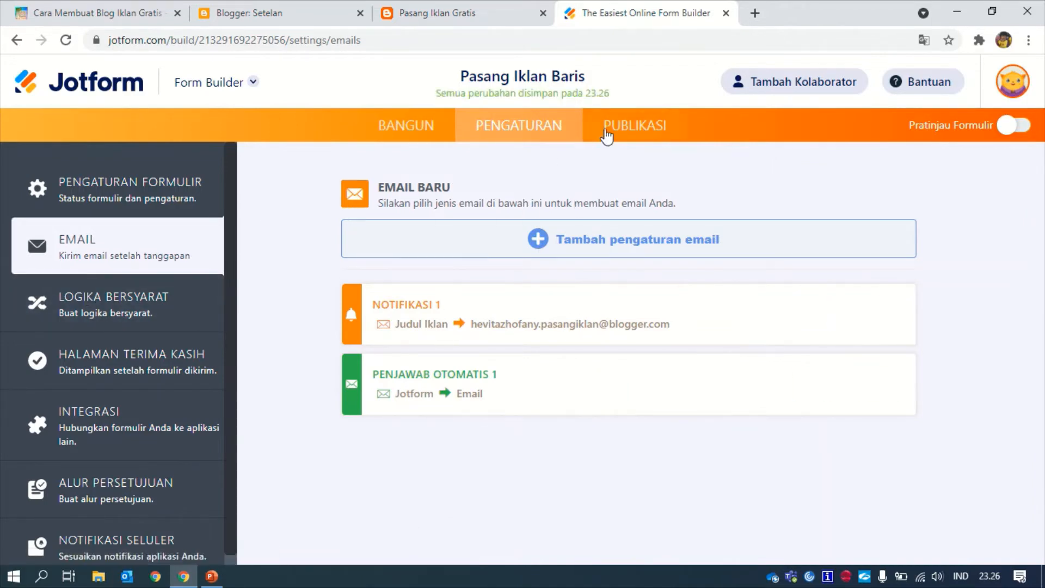
Step: Review the form's direct link in the publishing options, view the public Pasang Iklan Baris form in a new tab and close it
left_click(626, 131)
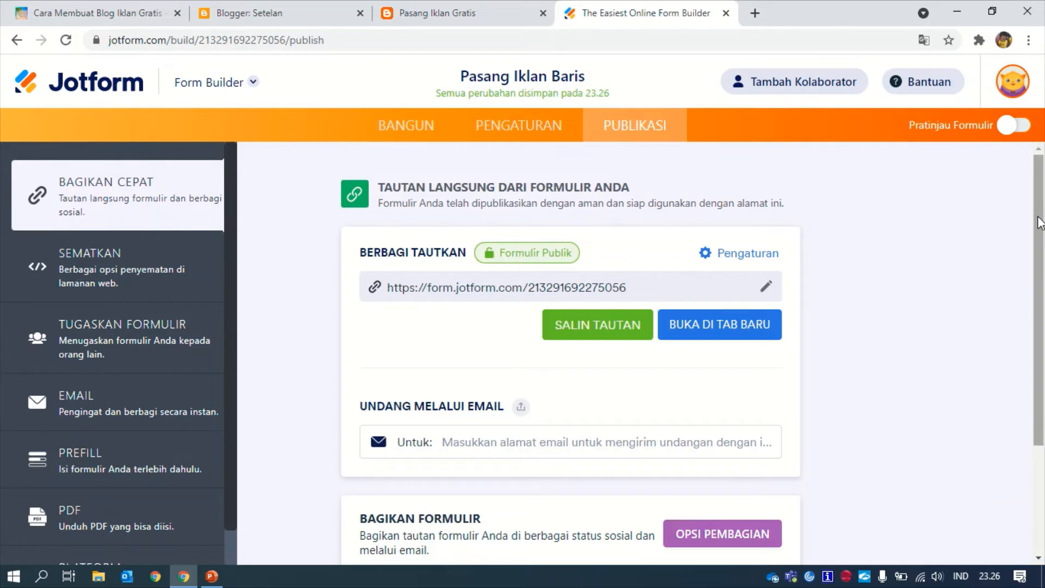
left_click_drag(1040, 222, 1040, 246)
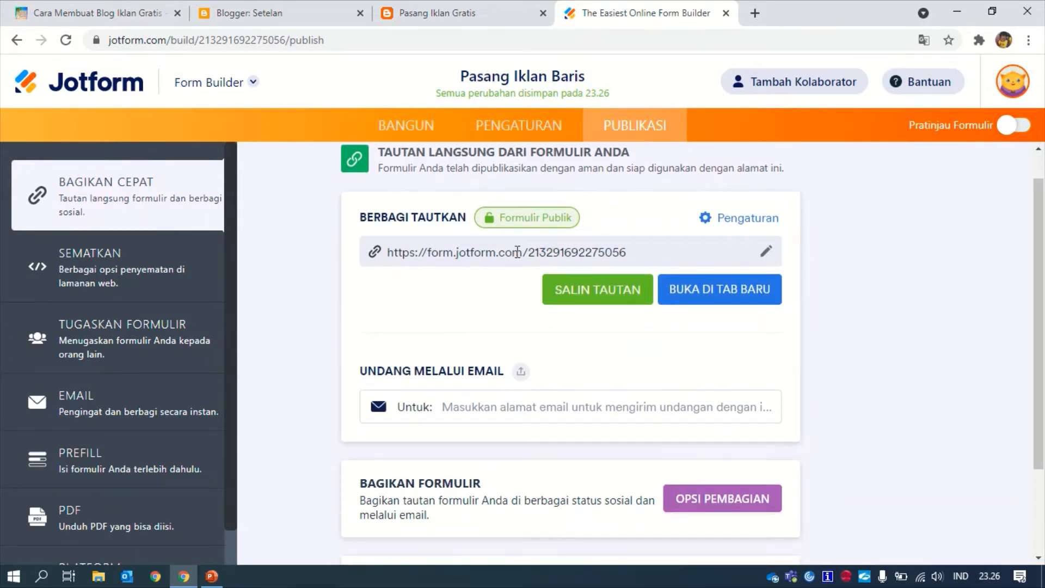
left_click(414, 251)
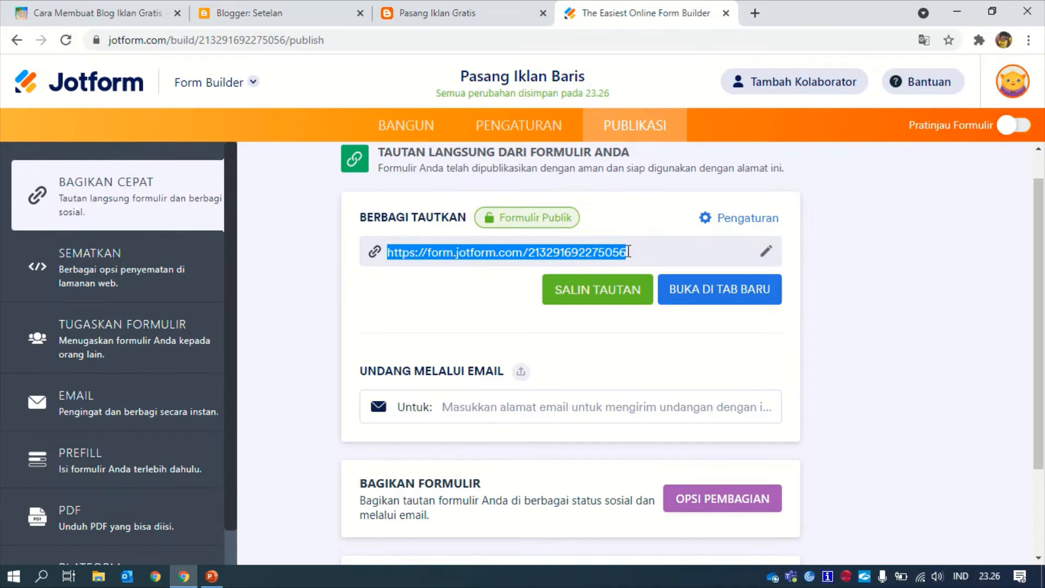
left_click_drag(1041, 199, 1040, 277)
scroll(1039, 278, "up", 3)
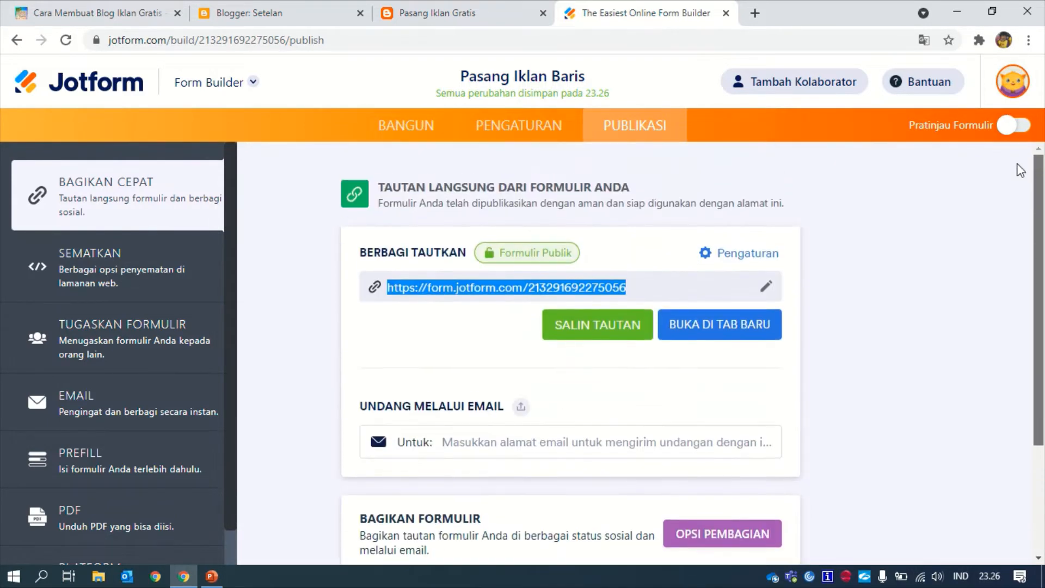
left_click(921, 279)
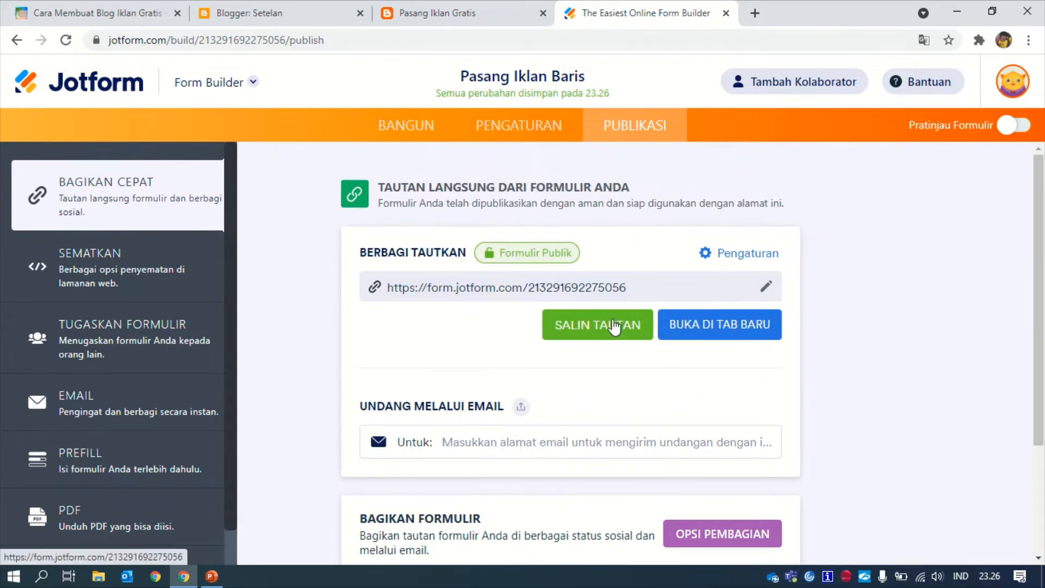
left_click(752, 337)
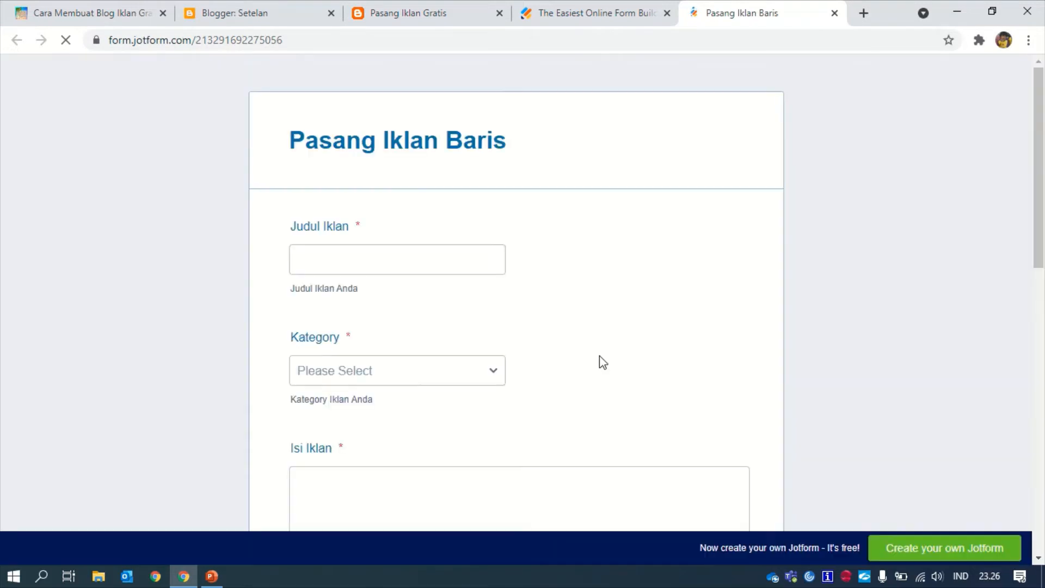
left_click_drag(1041, 103, 1034, 83)
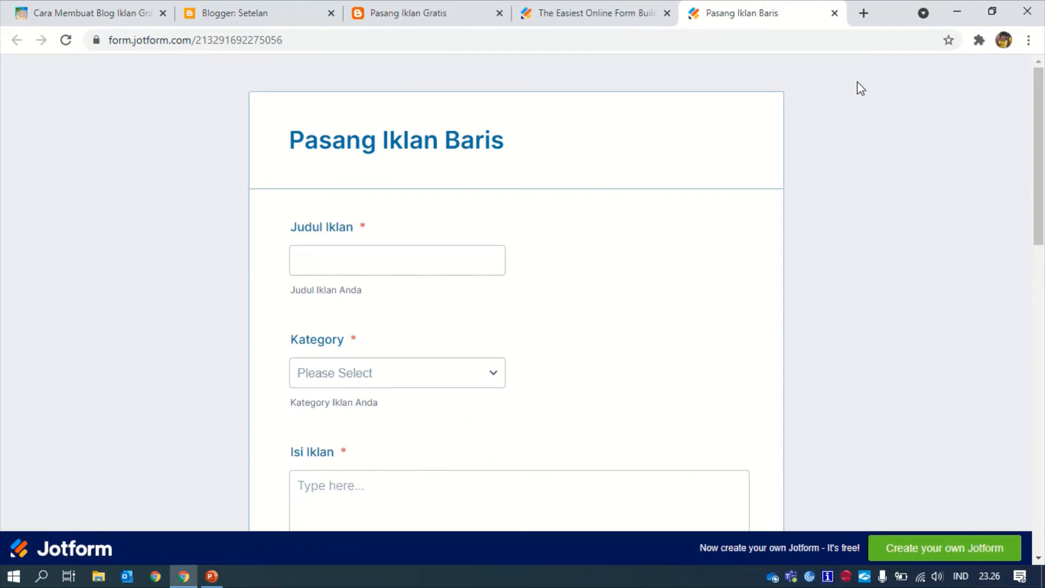
left_click(835, 13)
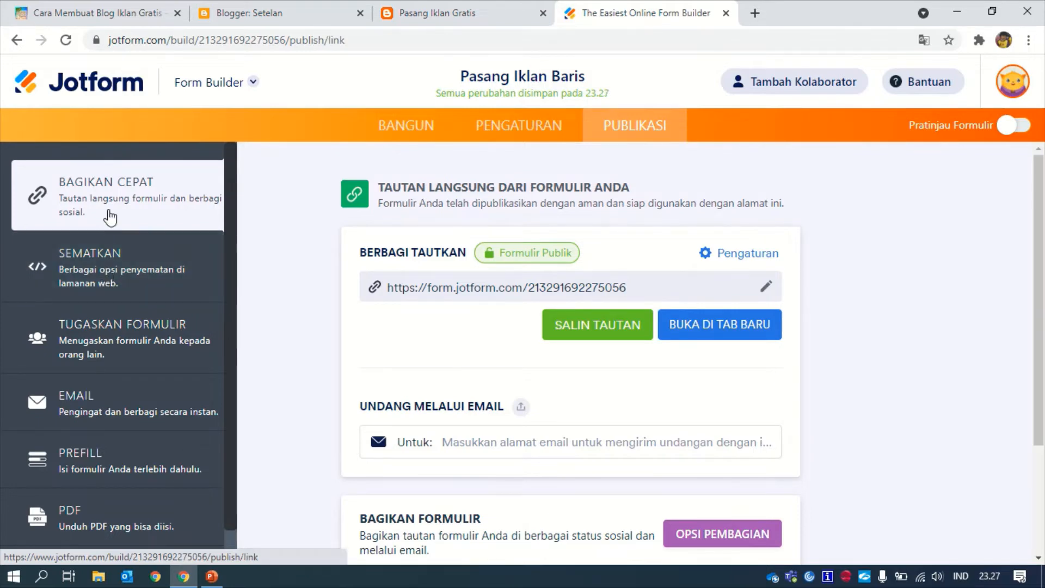
Step: Copy the form's Sematkan script embed code from the publishing options
left_click(107, 267)
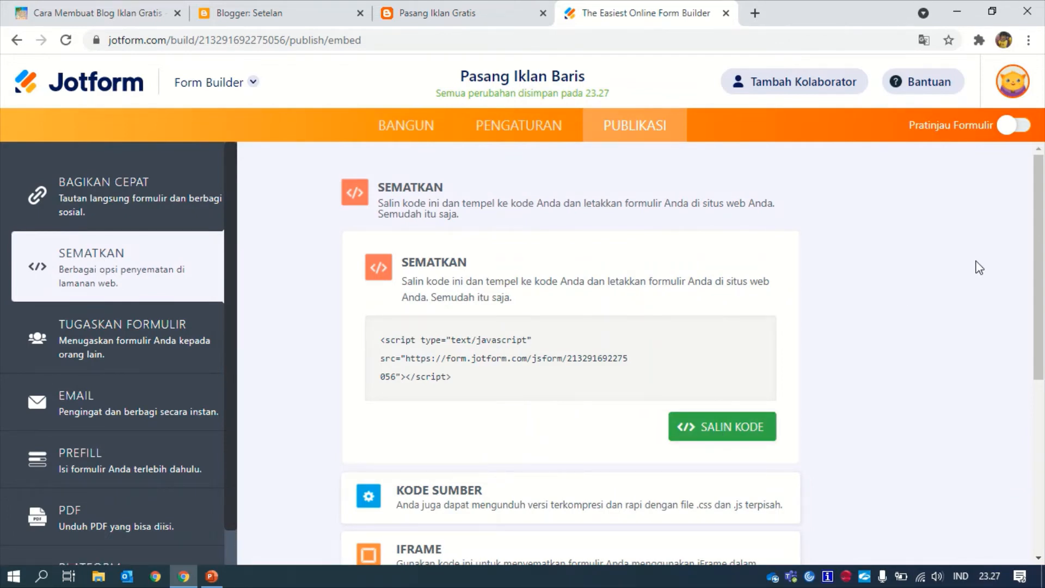
left_click_drag(1043, 235, 1042, 281)
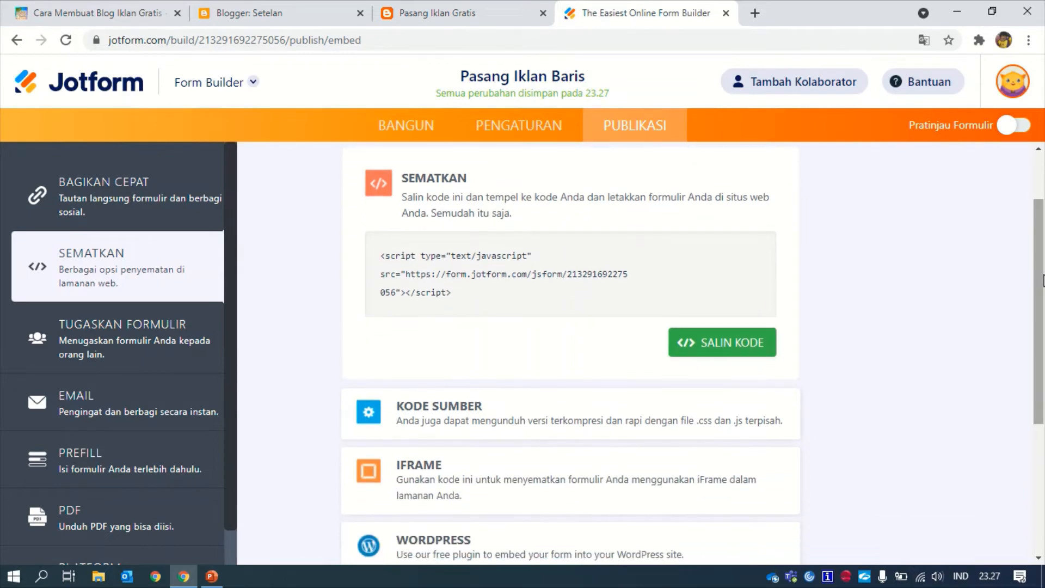
left_click(727, 348)
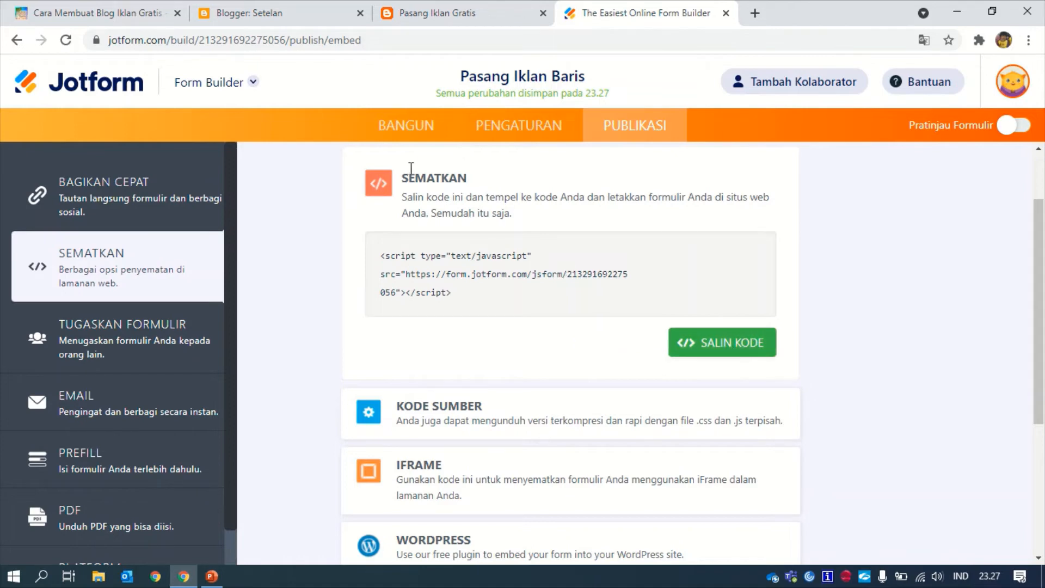
Step: Switch to Blogger and start a new HTML/JavaScript gadget in the Sidebar Right section of the blog's layout
left_click(285, 20)
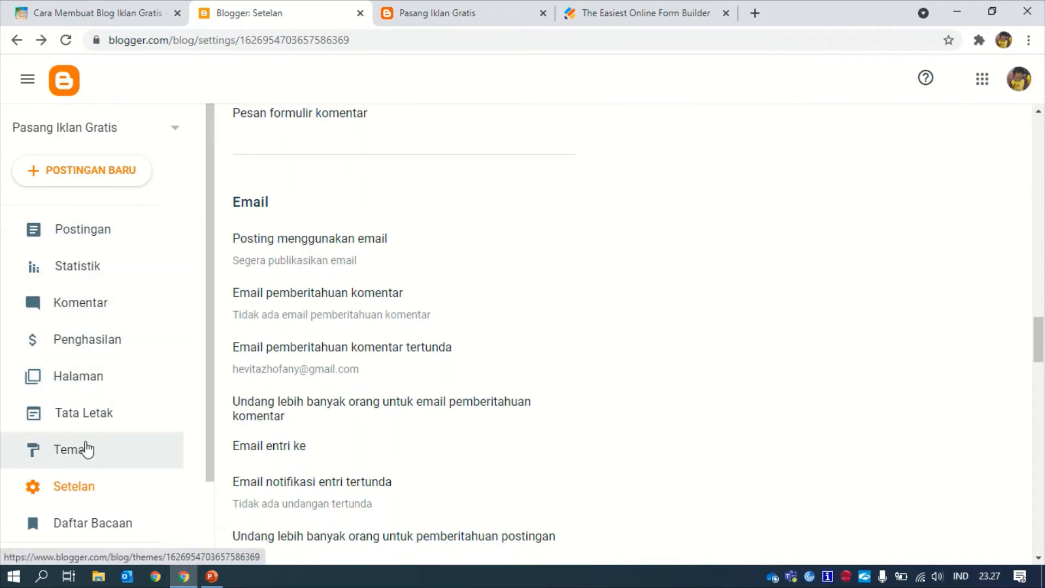
left_click(94, 418)
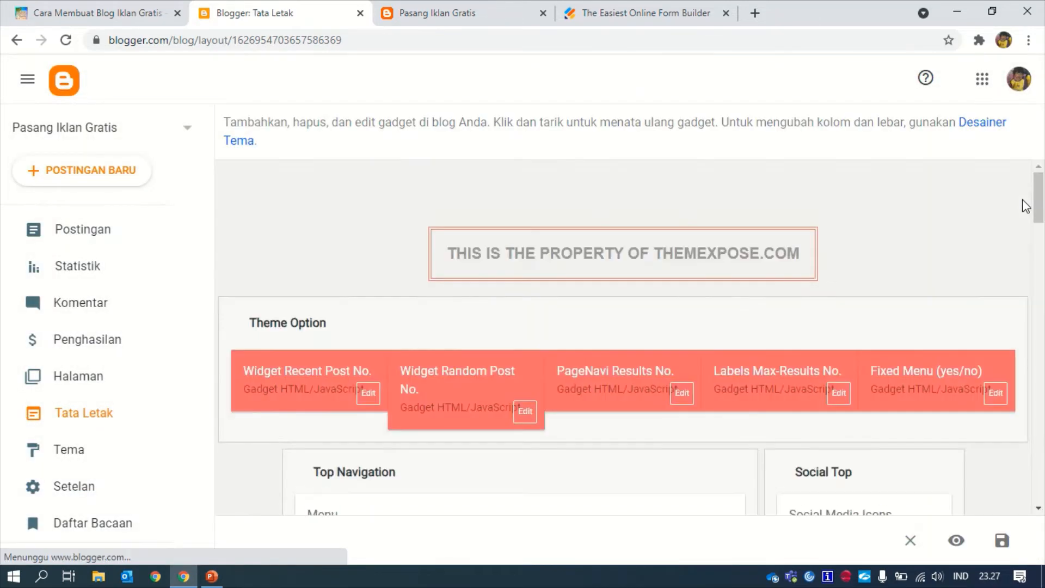
left_click_drag(1040, 202, 1042, 291)
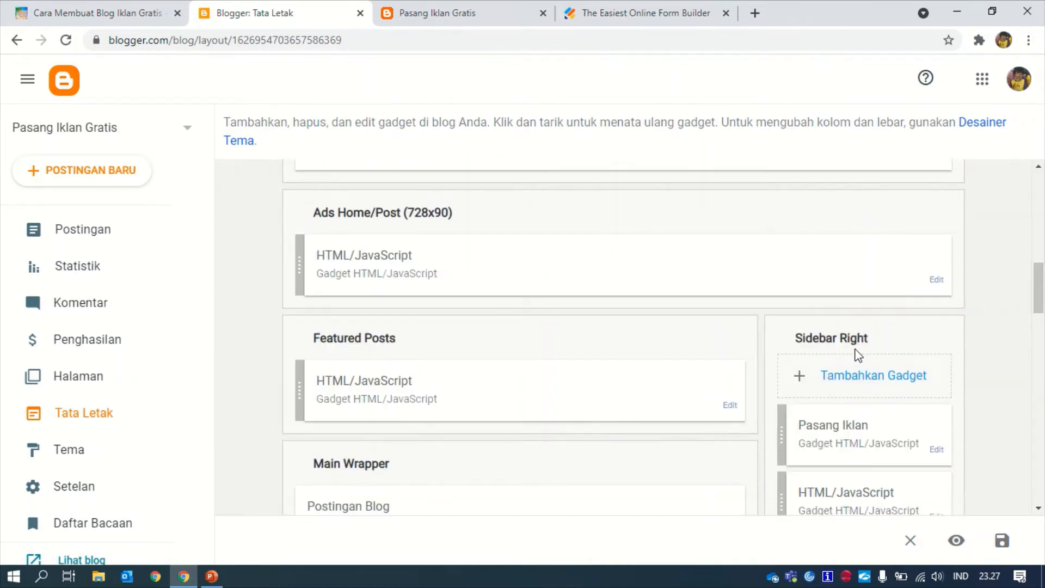
left_click(875, 379)
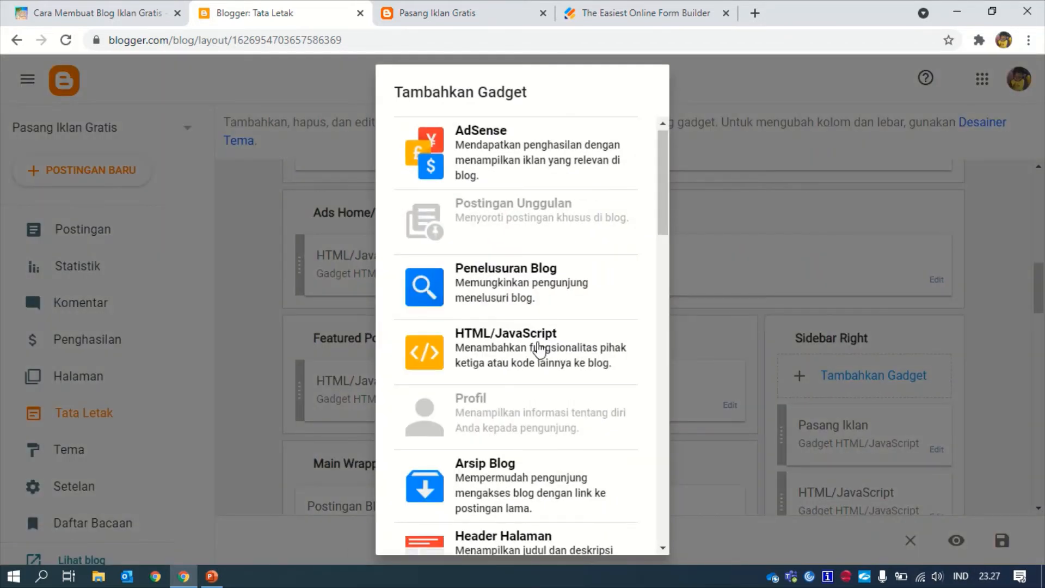
left_click(539, 349)
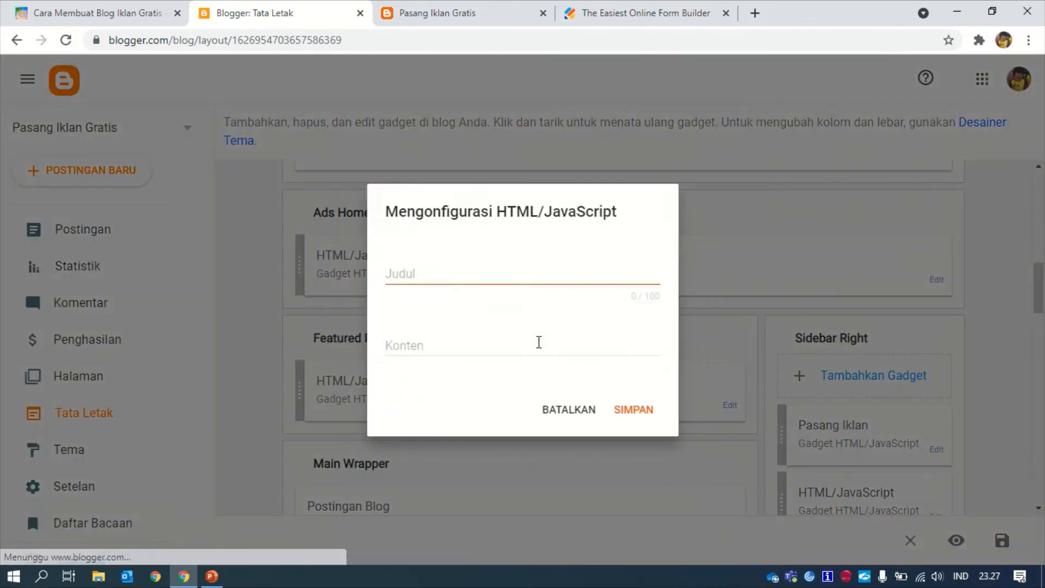
Step: Title the gadget Pasa Iklan Disini and paste the copied Jotform script code as its content
left_click(456, 271)
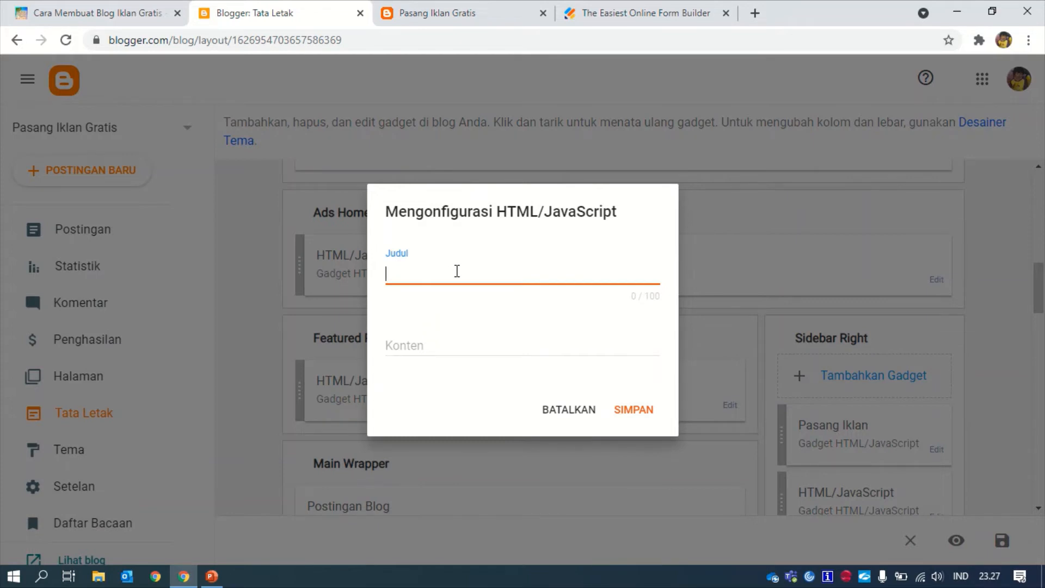
left_click(441, 347)
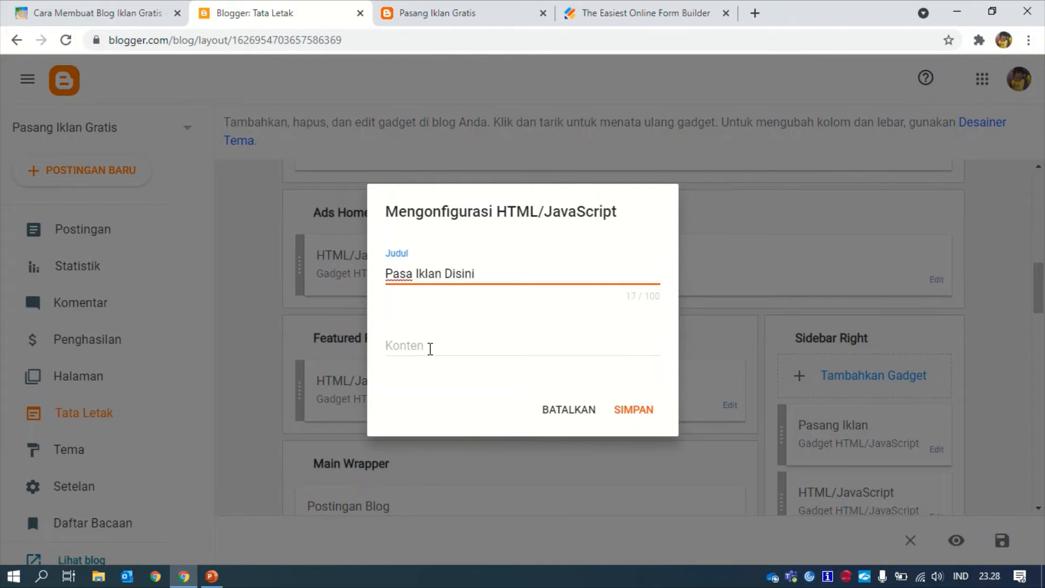
left_click(400, 347)
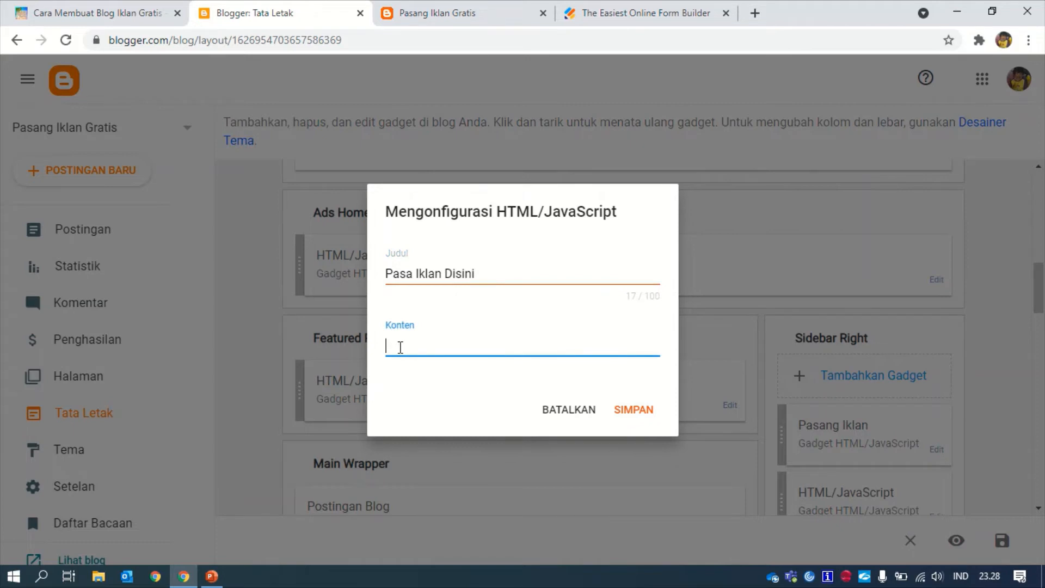
key("ctrl+v")
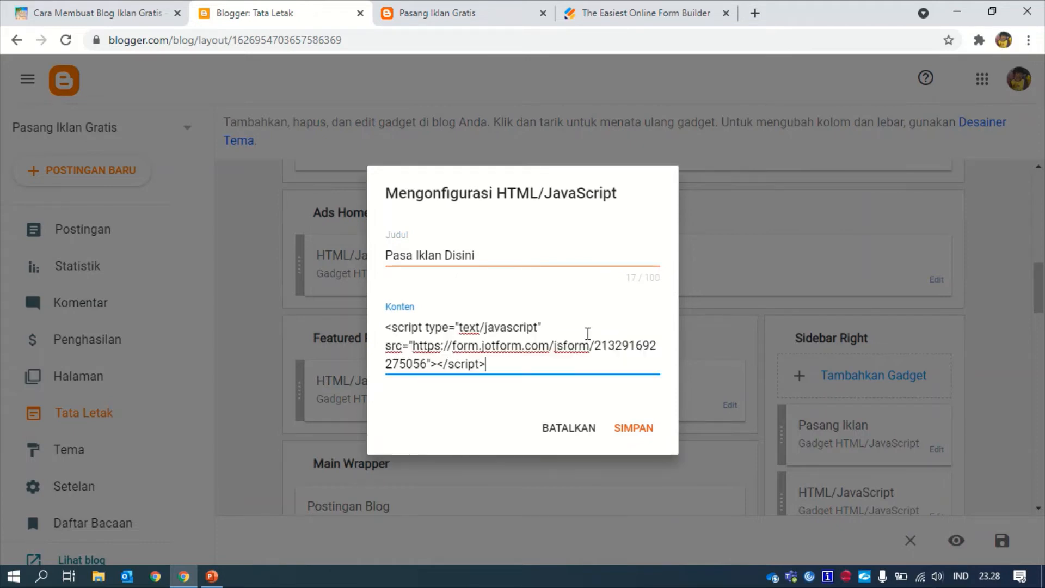
Step: Save the Pasa Iklan Disini gadget, reload the public blog and check the embedded form in its sidebar
left_click(635, 429)
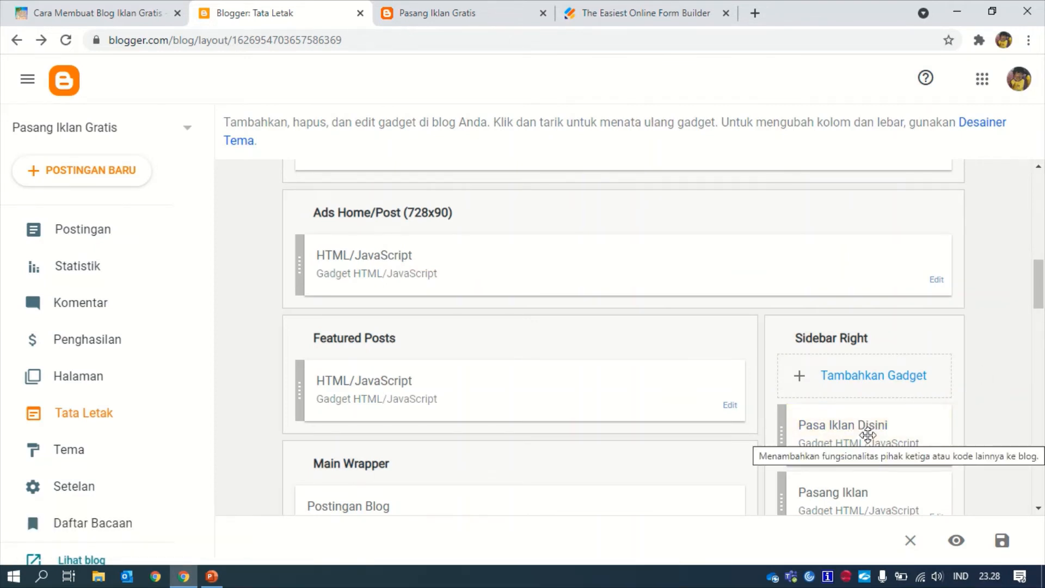
mouse_move(432, 7)
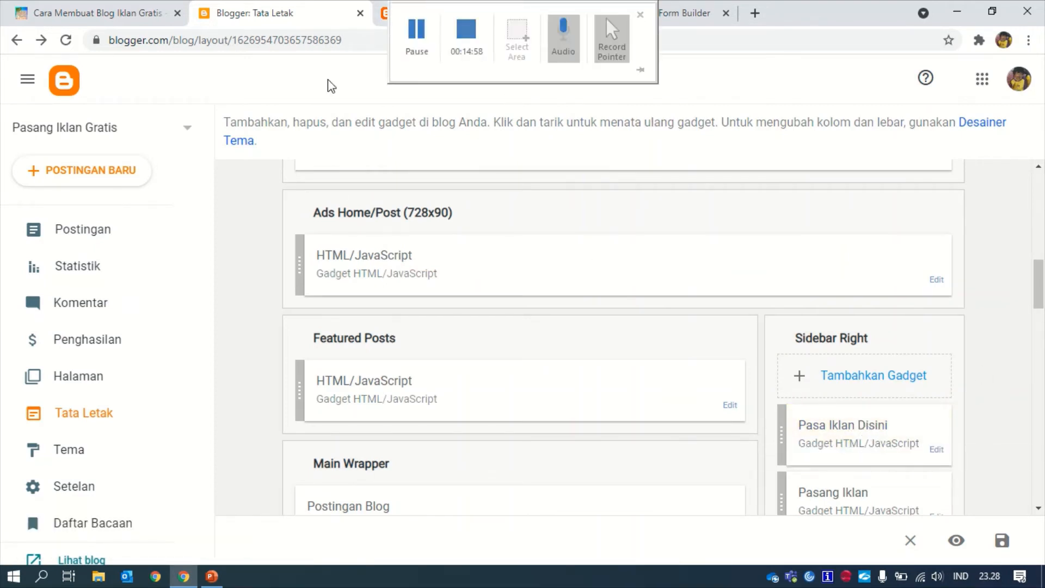
left_click(413, 18)
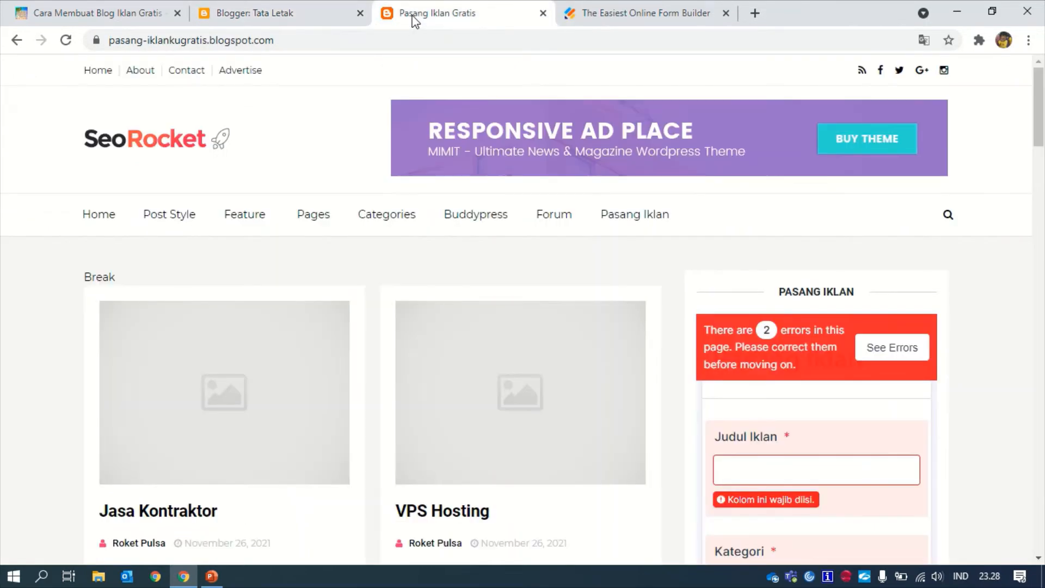
left_click(69, 43)
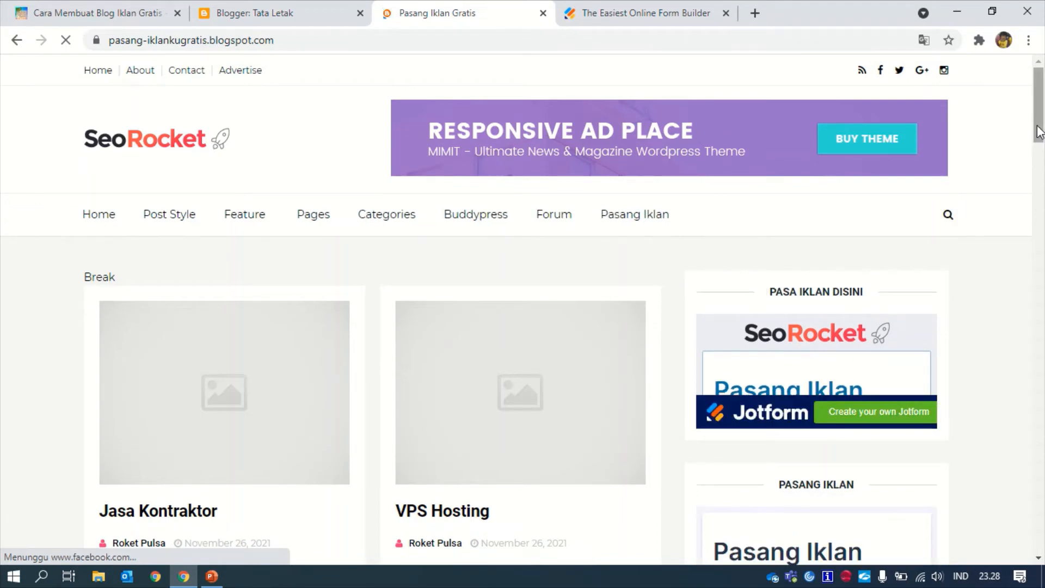
scroll(1039, 131, "down", 10)
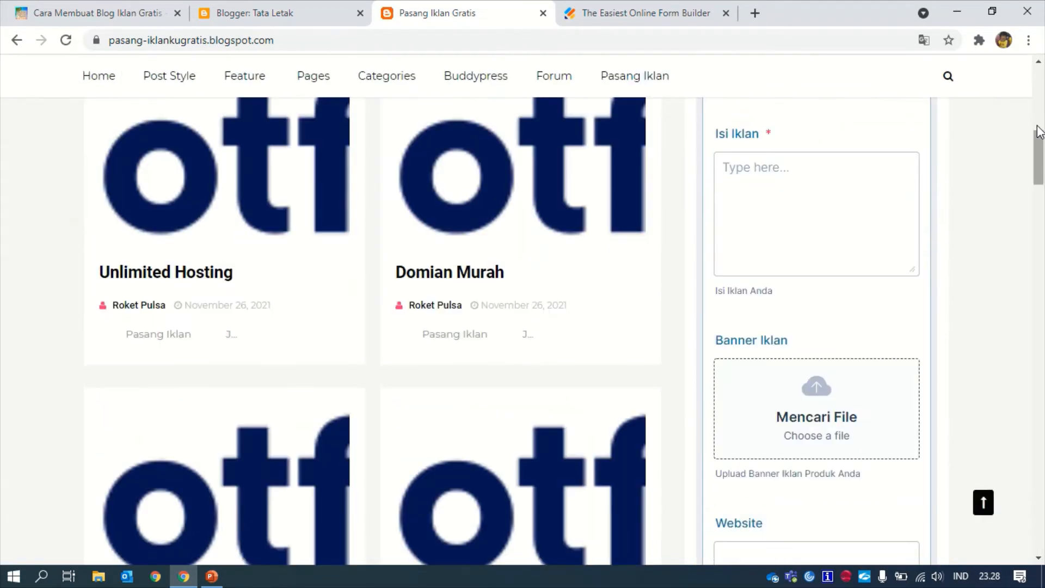
scroll(1040, 131, "down", 5)
scroll(1034, 109, "up", 15)
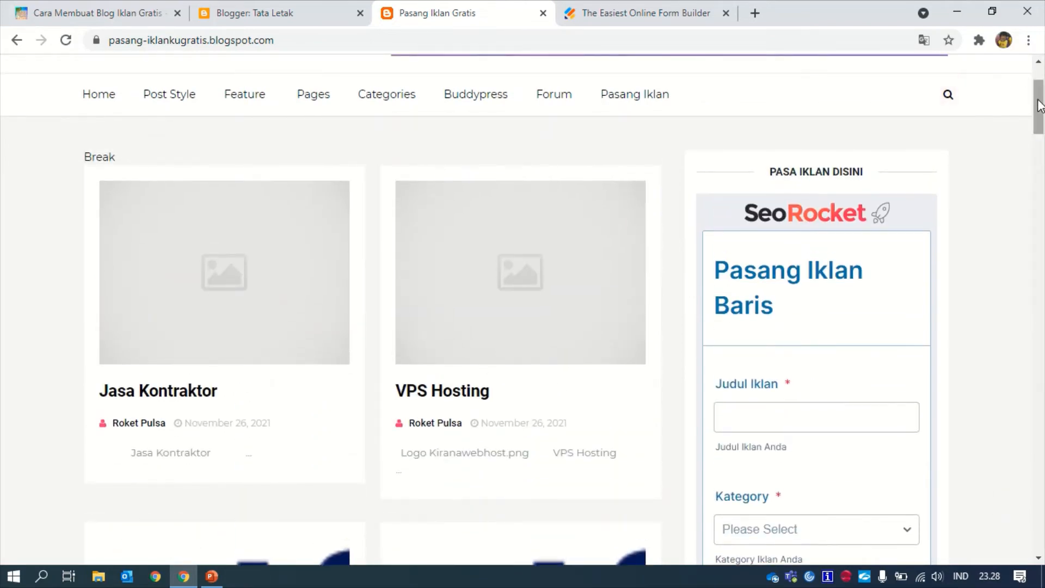
mouse_move(1040, 106)
left_mouse_down()
mouse_move(1041, 302)
mouse_move(1042, 87)
left_mouse_up()
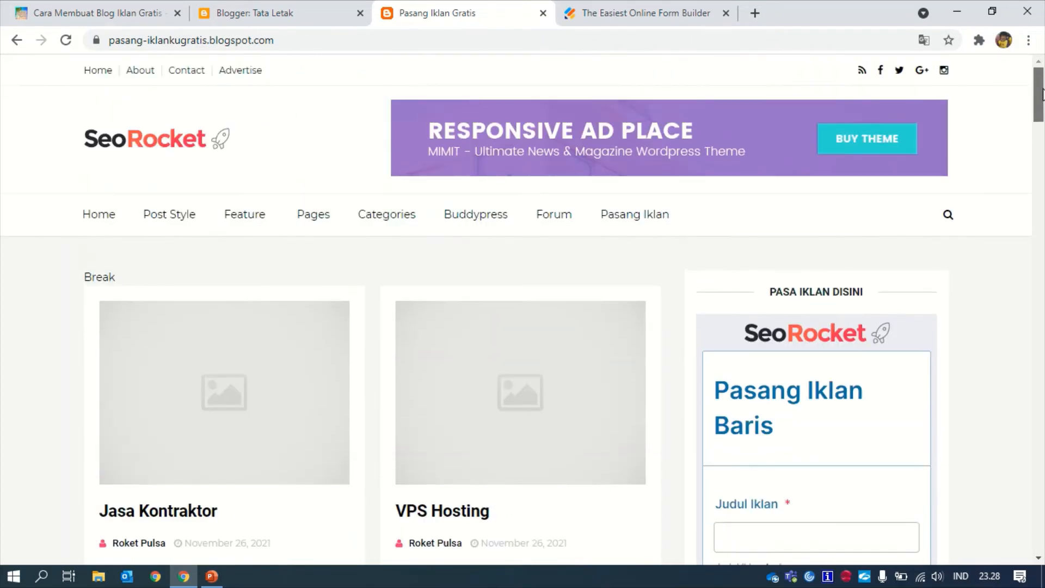
Step: Delete the Pasa Iklan Disini gadget from the Sidebar Right section and save the blog layout
left_click(287, 12)
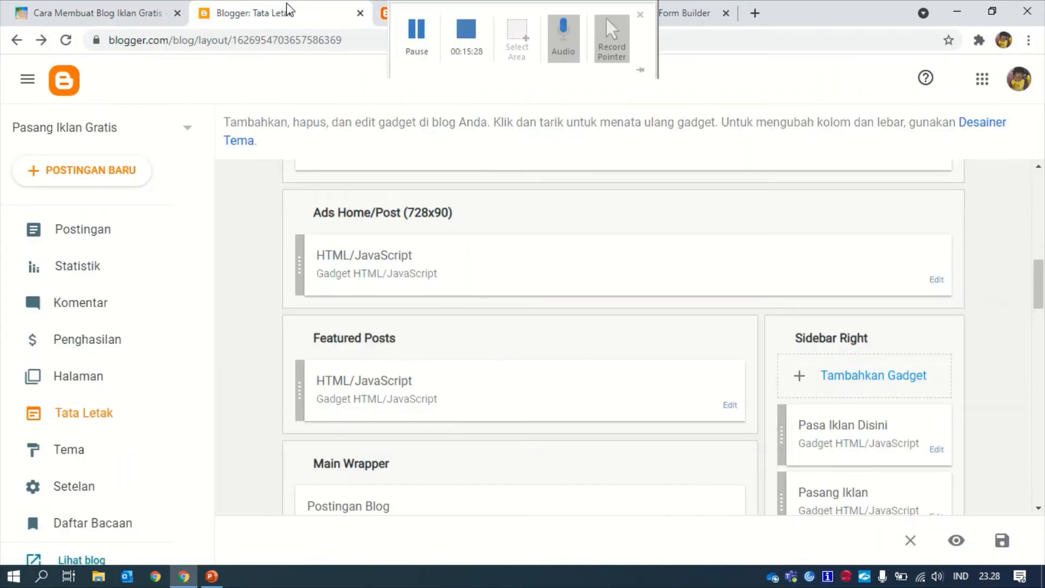
left_click(937, 453)
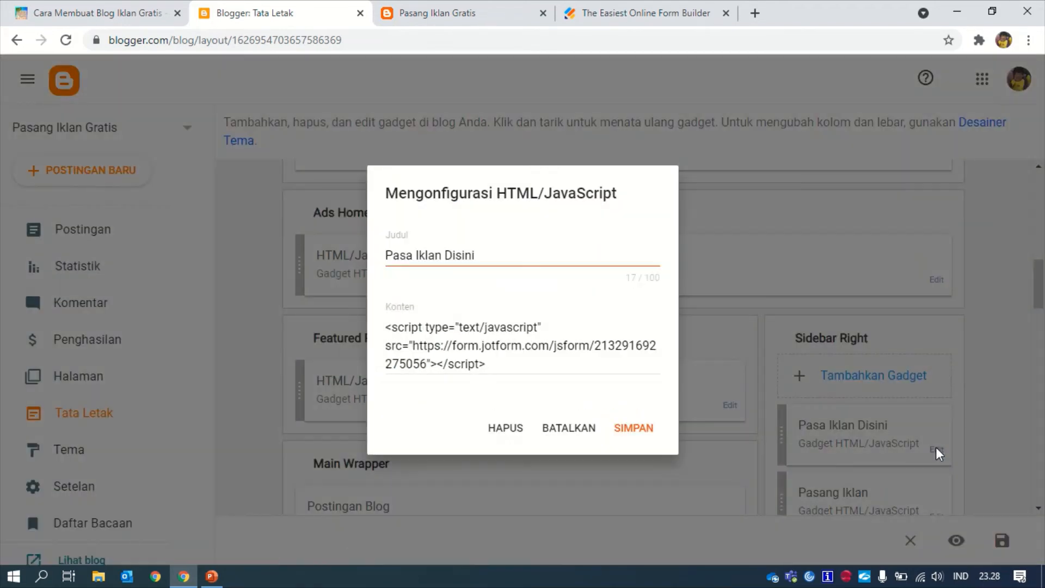
left_click(501, 431)
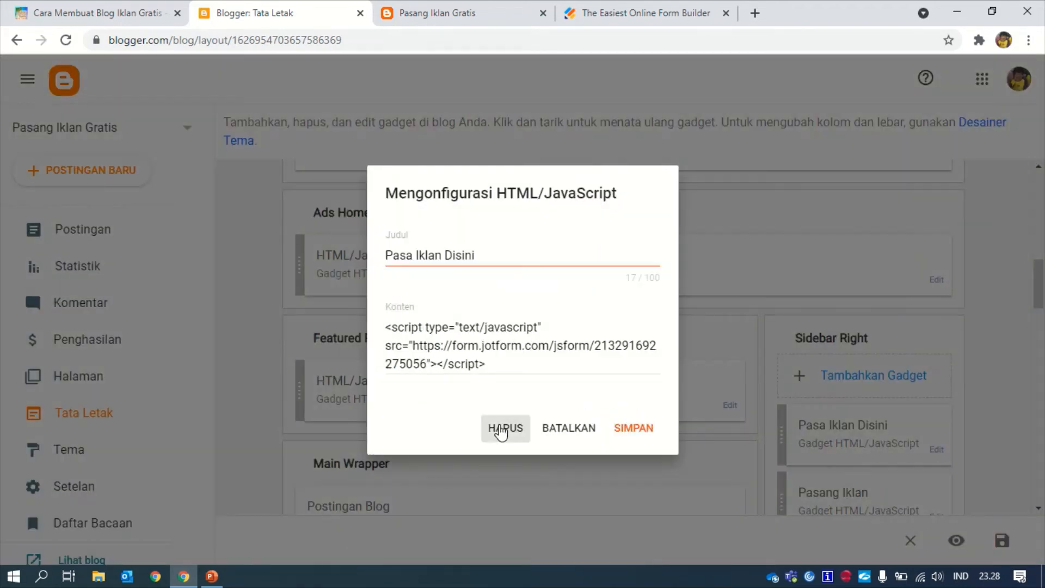
left_click(627, 355)
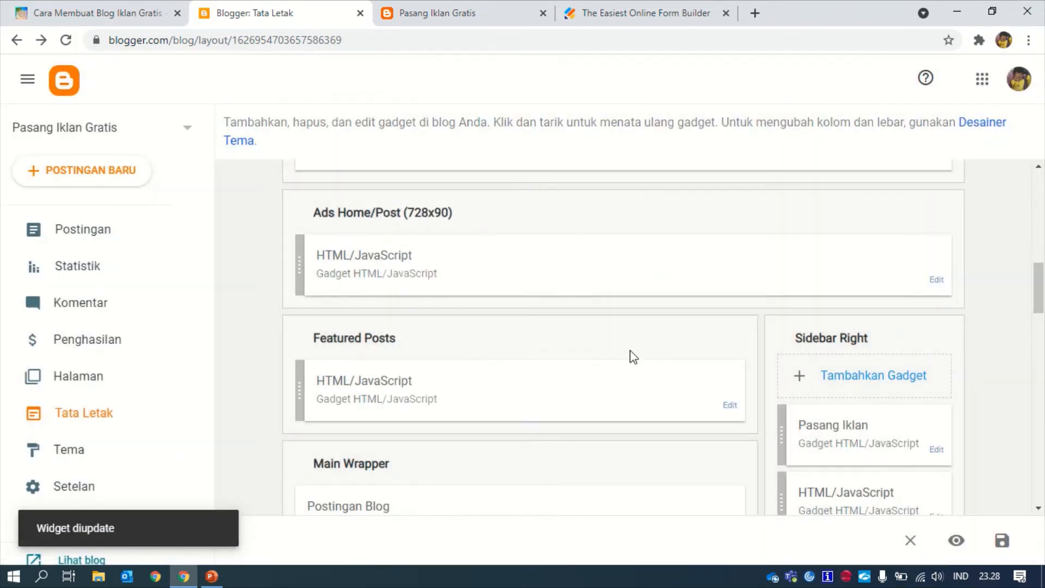
left_click_drag(1041, 298, 1043, 206)
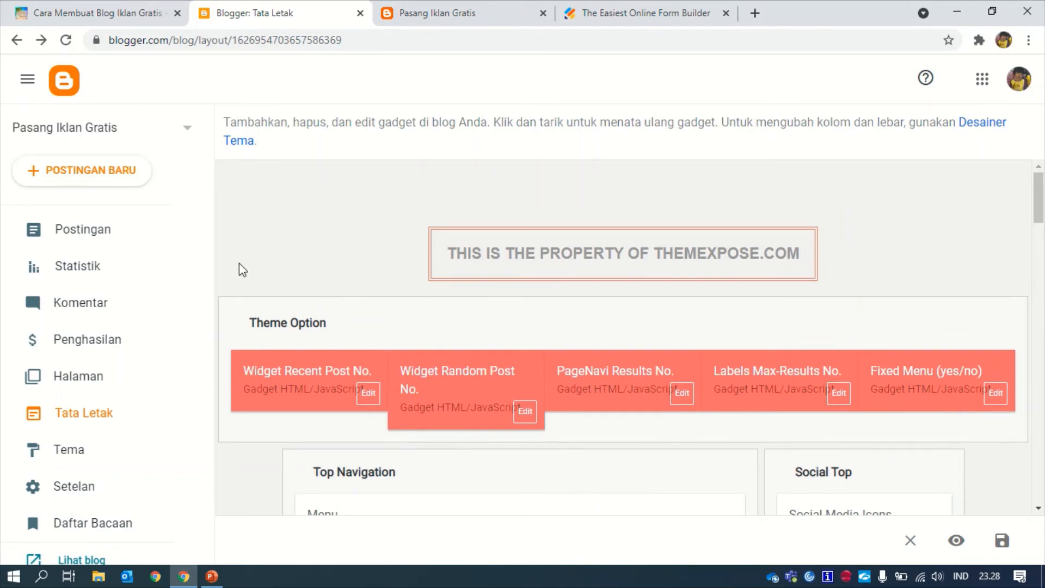
left_click(1002, 540)
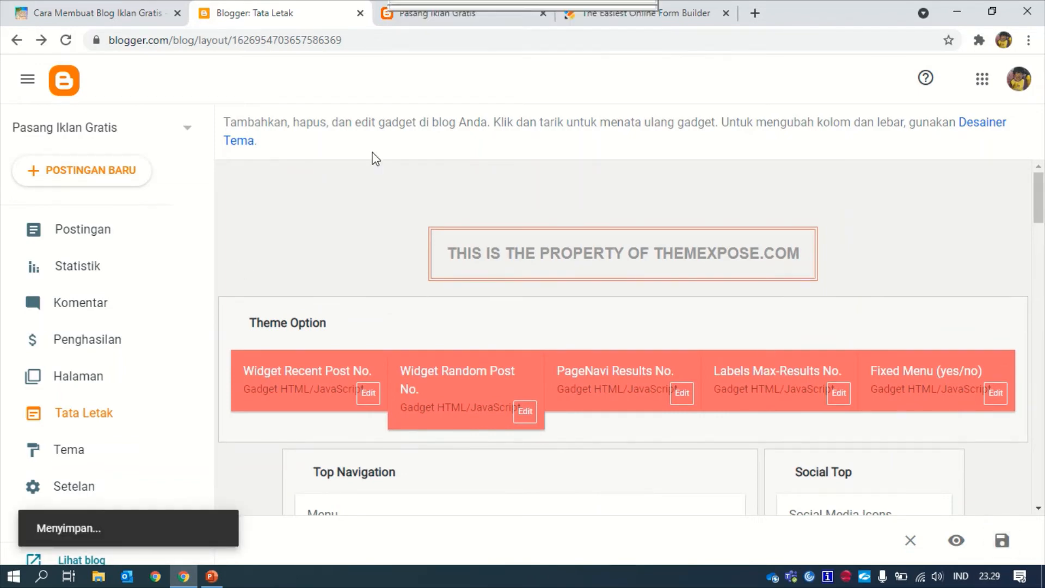
Step: Reload the public blog and view the ad form on its Pasang Iklan page
left_click(457, 14)
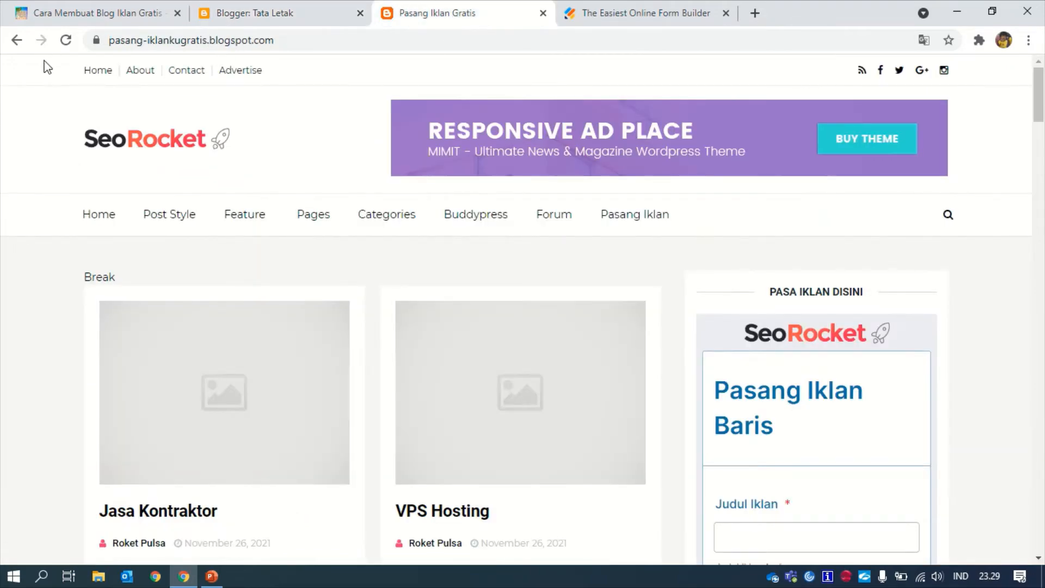
left_click(65, 42)
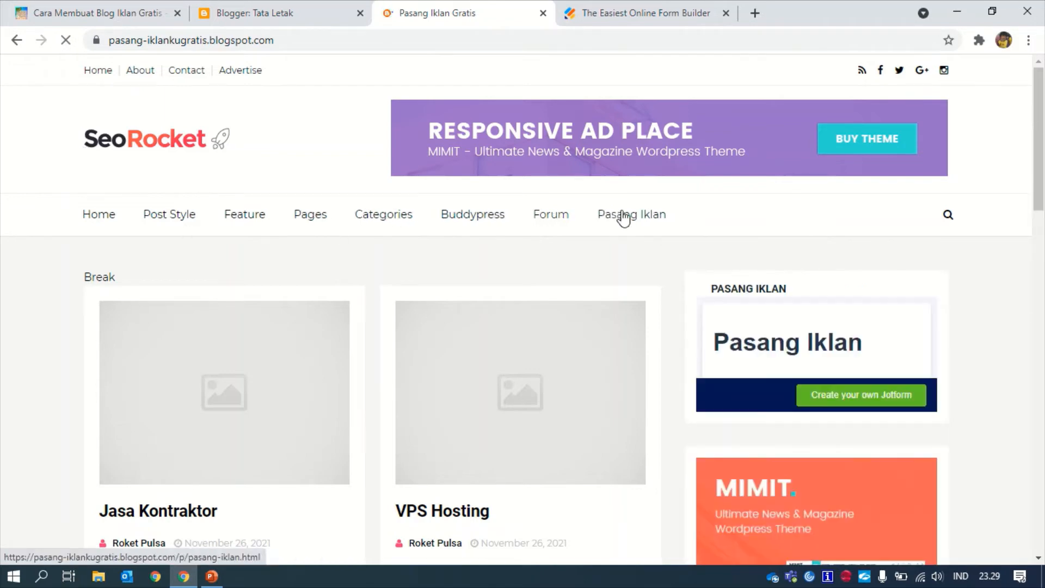
left_click_drag(590, 210, 618, 219)
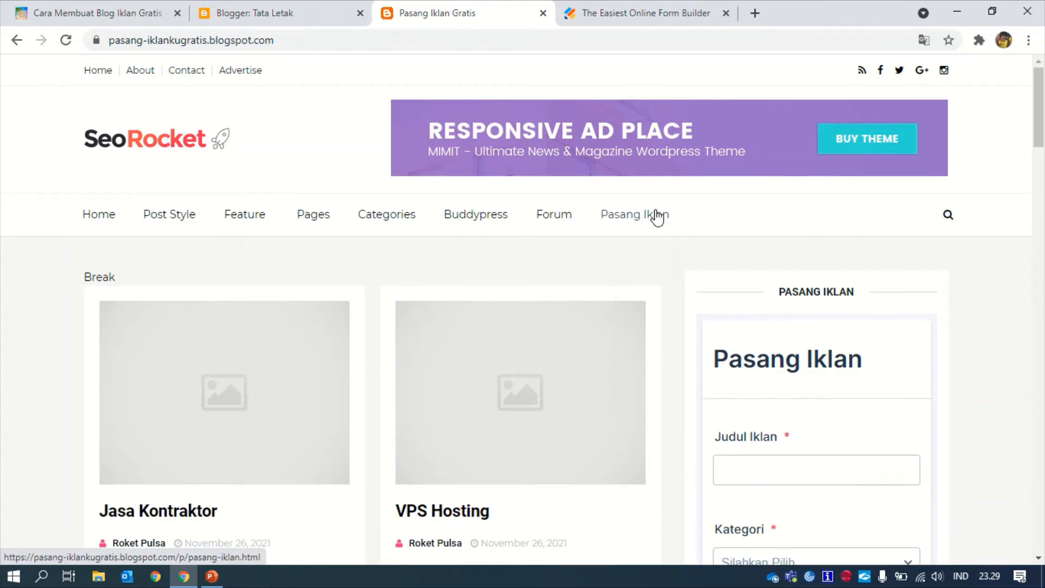
left_click(639, 220)
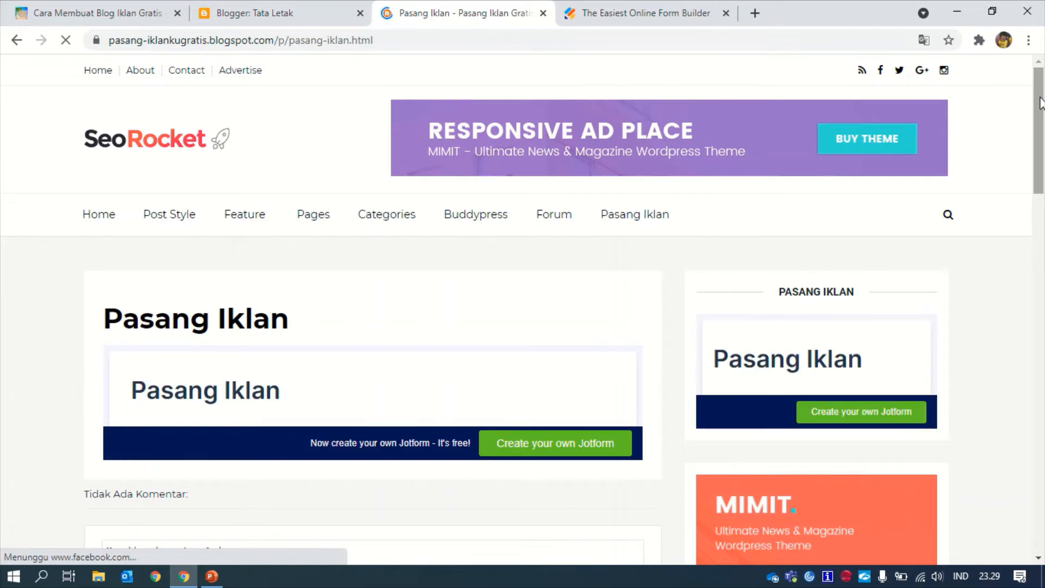
left_click_drag(1040, 102, 1031, 155)
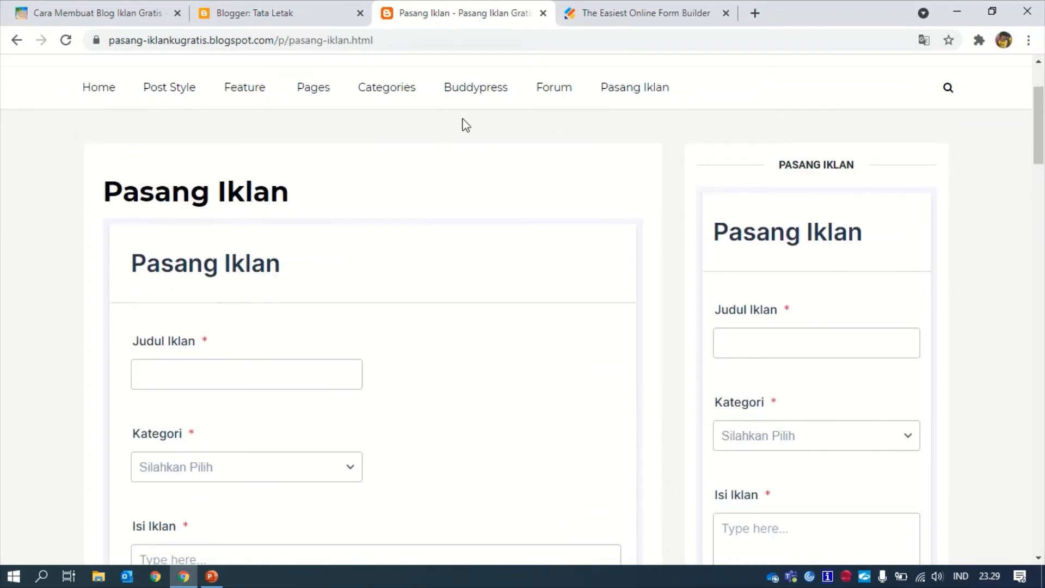
Step: Return to the blog's home page, open the published Jasa Kontraktor ad and examine its attached banner file
left_click(96, 89)
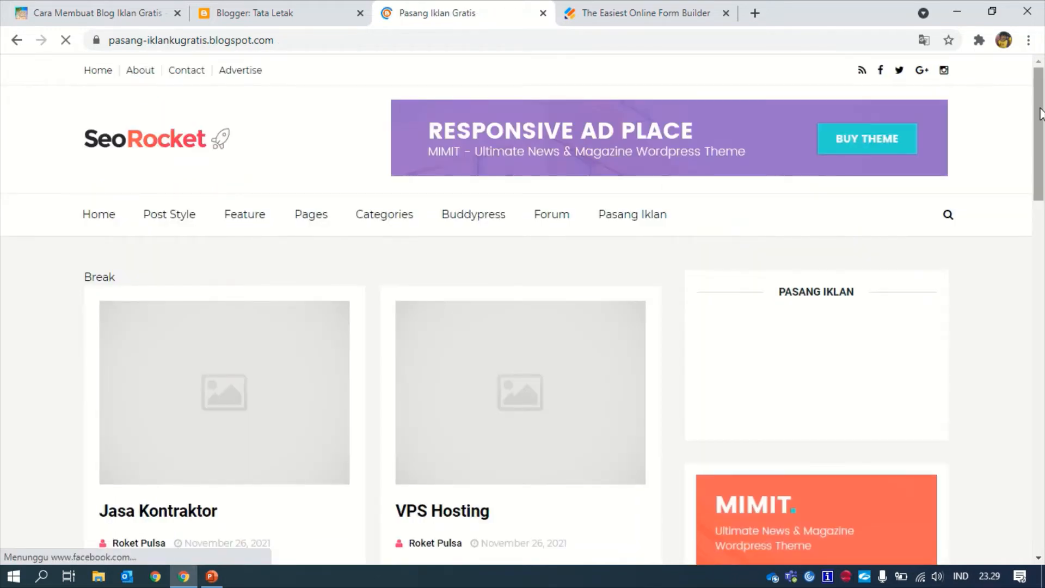
left_click_drag(1041, 113, 1044, 177)
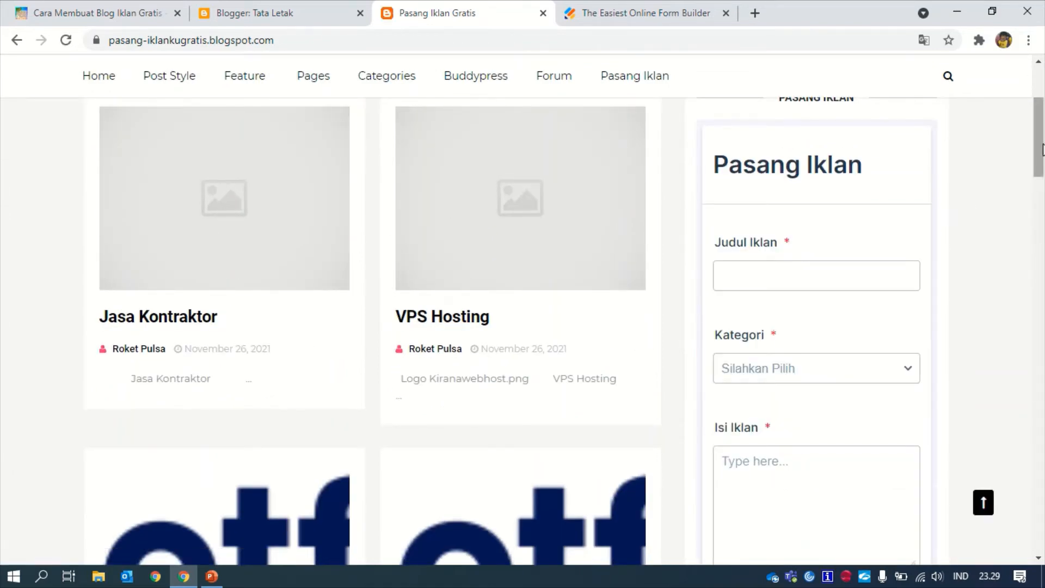
left_click_drag(1043, 150, 1041, 201)
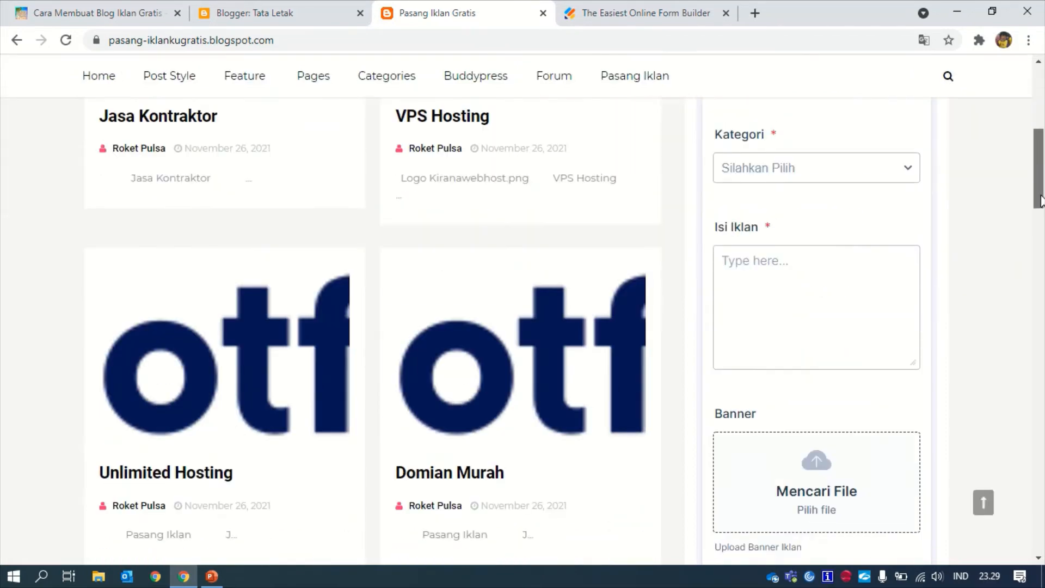
left_click(170, 119)
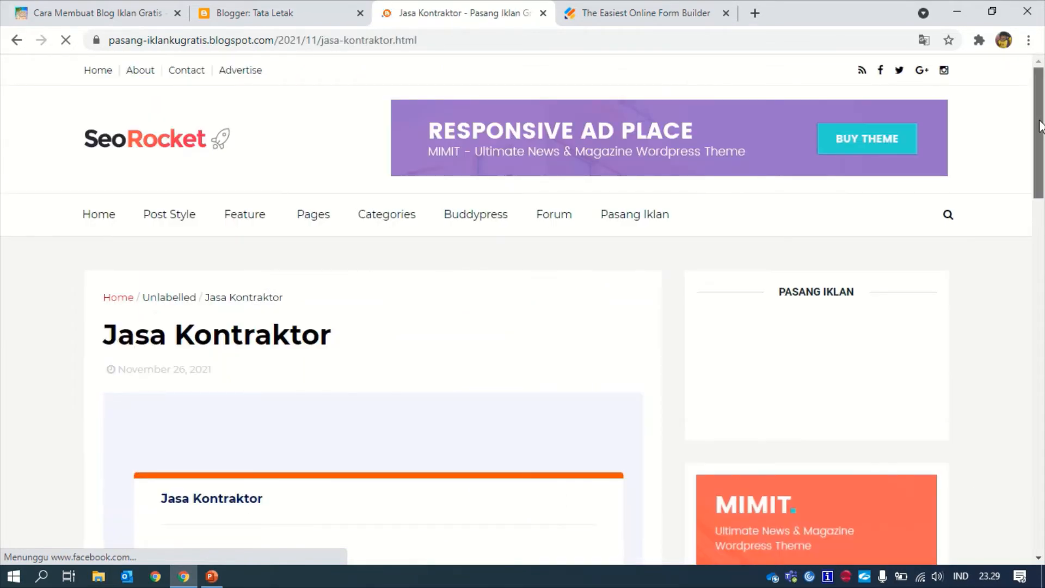
left_click_drag(1039, 112, 1039, 187)
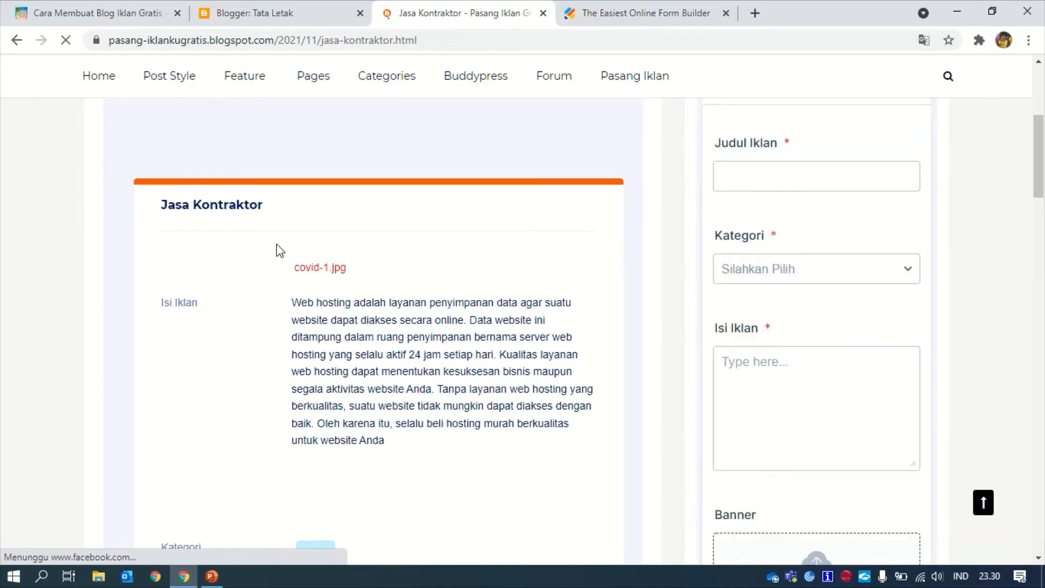
left_click_drag(276, 245, 380, 284)
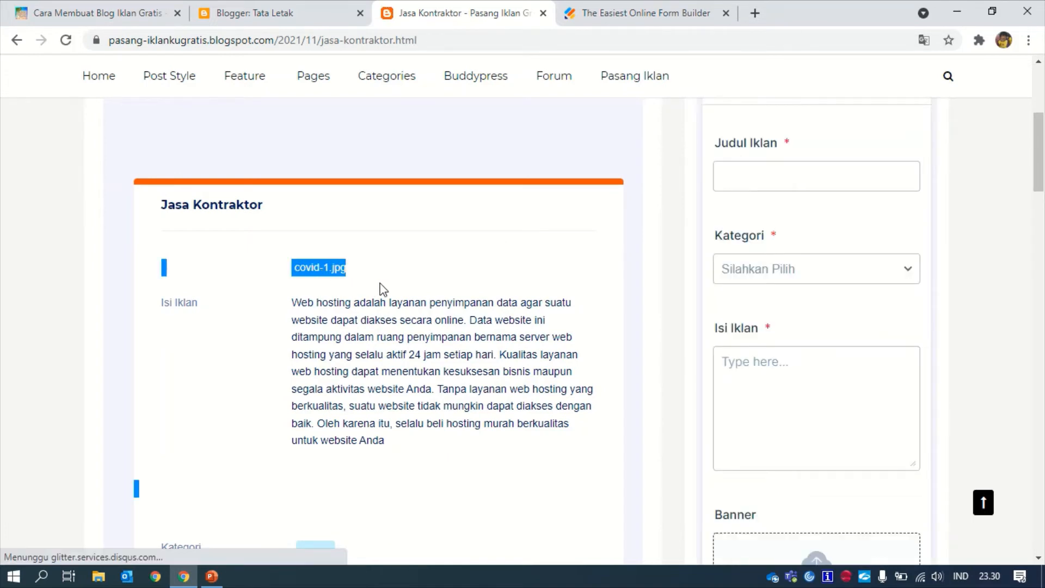
left_click(430, 217)
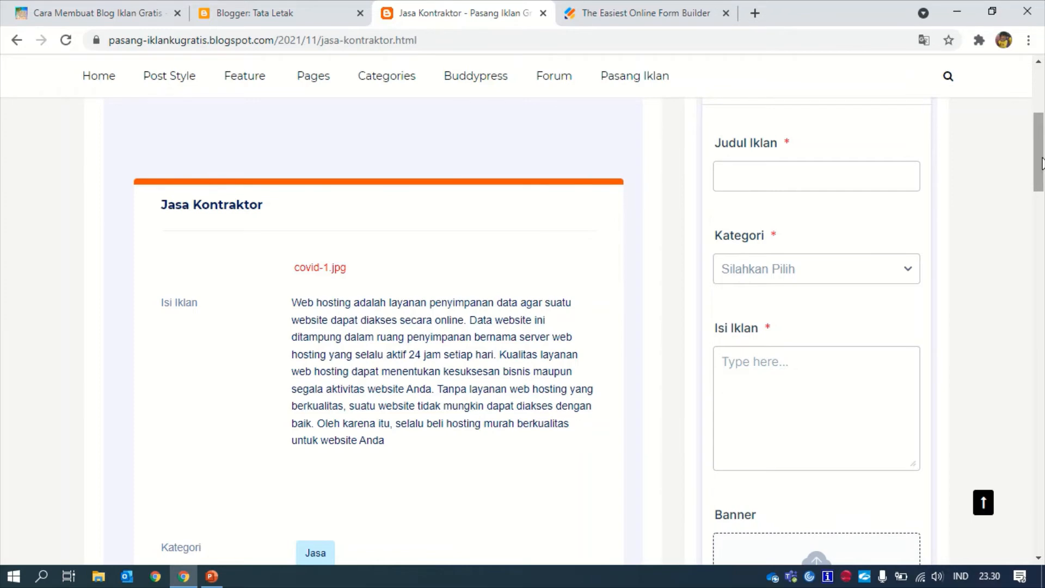
Step: Examine the Jasa Kontraktor ad's Isi Iklan text, category, advertiser contact details and website
scroll(1041, 164, "down", 2)
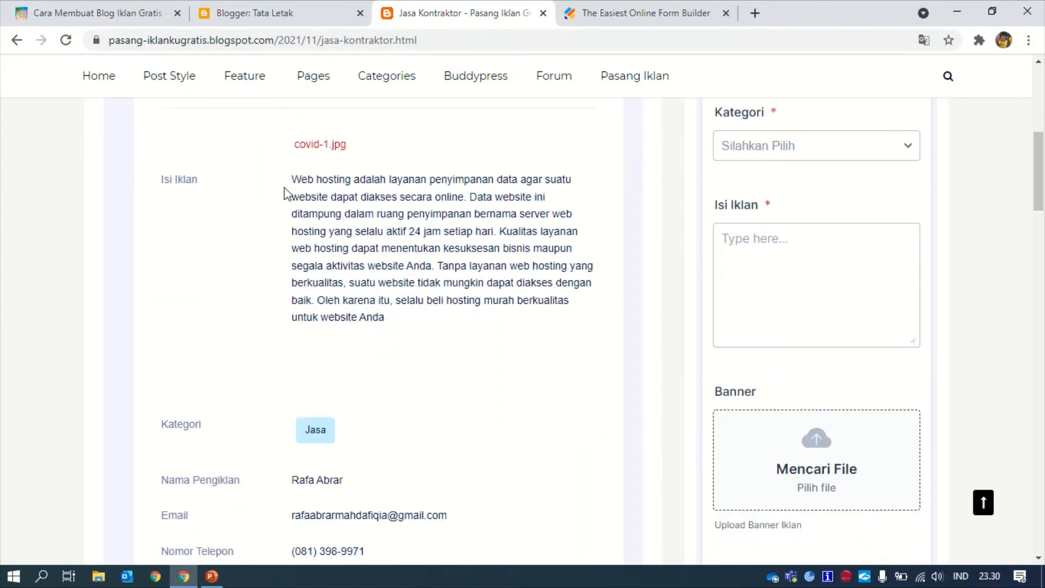
left_click_drag(292, 180, 423, 338)
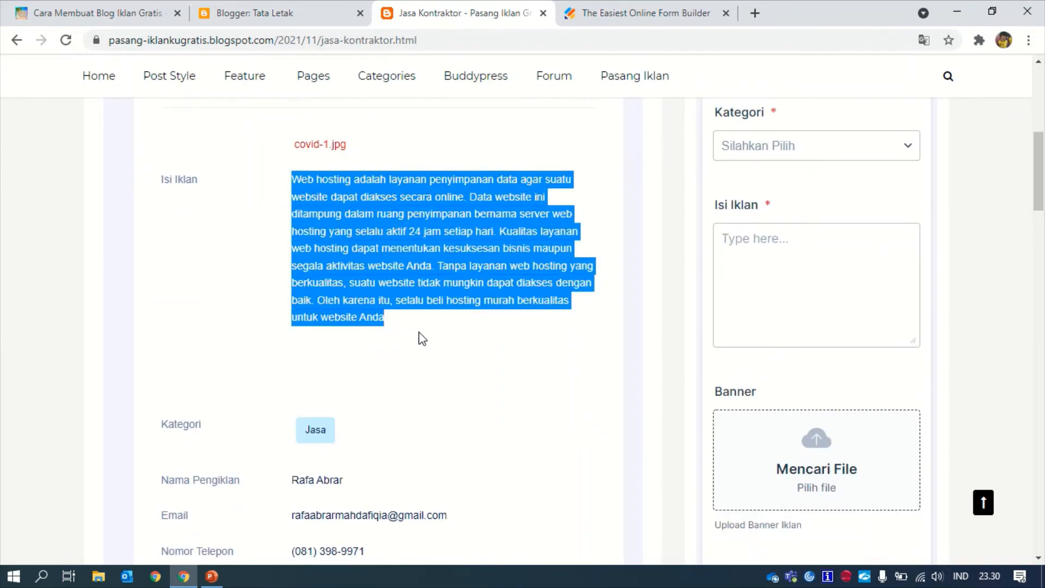
left_click(753, 247)
left_click(421, 200)
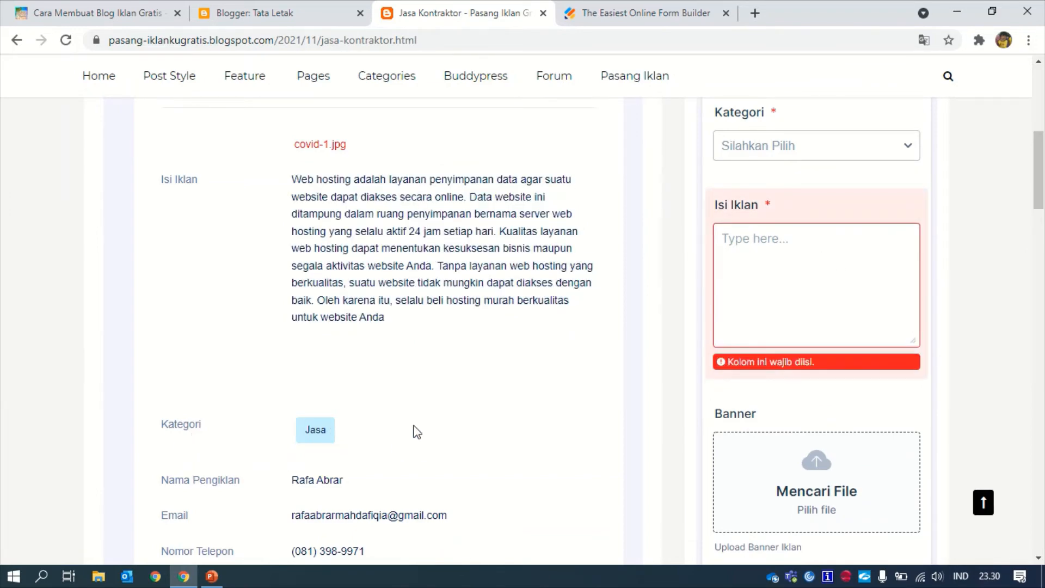
scroll(1039, 198, "down", 5)
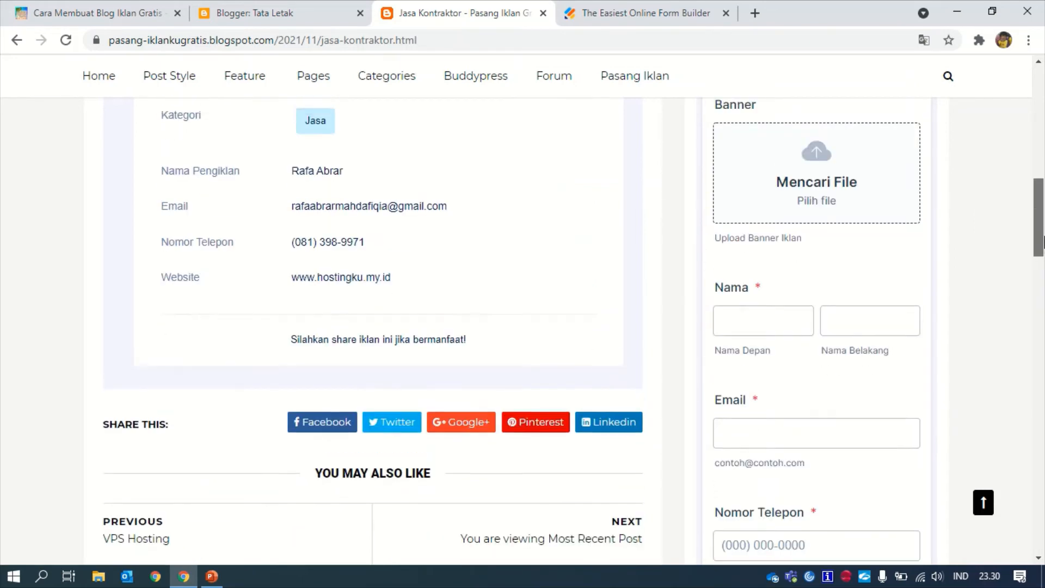
left_click_drag(168, 182, 348, 188)
left_click_drag(158, 226, 324, 269)
left_click(324, 270)
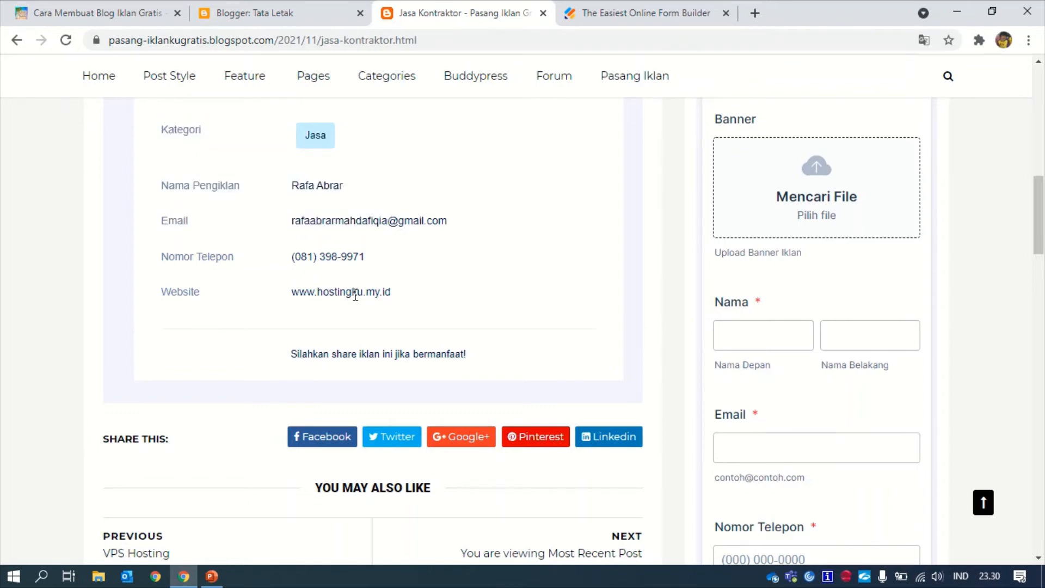
Step: Look over the Jasa Kontraktor ad page once more and return to the blog's home page
left_click_drag(1040, 253, 1043, 195)
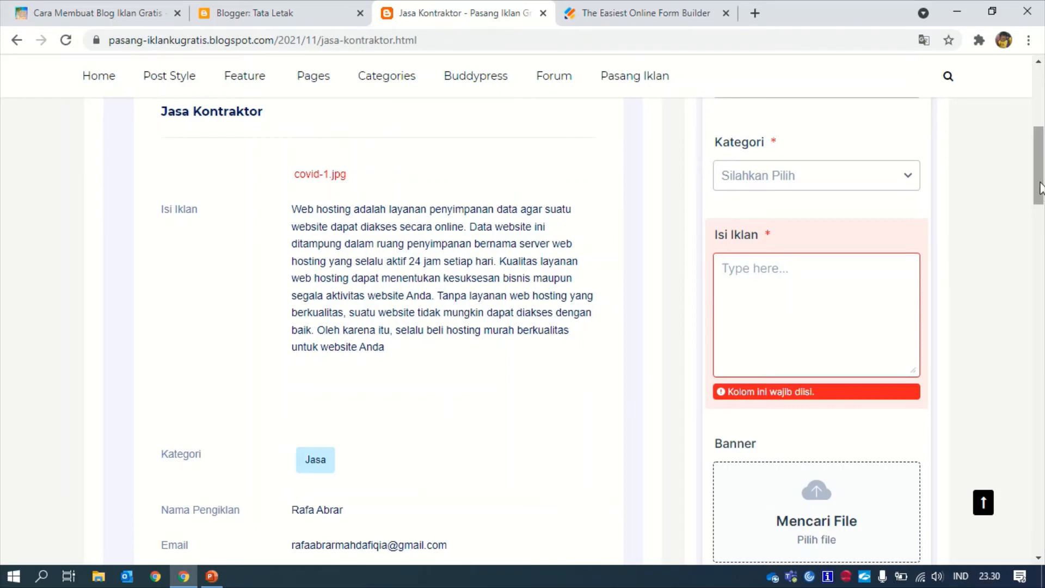
mouse_move(1041, 188)
left_mouse_down()
mouse_move(1042, 127)
mouse_move(1042, 198)
left_mouse_up()
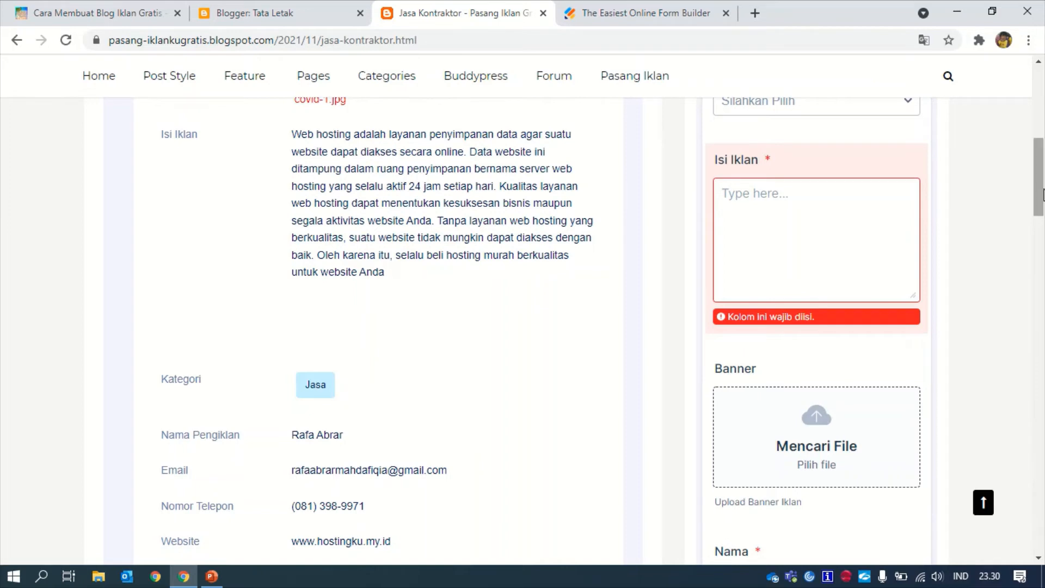
left_click_drag(1042, 193, 1043, 100)
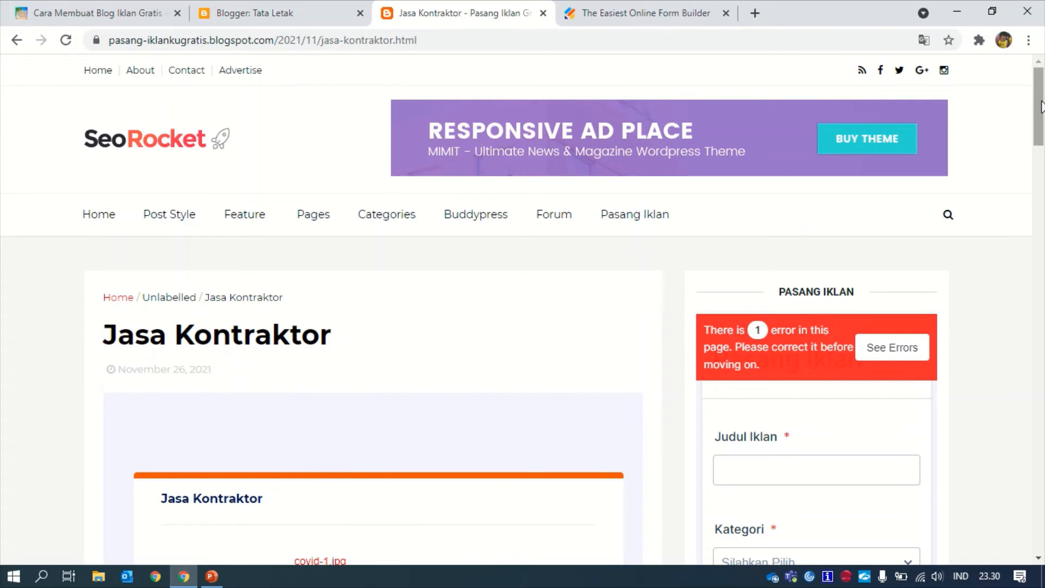
mouse_move(1042, 106)
left_mouse_down()
mouse_move(1043, 142)
mouse_move(1043, 105)
left_mouse_up()
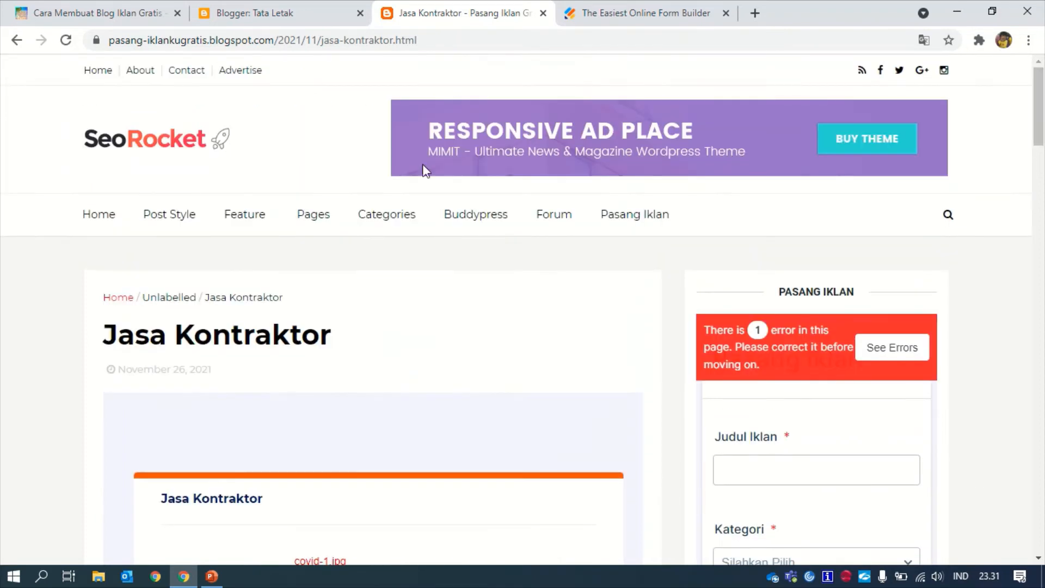
left_click(92, 218)
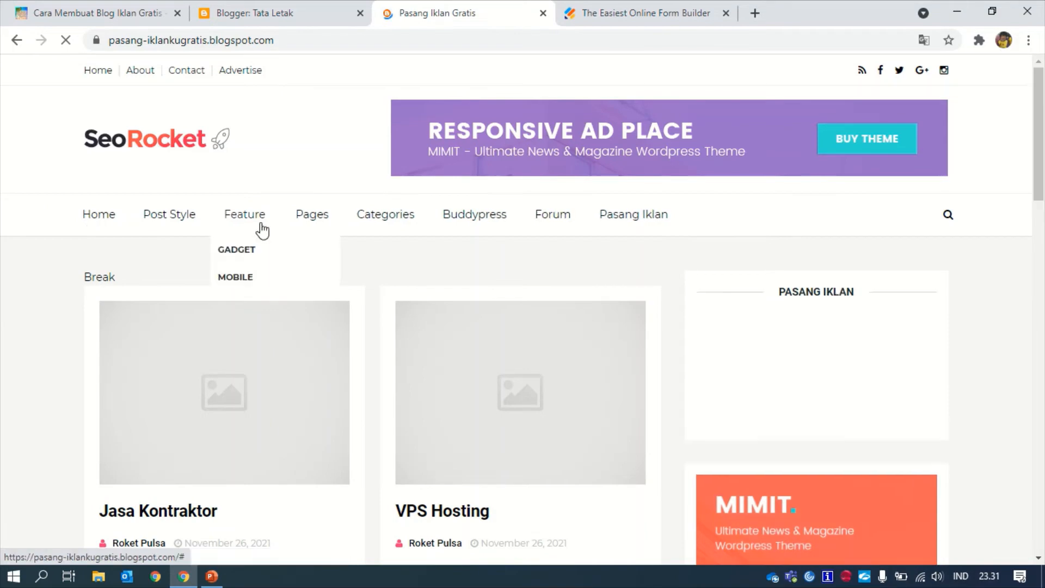
Step: Open the VPS page linked from the tutorial blog and return to the Pasang Iklan Gratis blog
left_click(97, 1)
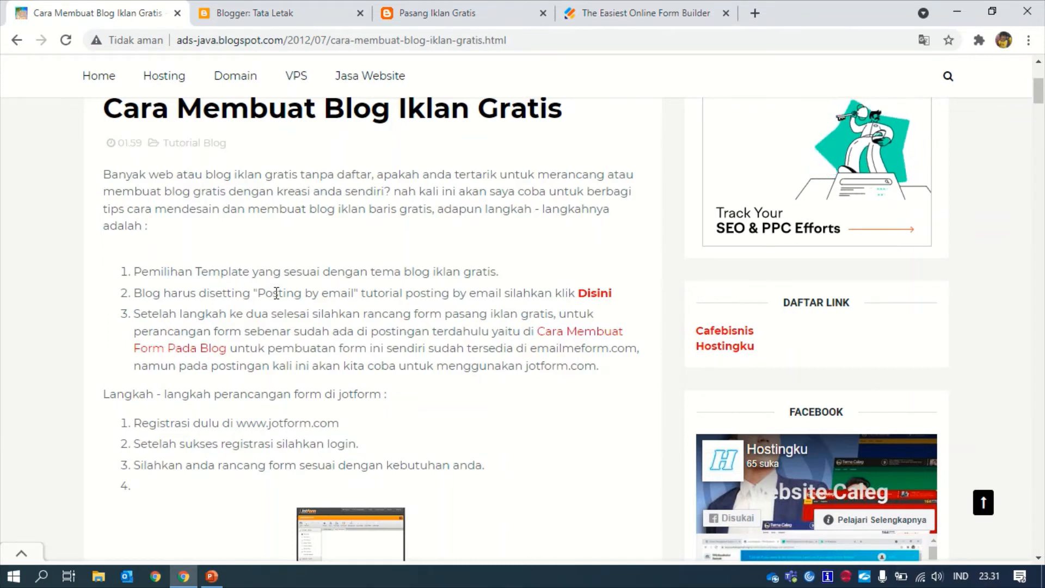
left_click(281, 77)
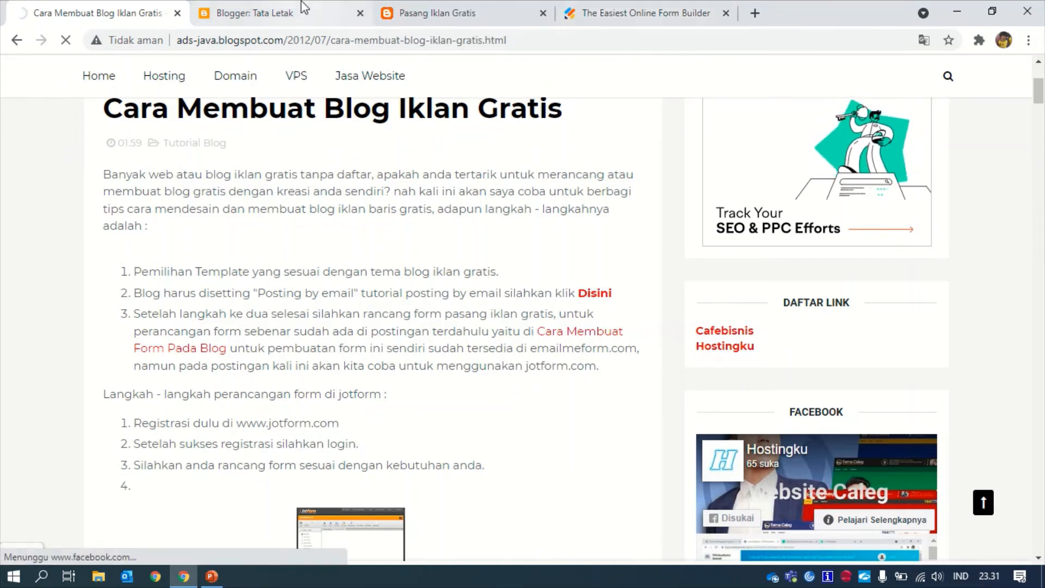
left_click(420, 18)
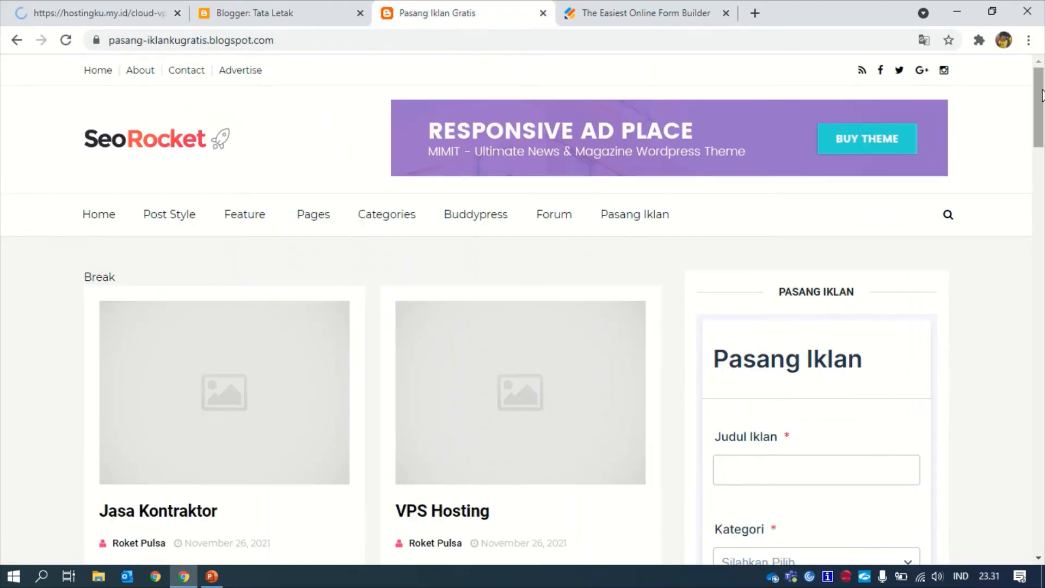
Step: In the Pasang Iklan form, enter the Judul Iklan "Demo Pasang Iklan Baris" and choose the category website
left_click_drag(1040, 90, 1042, 120)
left_click(787, 309)
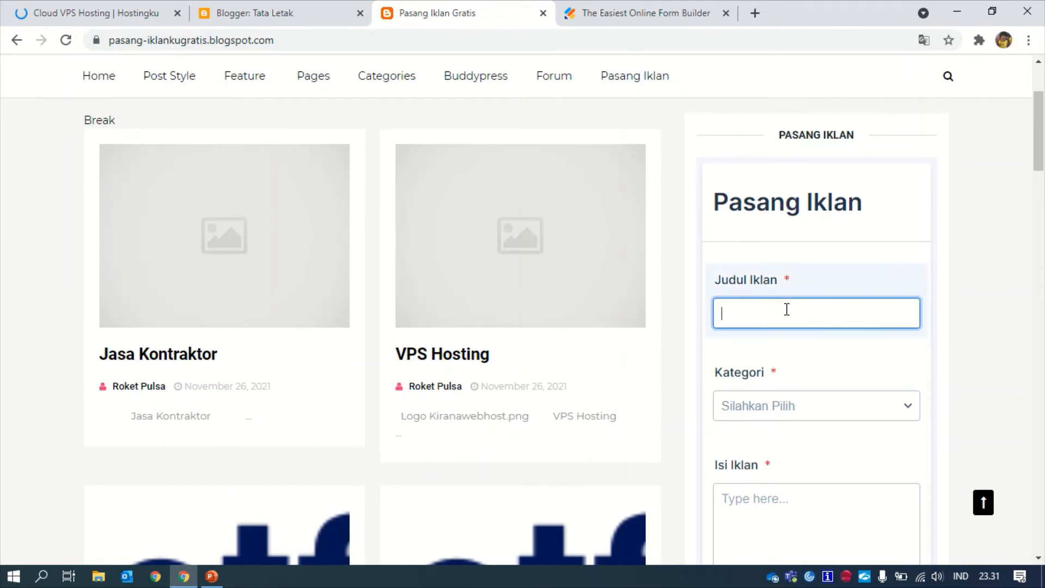
type("Demo Pasang Iklan")
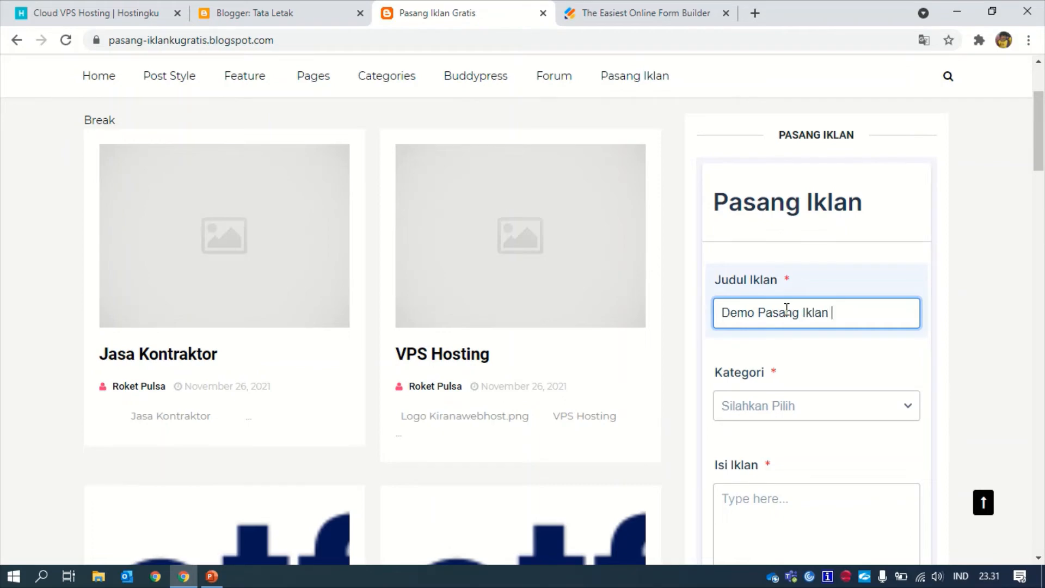
type(" V")
key("BackSpace")
type("Baris")
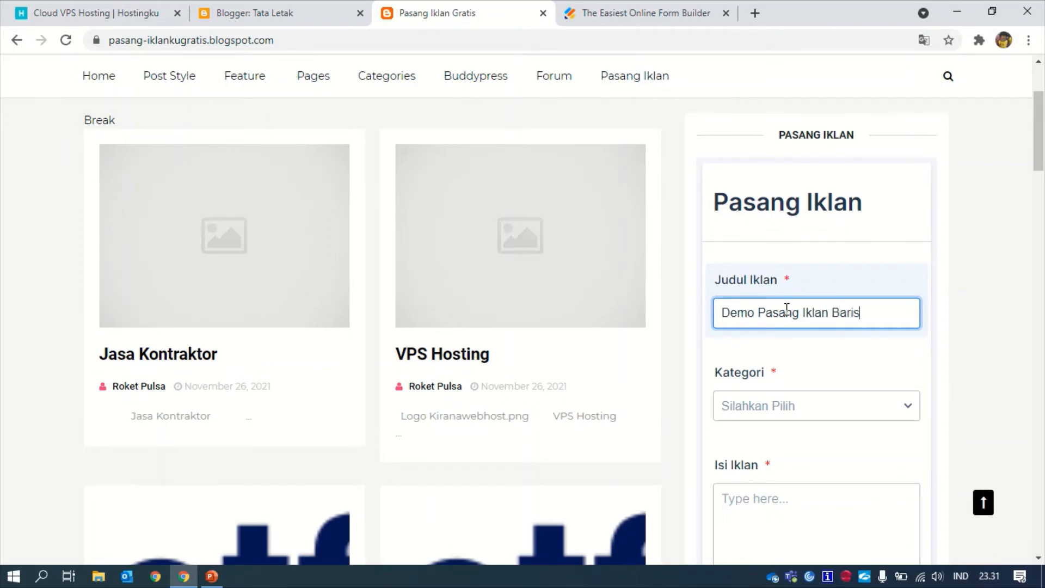
left_click(784, 407)
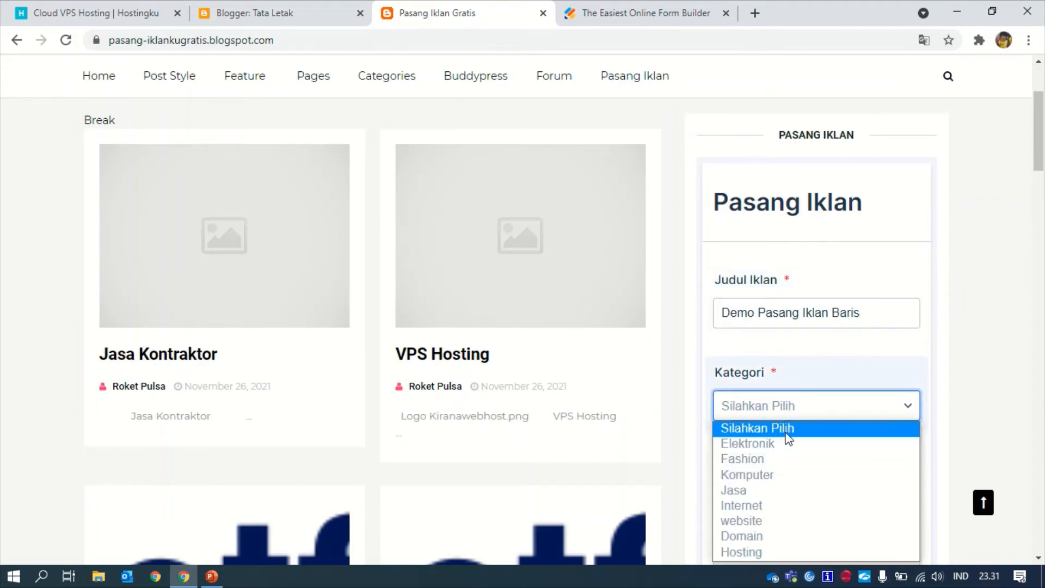
left_click(733, 523)
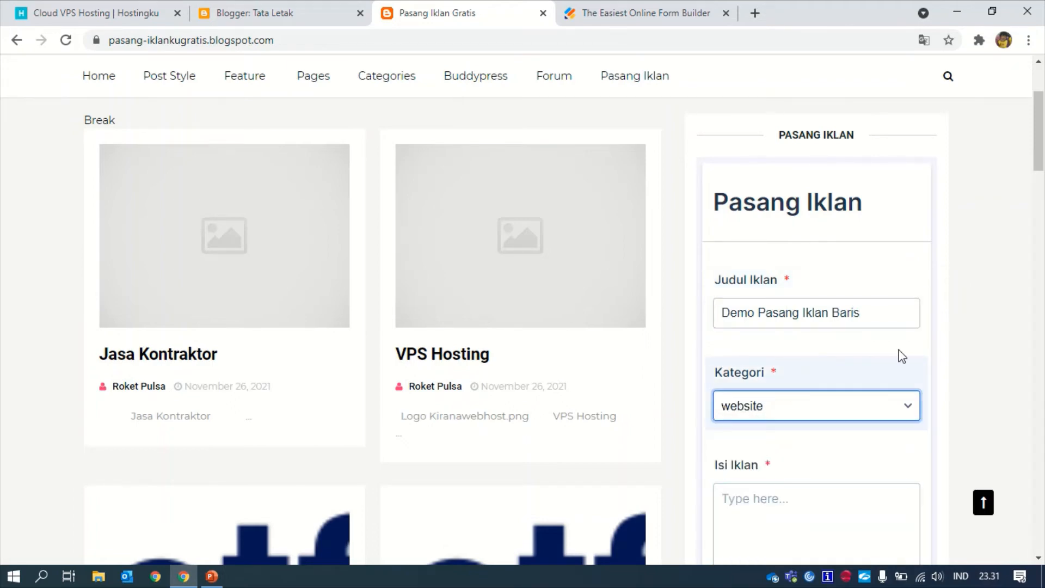
Step: Fill in Isi Iklan with "Jasa Pembuatan website murah se Indonesia." followed by a line of dots
left_click_drag(1042, 157, 1007, 218)
left_click(752, 232)
left_click(752, 232)
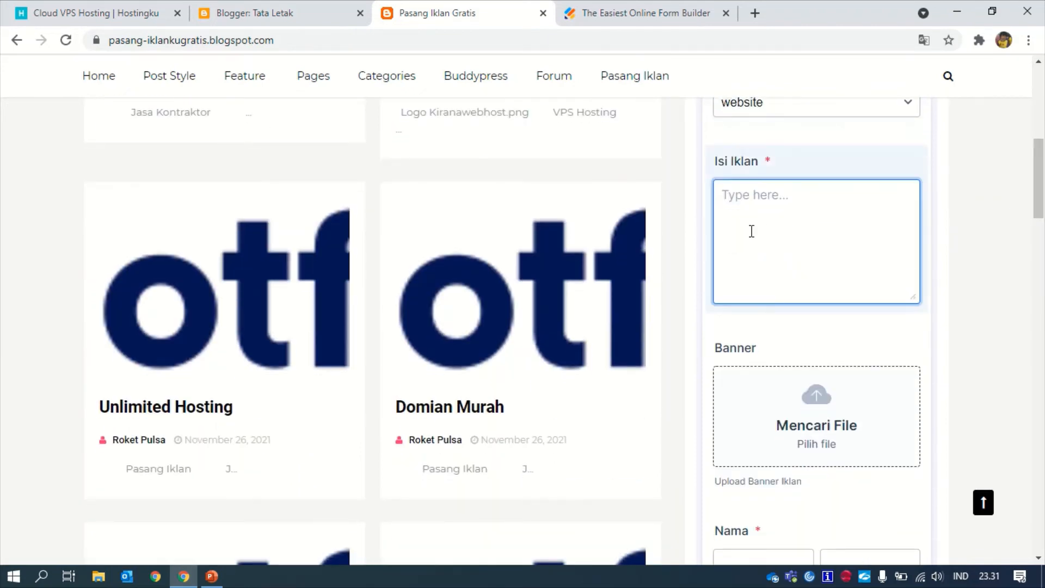
type("Jasa Pembuatan websi")
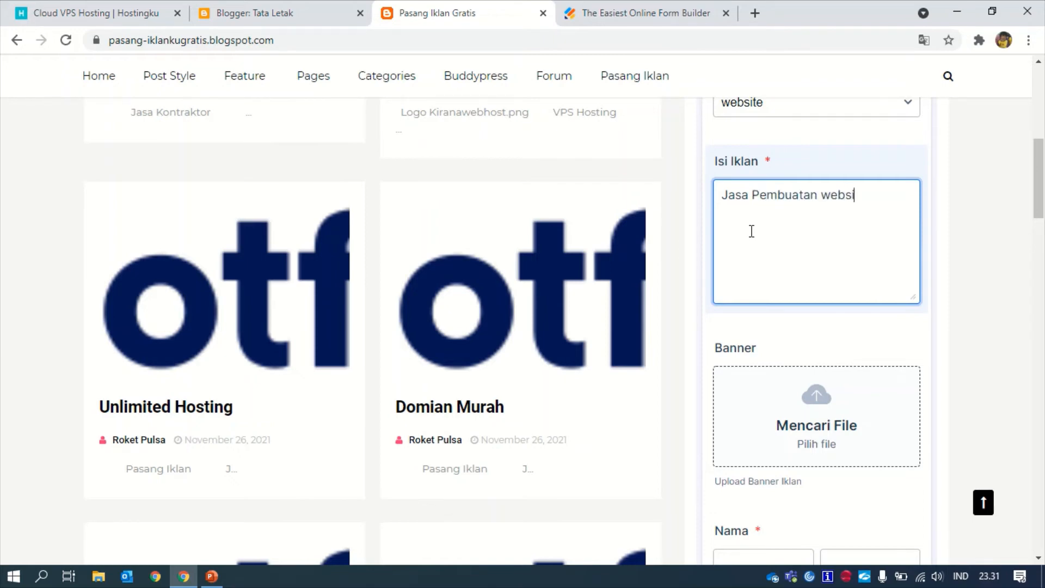
type("te murah se Indonesia.")
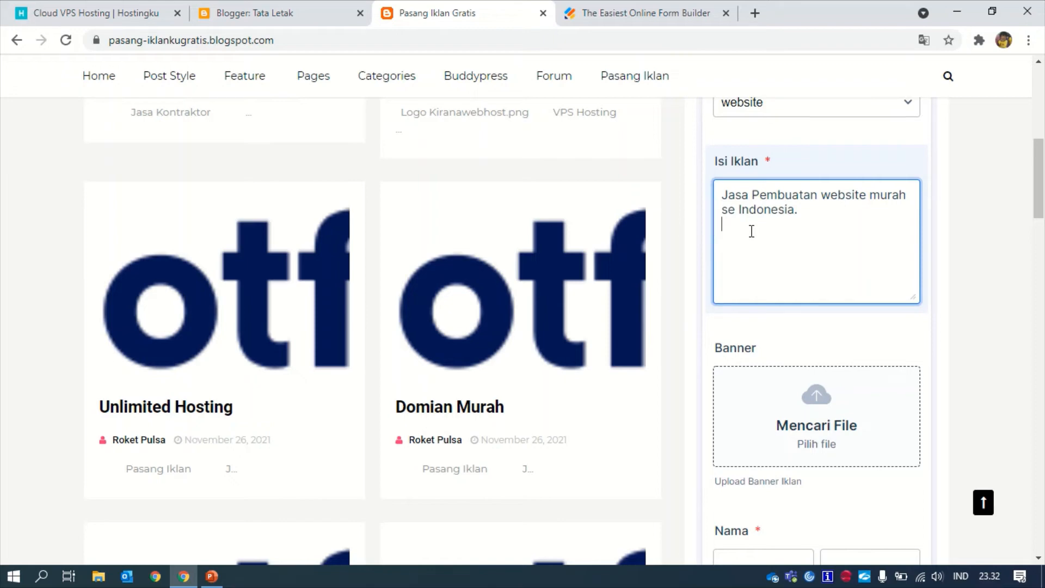
type("Bla")
key("BackSpace")
key("BackSpace")
key("BackSpace")
key("BackSpace")
type("...")
Step: Upload the Logo Kiranawebhost (1).png image from Downloads as the ad's banner
left_click(819, 406)
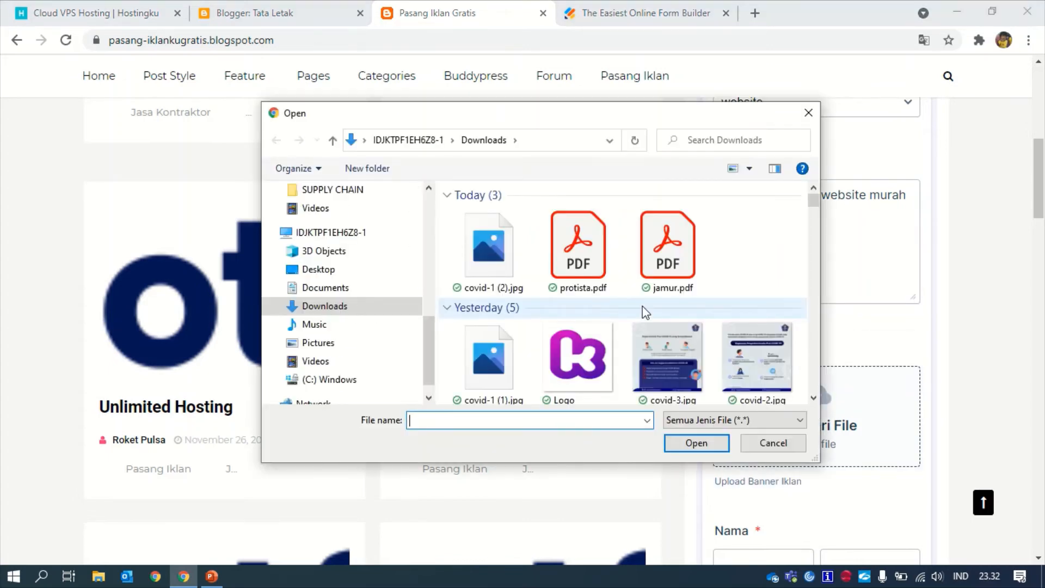
left_click(570, 355)
left_click(697, 443)
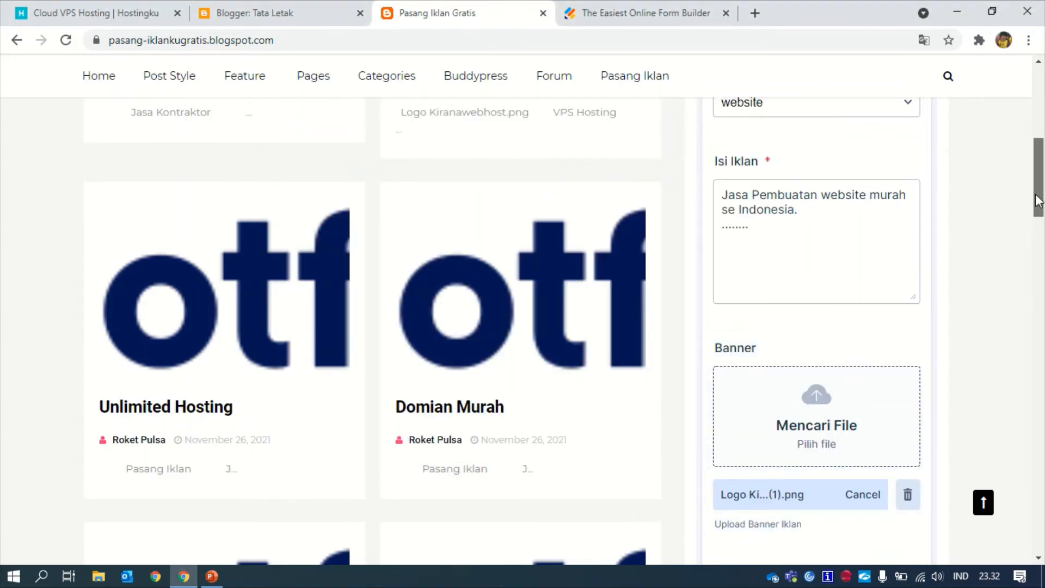
Step: Fill in the advertiser's first and last name, e-mail address and phone number from the saved autofill entries
scroll(1037, 200, "down", 4)
left_click(747, 377)
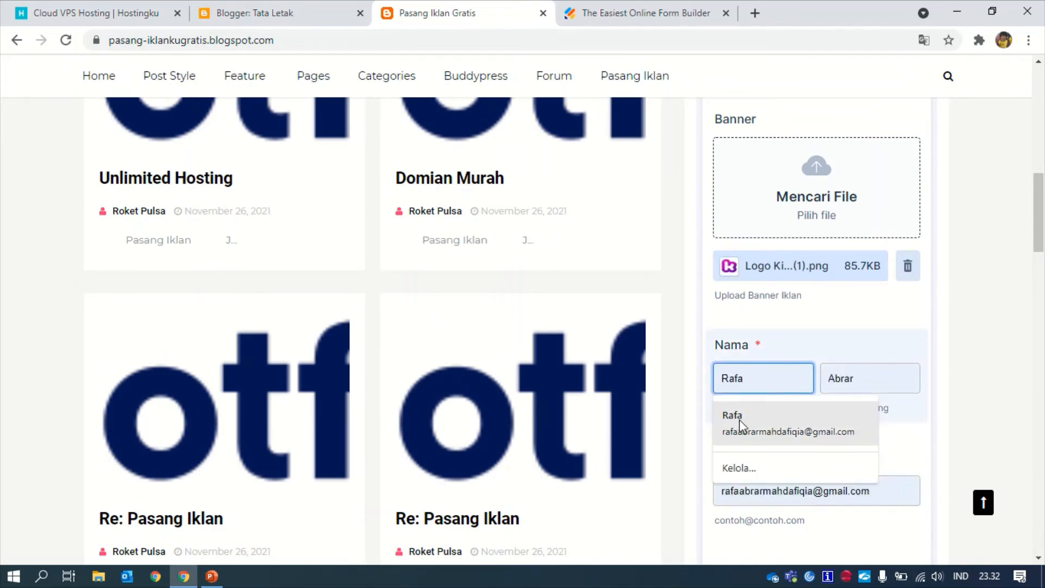
left_click(741, 419)
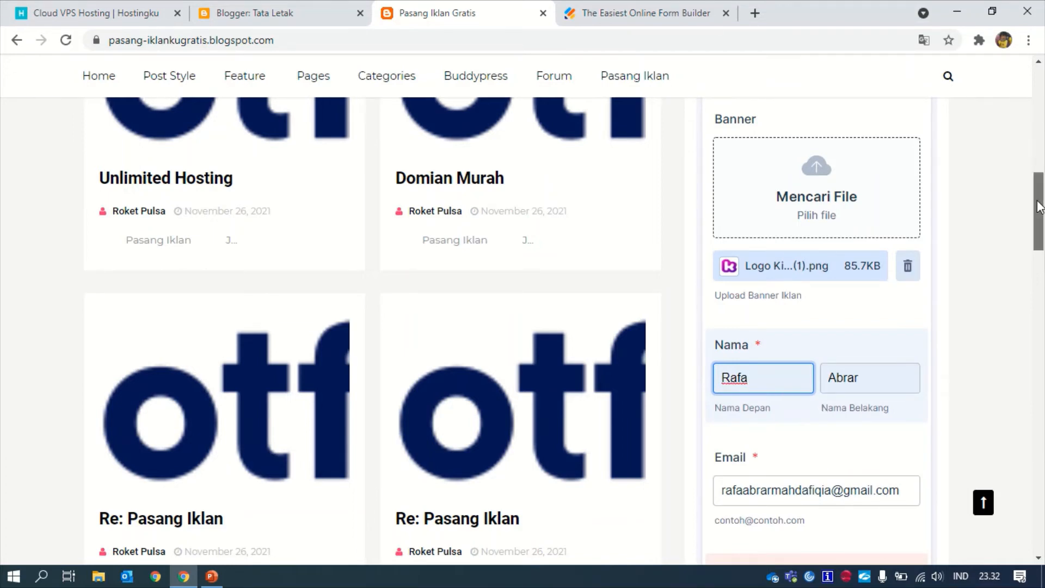
left_click_drag(1040, 207, 1042, 239)
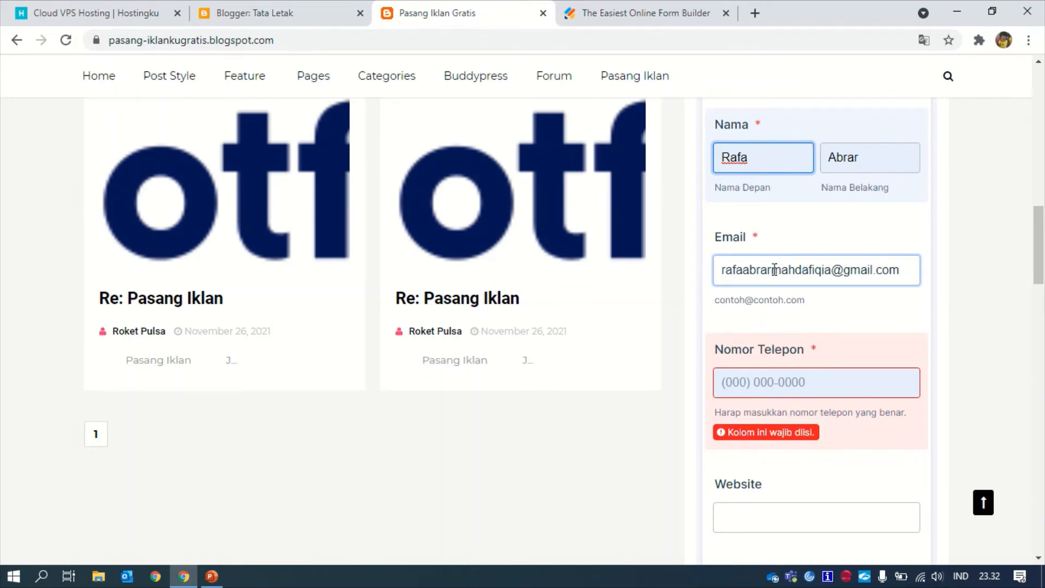
left_click(763, 385)
left_click(738, 388)
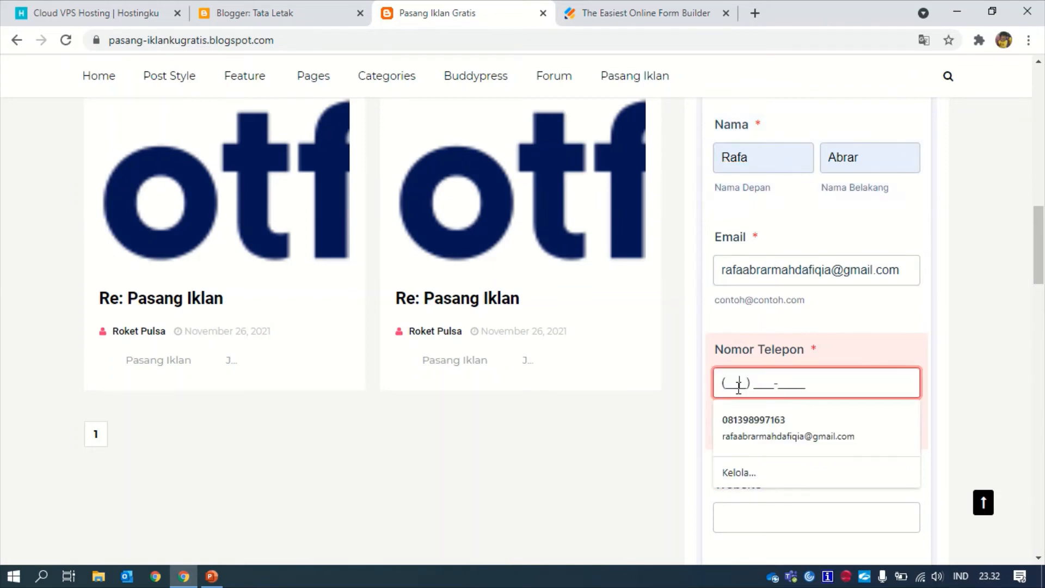
left_click(746, 424)
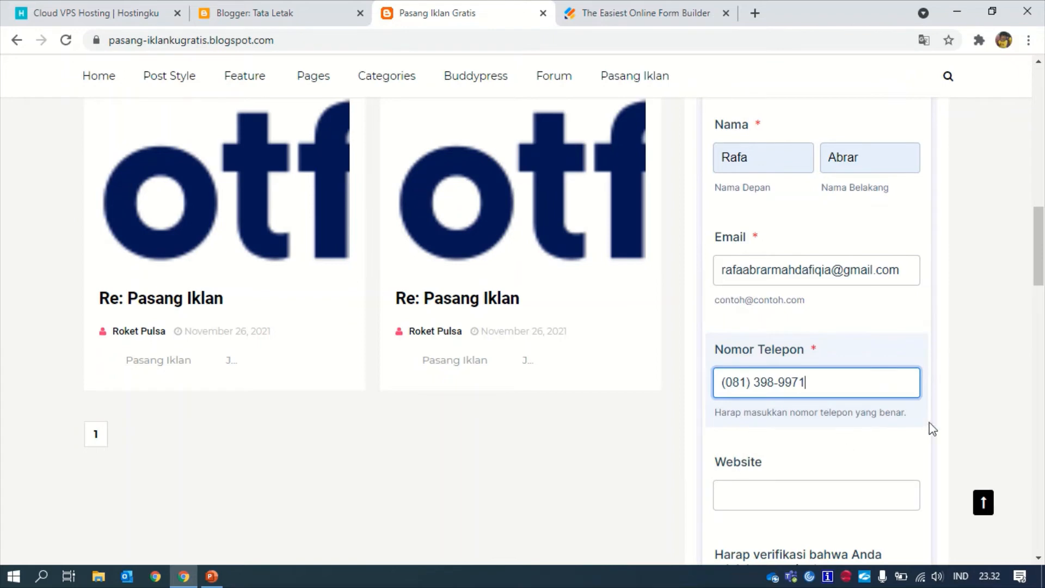
left_click(775, 499)
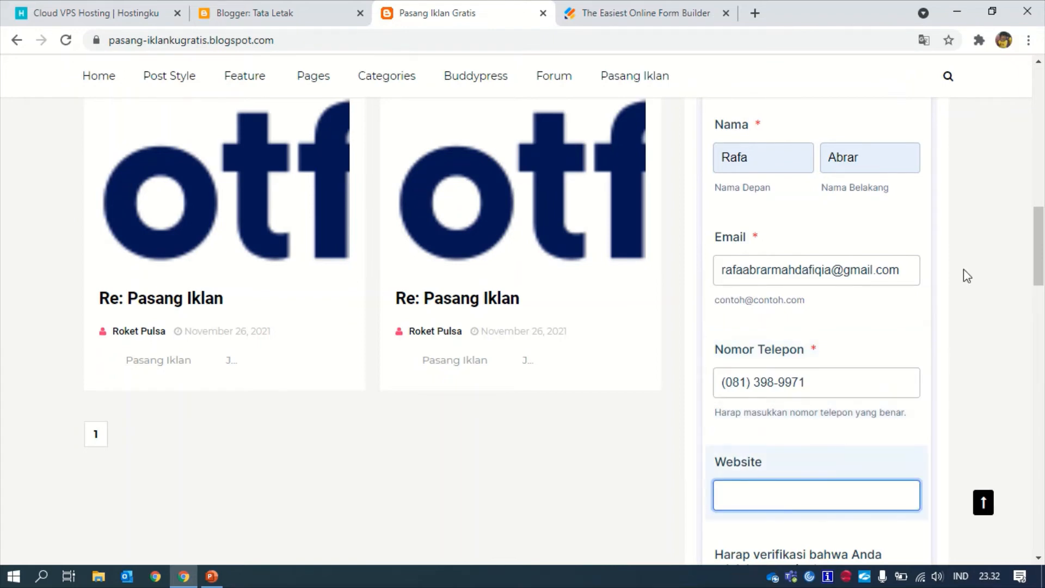
scroll(1036, 244, "down", 2)
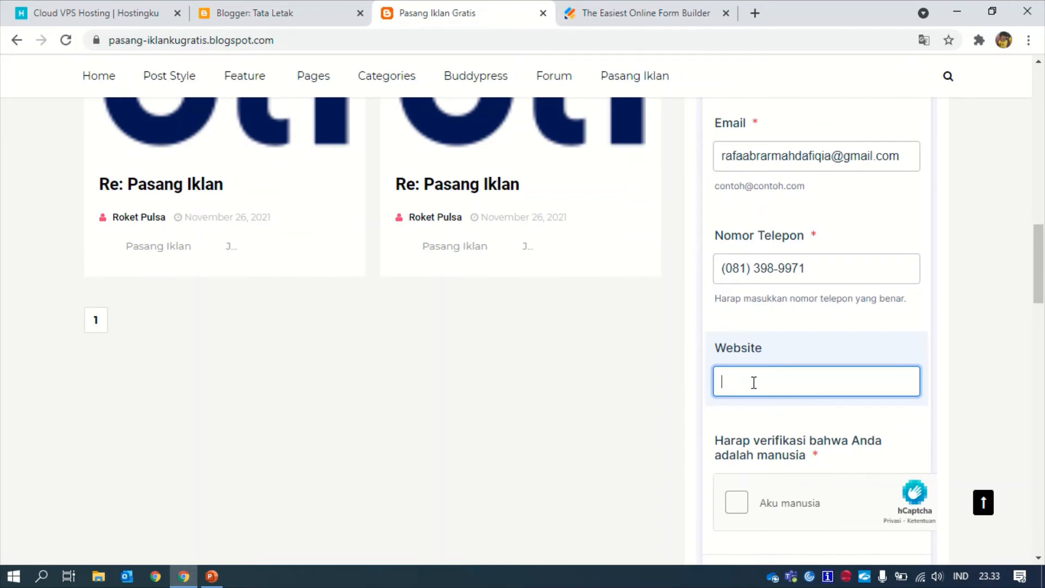
type("www.hostingku.my.id")
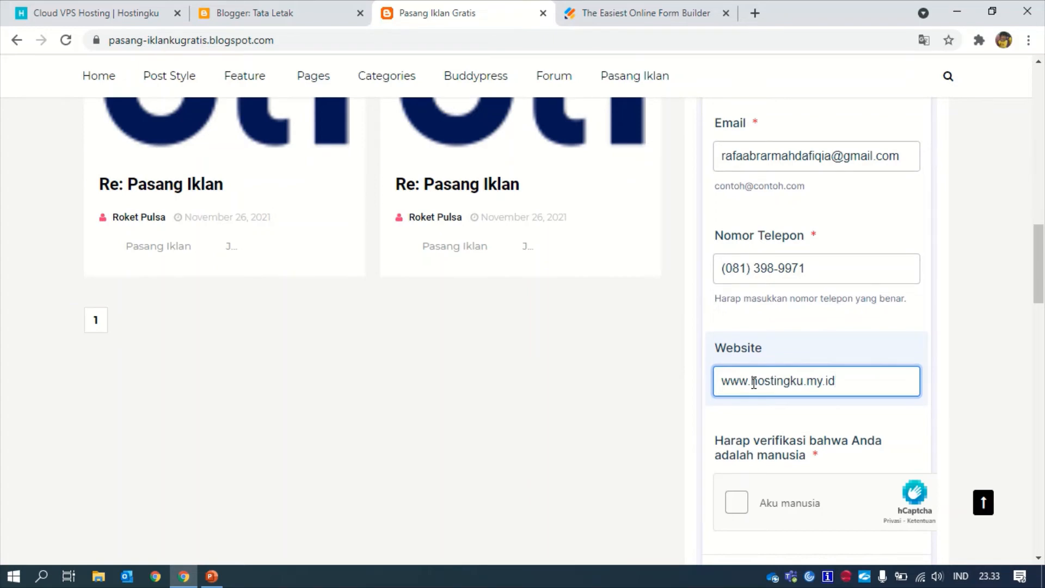
Step: Complete the hCaptcha human verification and submit the ad form
left_click_drag(1038, 275, 1041, 307)
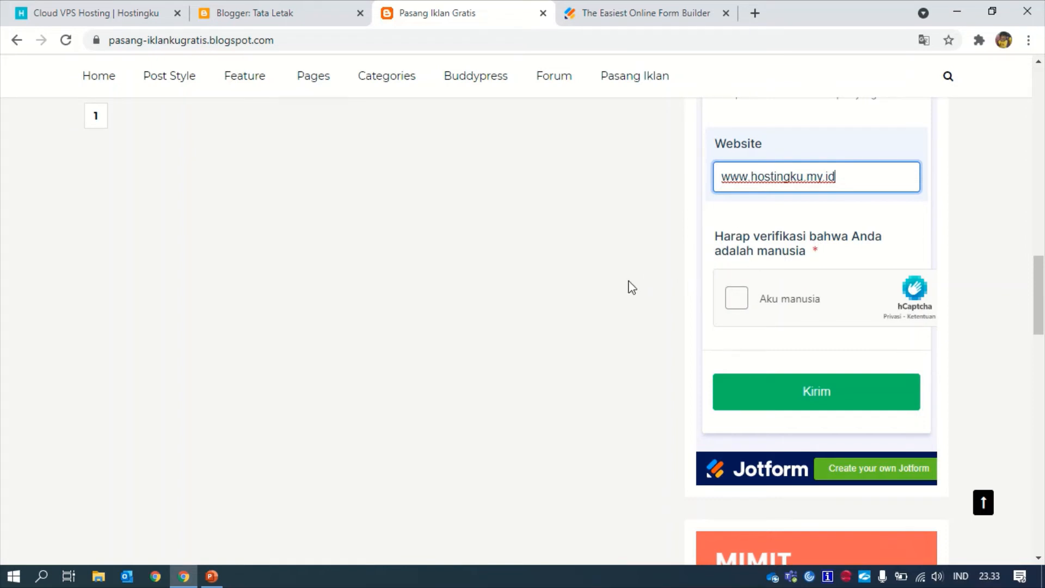
left_click(736, 301)
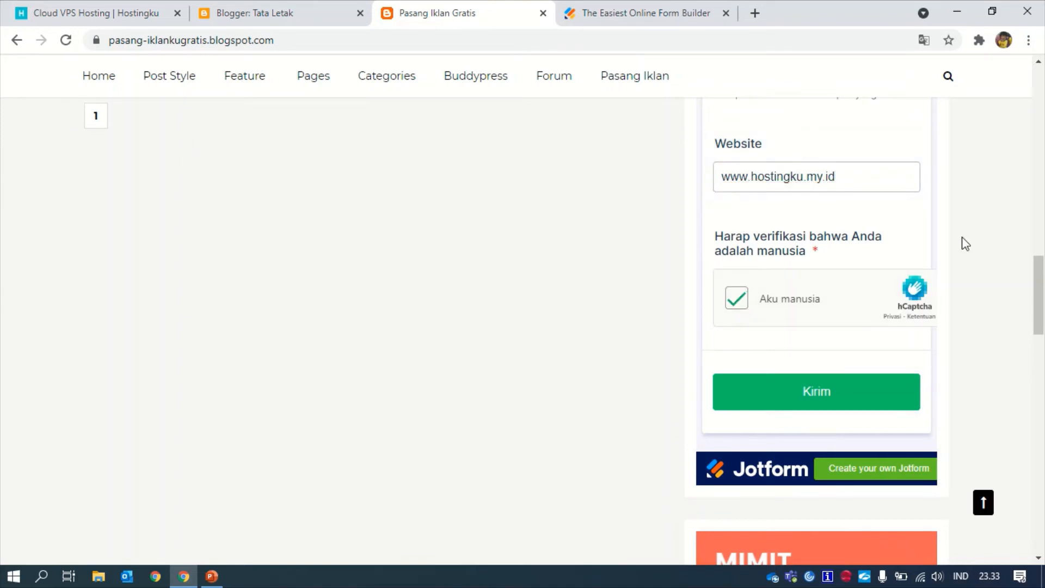
left_click_drag(1041, 267, 1042, 294)
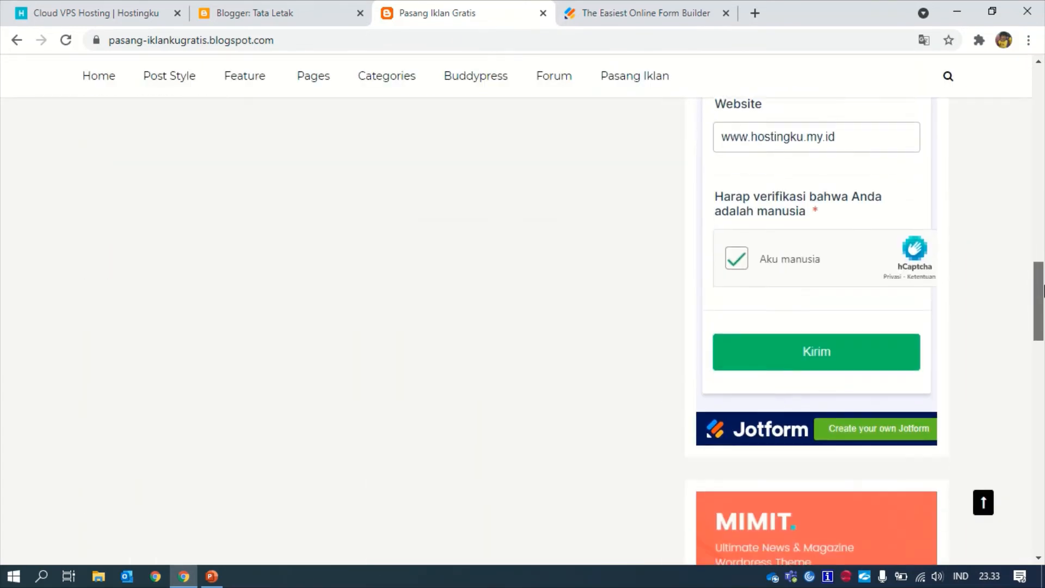
left_click(800, 362)
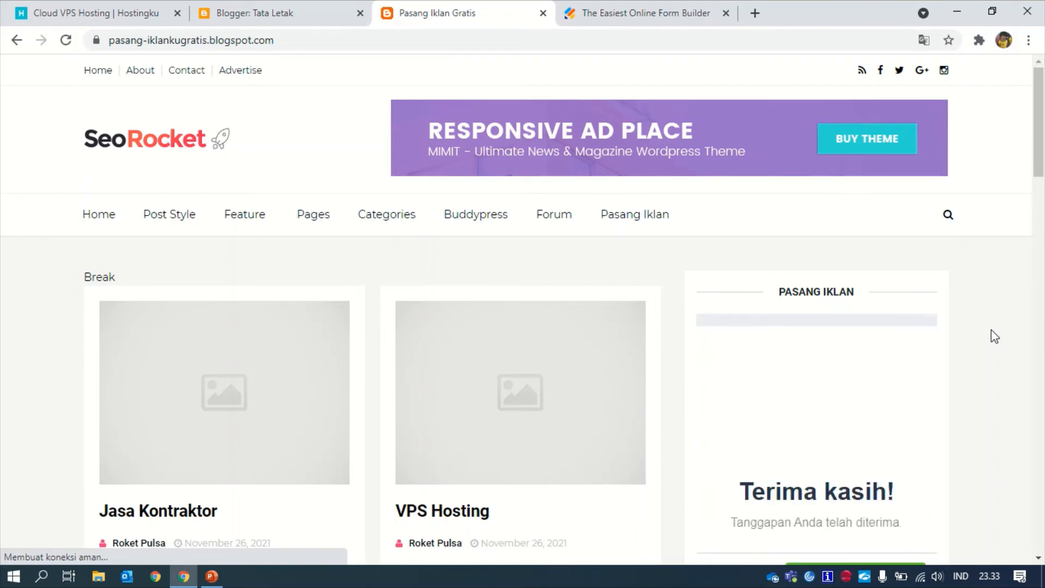
Step: Examine the thank-you message that replaces the submitted ad form and return to the head of the page
scroll(1042, 157, "down", 4)
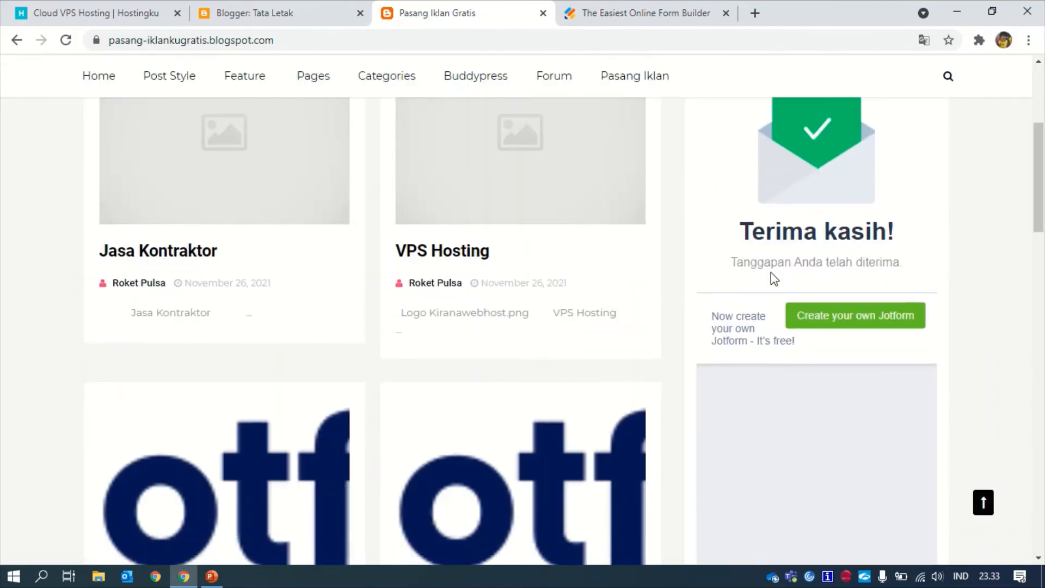
left_click_drag(735, 263, 827, 261)
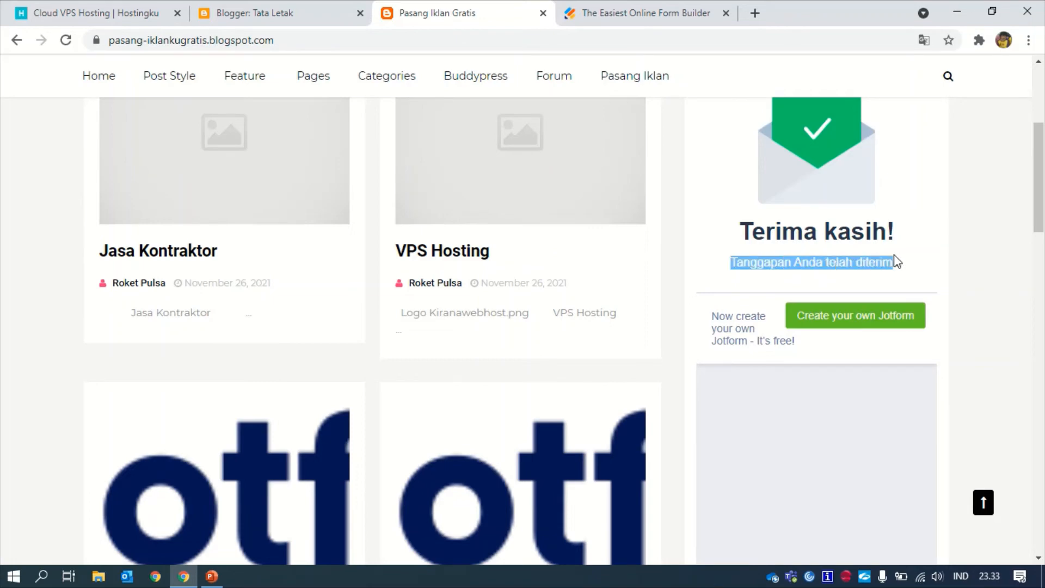
left_click(833, 257)
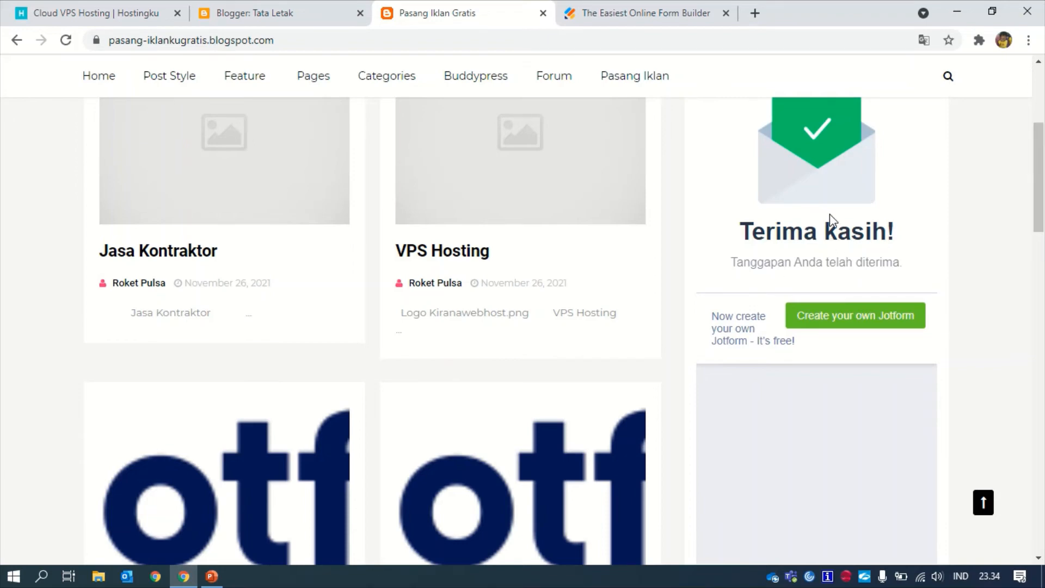
left_click_drag(1041, 196, 1041, 149)
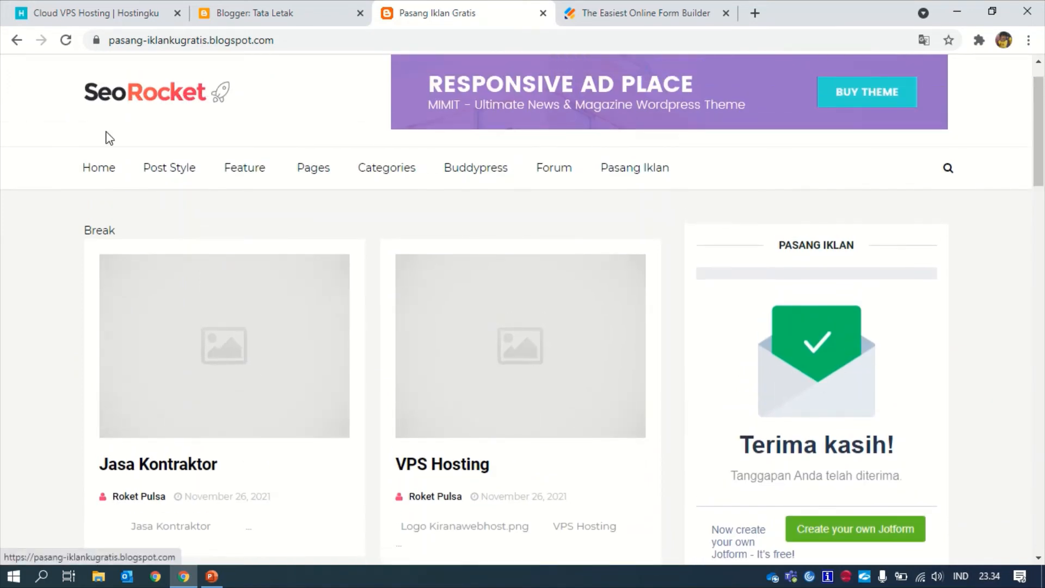
Step: Reload the blog's home page and look over the list of published ads
left_click(66, 40)
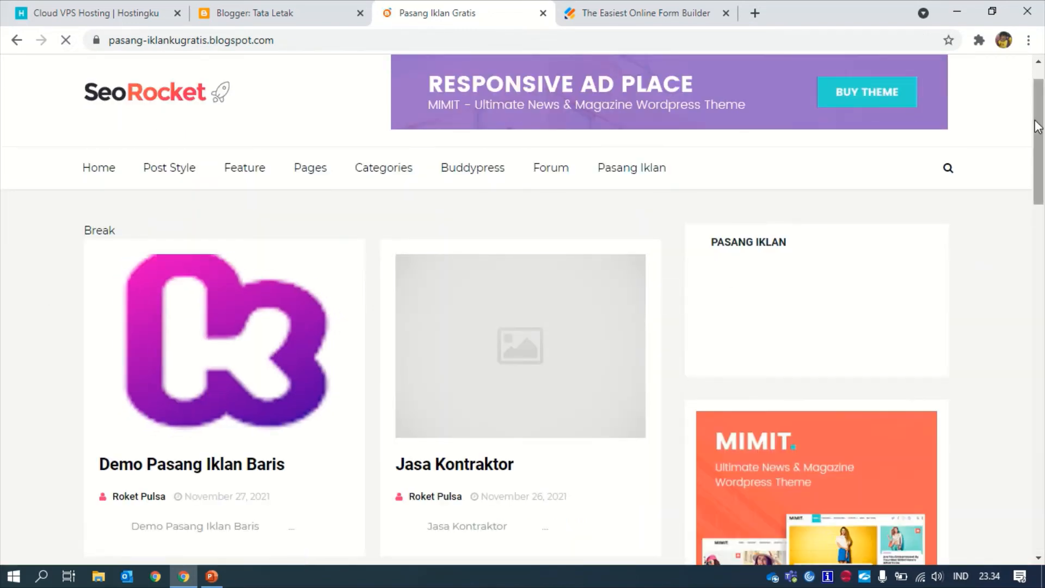
scroll(1039, 143, "down", 3)
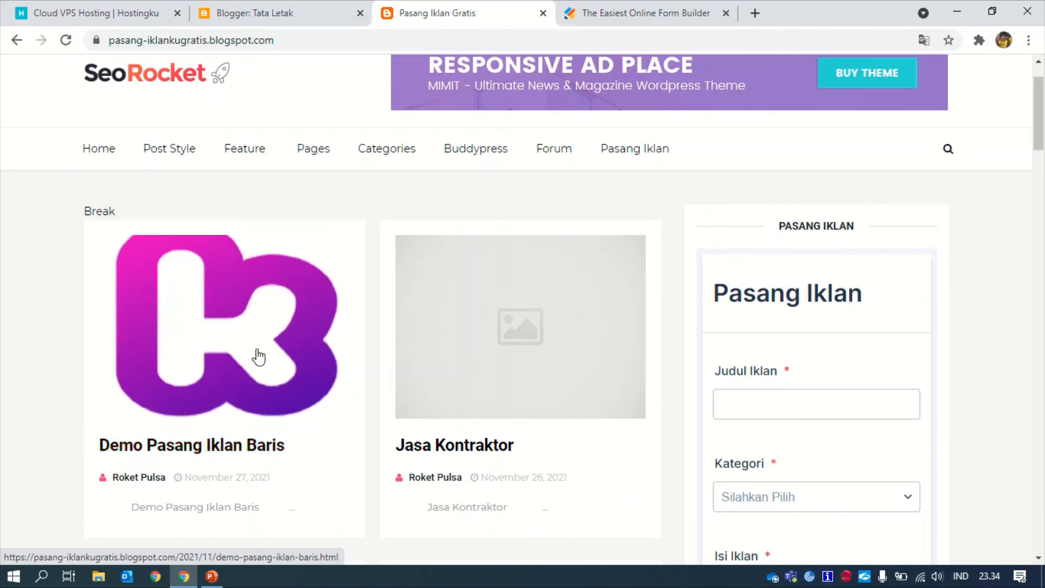
scroll(1043, 144, "down", 3)
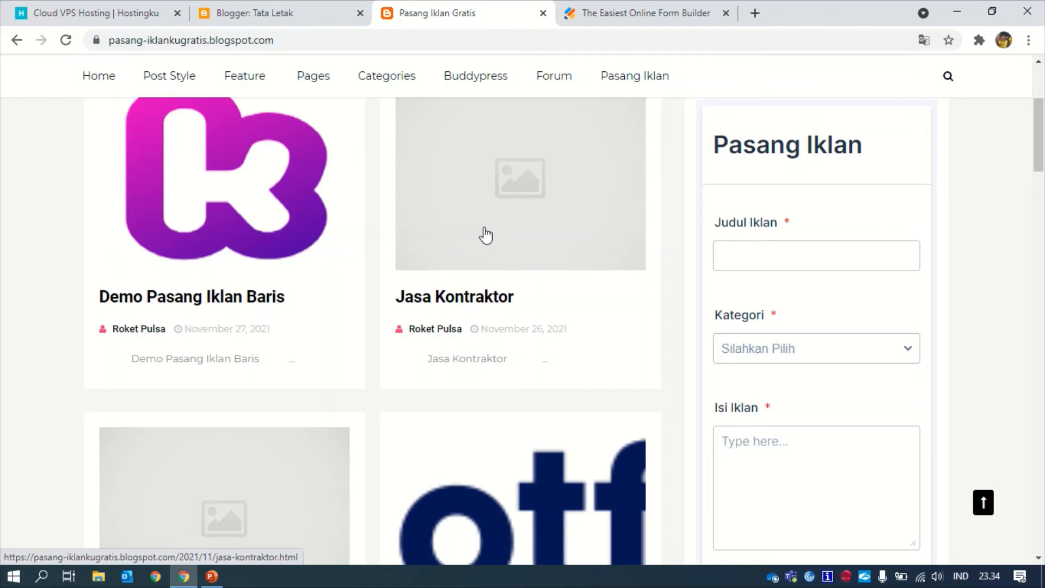
Step: Open the Demo Pasang Iklan Baris ad and examine its banner, ad text, category and advertiser details
left_click(225, 308)
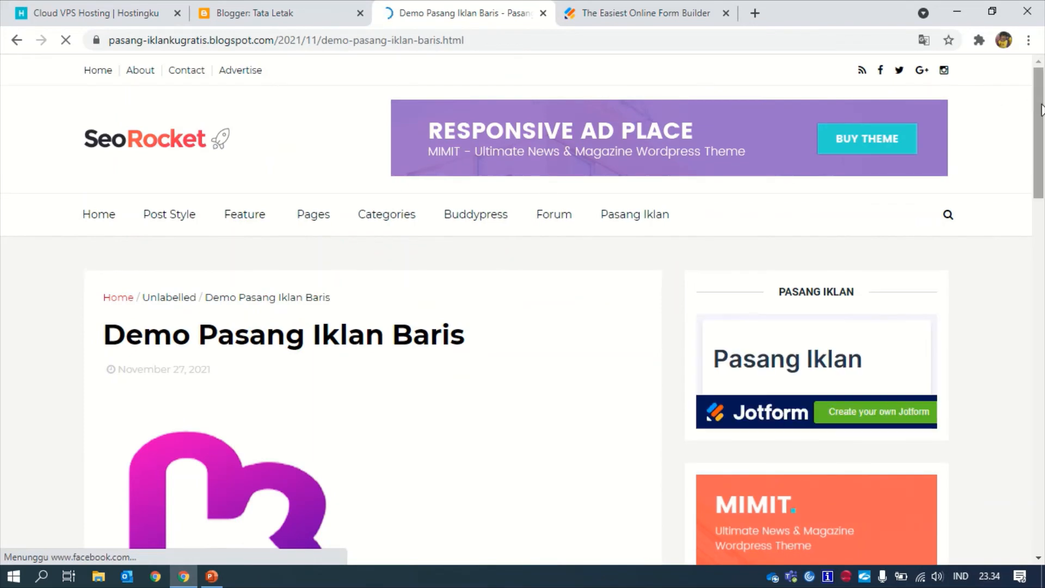
left_click_drag(1041, 109, 1040, 149)
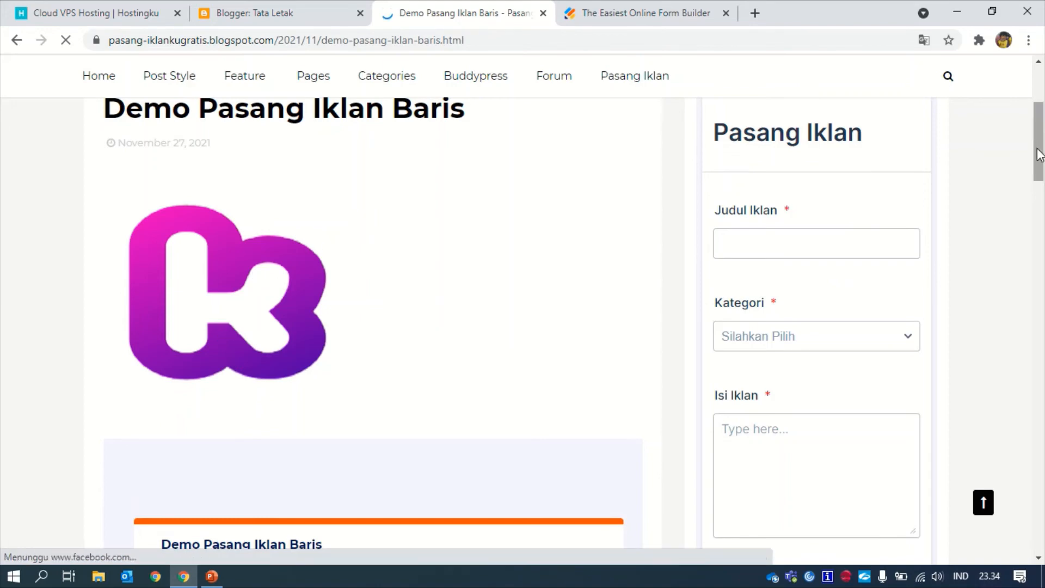
left_click_drag(1039, 154, 1040, 201)
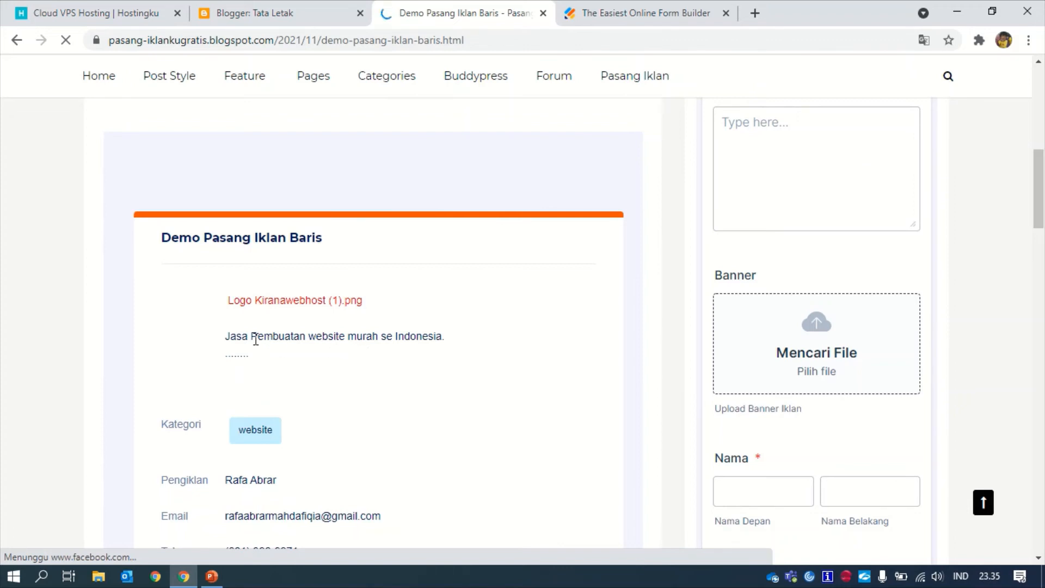
Step: Examine the ad's text, category and advertiser contact details, and return to the head of the page
left_click_drag(228, 339, 349, 361)
left_click(349, 360)
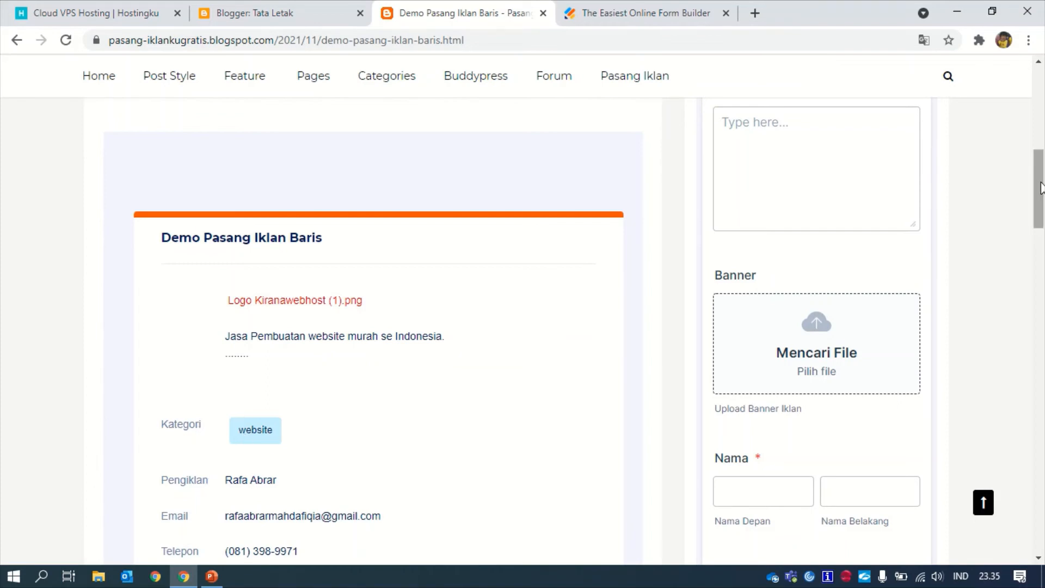
scroll(1041, 188, "down", 3)
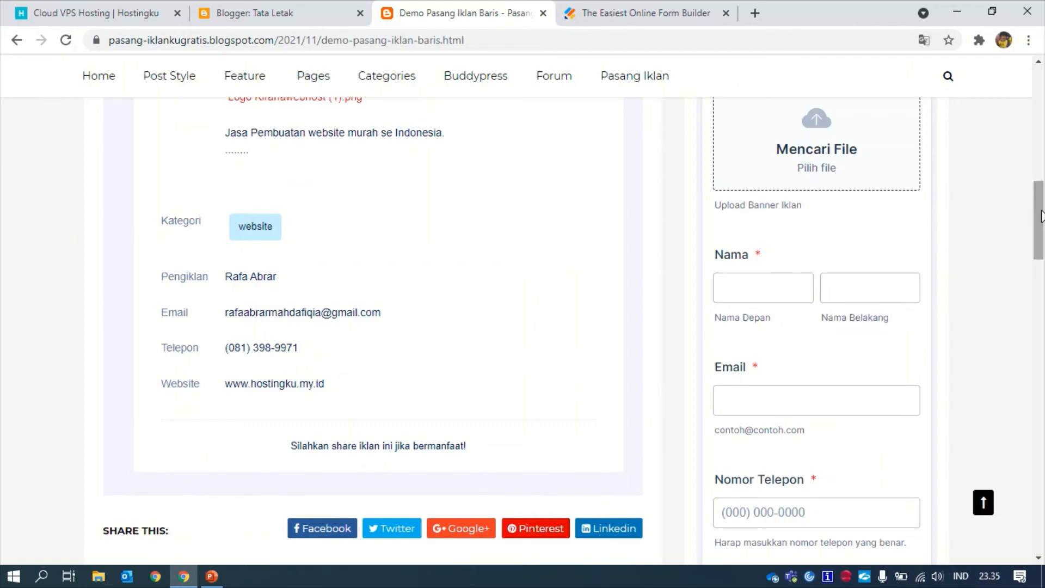
left_click_drag(1042, 216, 1043, 109)
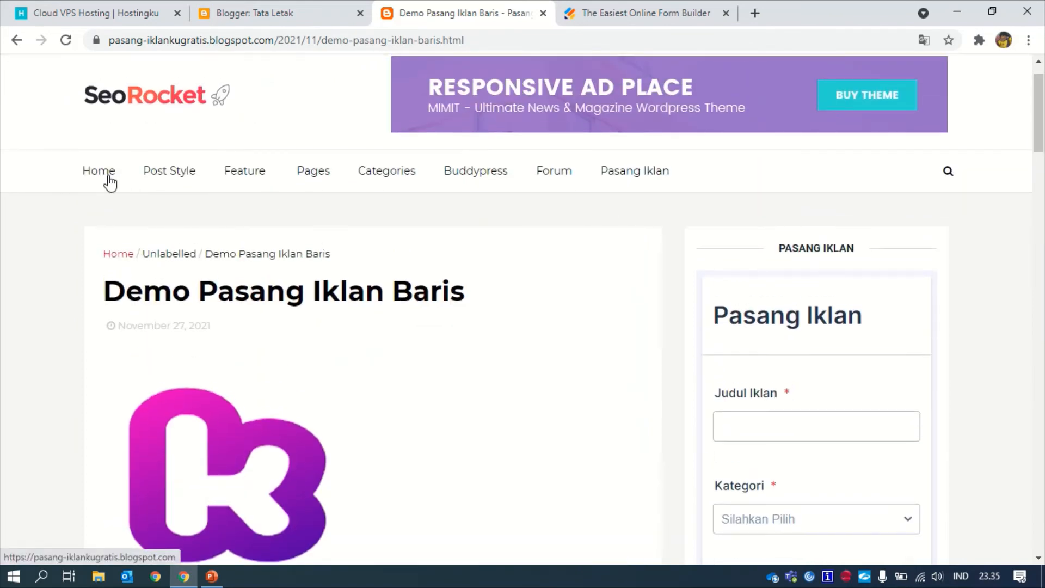
Step: Open the blog's home page and look over the ad cards beside the Pasang Iklan form
left_click(109, 177)
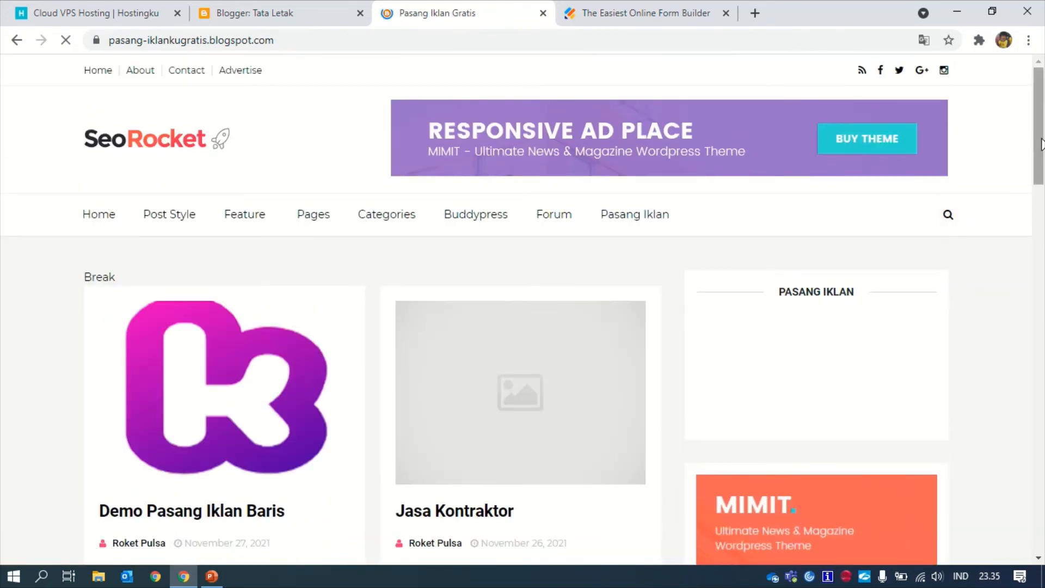
scroll(1043, 151, "down", 3)
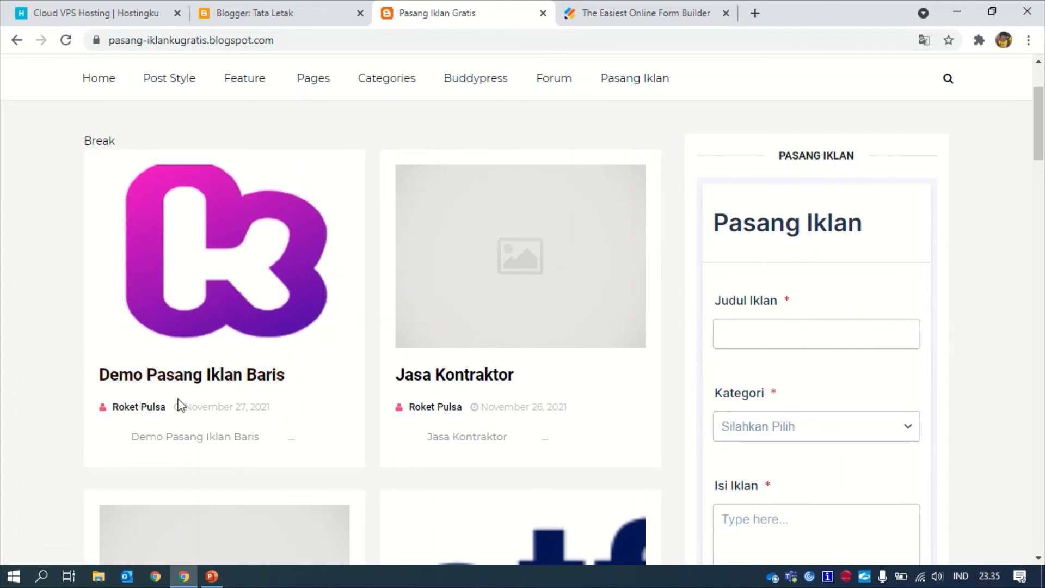
left_click_drag(1041, 124, 1042, 100)
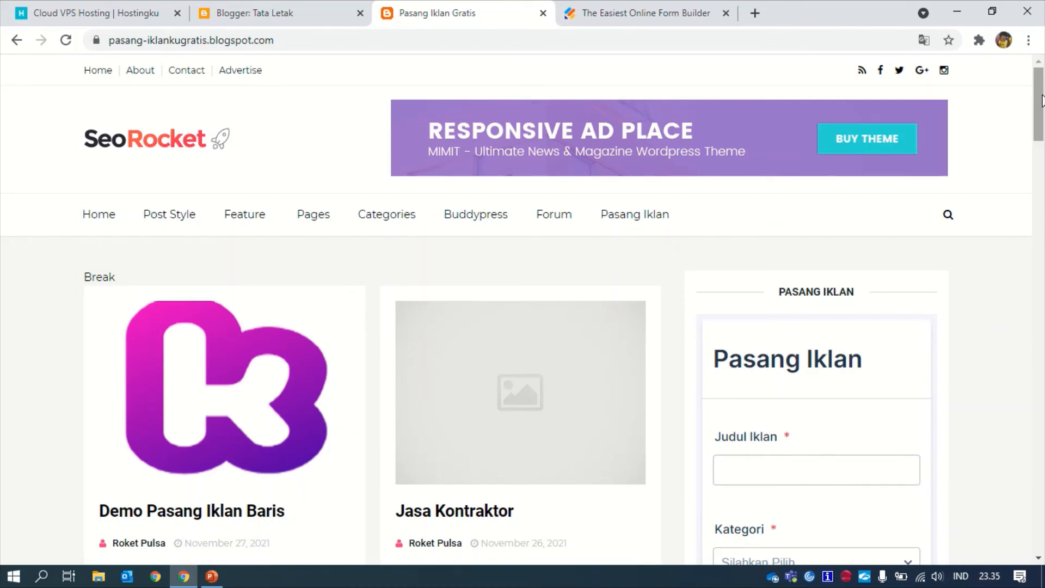
Step: Open the list of forms in Jotform, glance at the Blogger layout and the blog, and select the Pasang Iklan Baris form
left_click(629, 10)
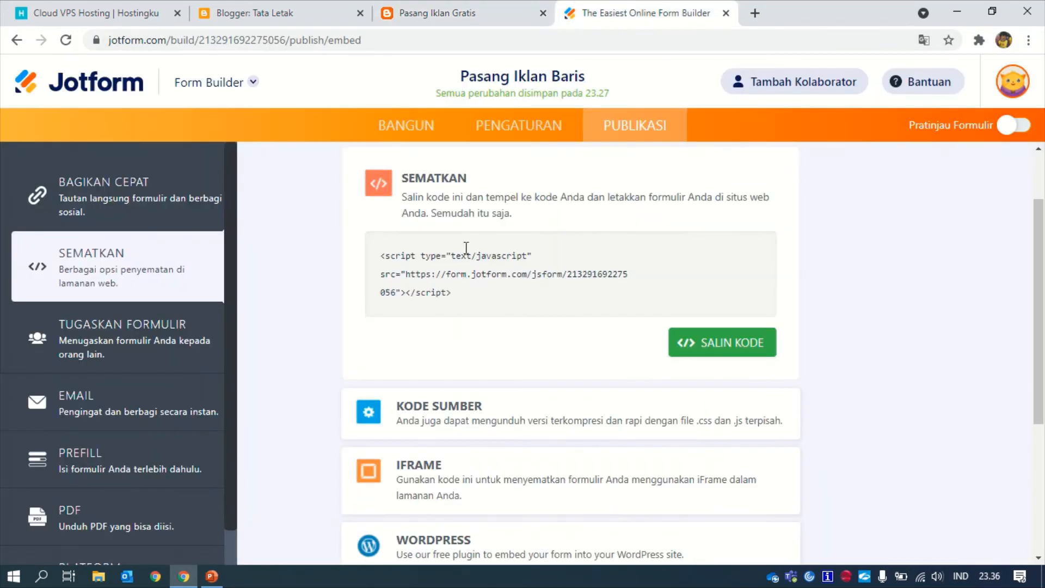
left_click(125, 97)
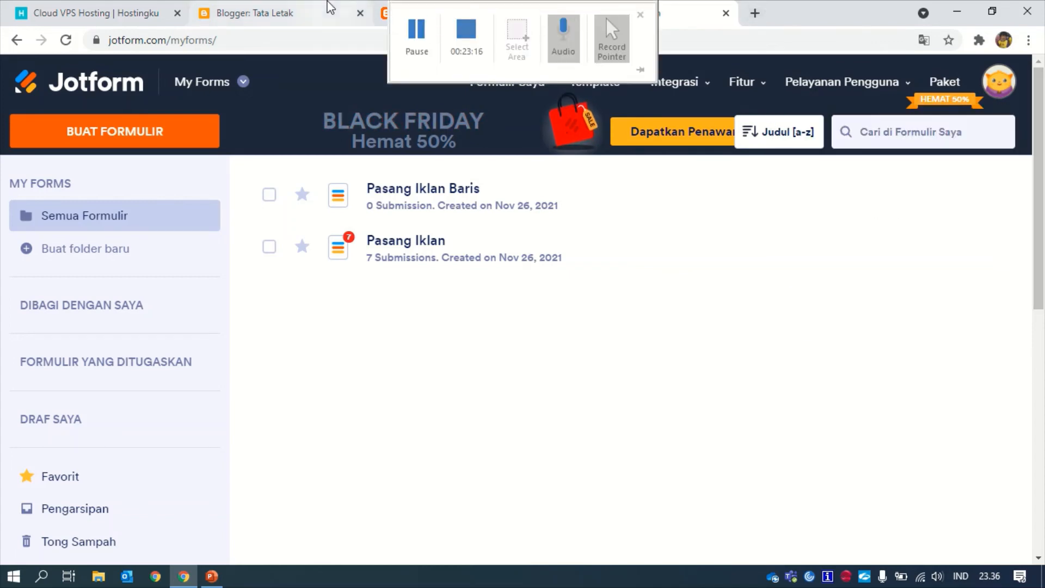
left_click(239, 17)
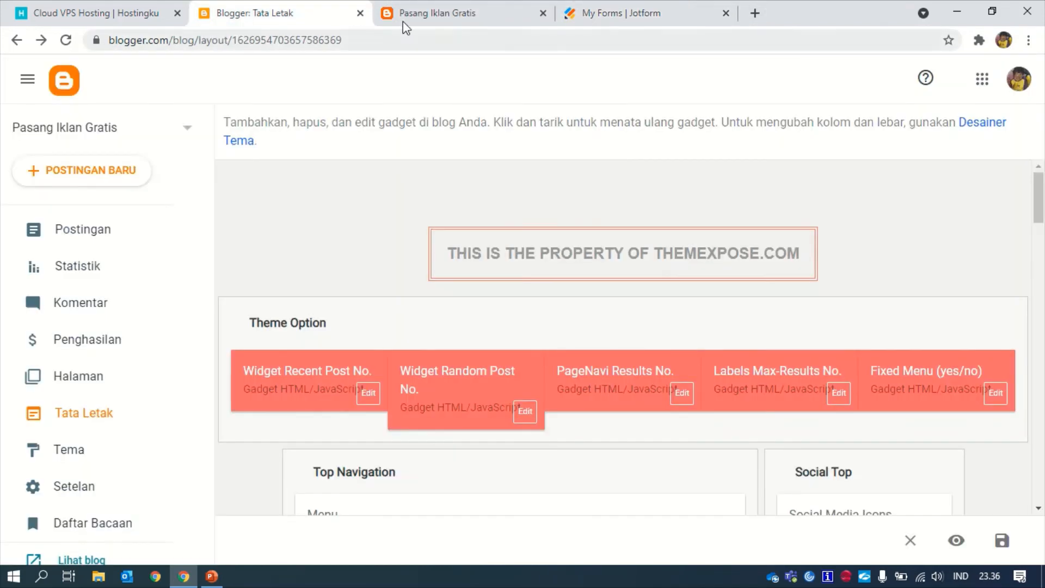
left_click(420, 19)
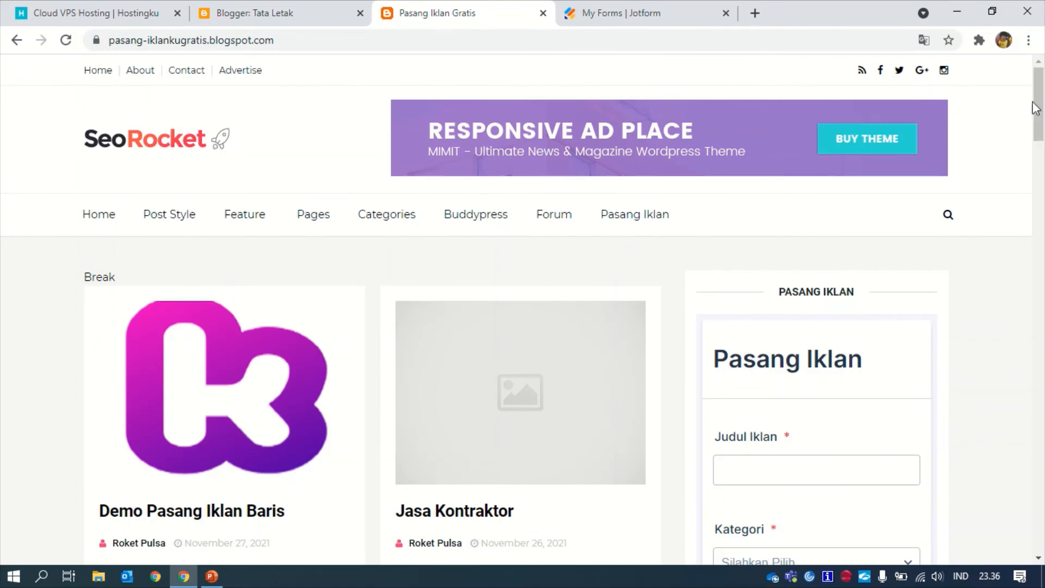
left_click(624, 16)
mouse_move(1040, 148)
left_mouse_down()
mouse_move(1042, 267)
mouse_move(1032, 152)
left_mouse_up()
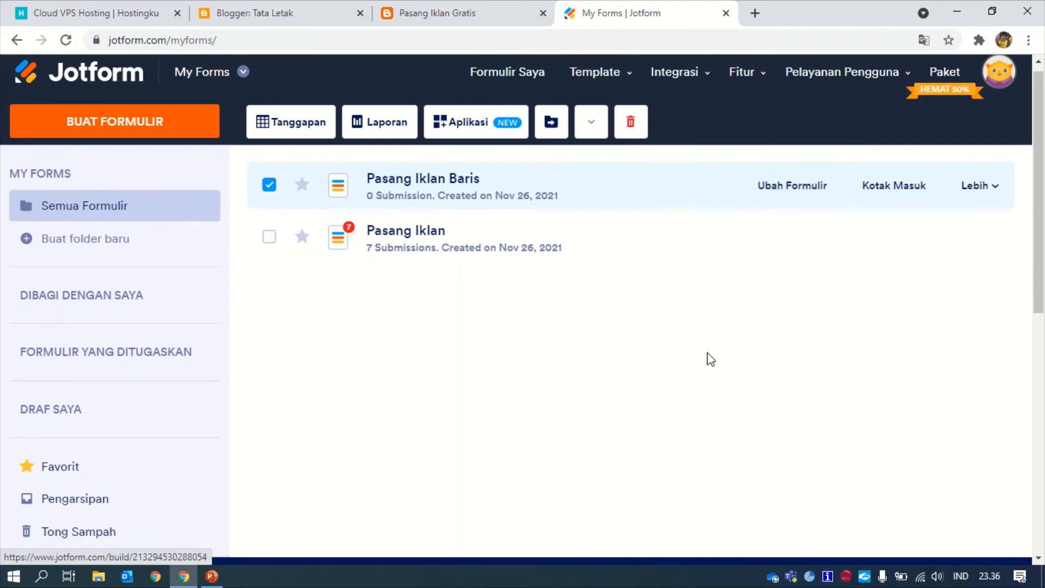
left_click(433, 16)
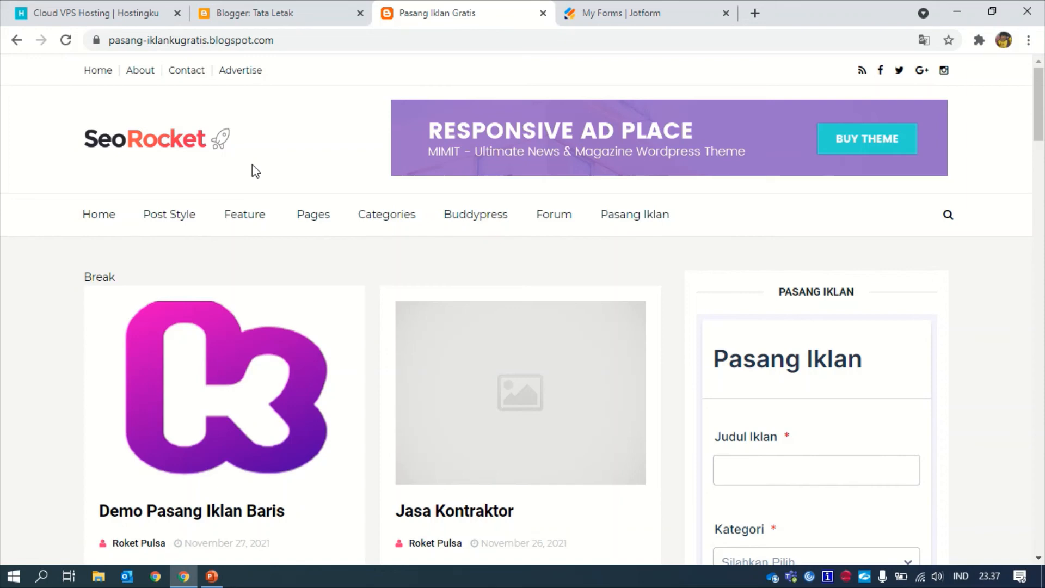
left_click(253, 24)
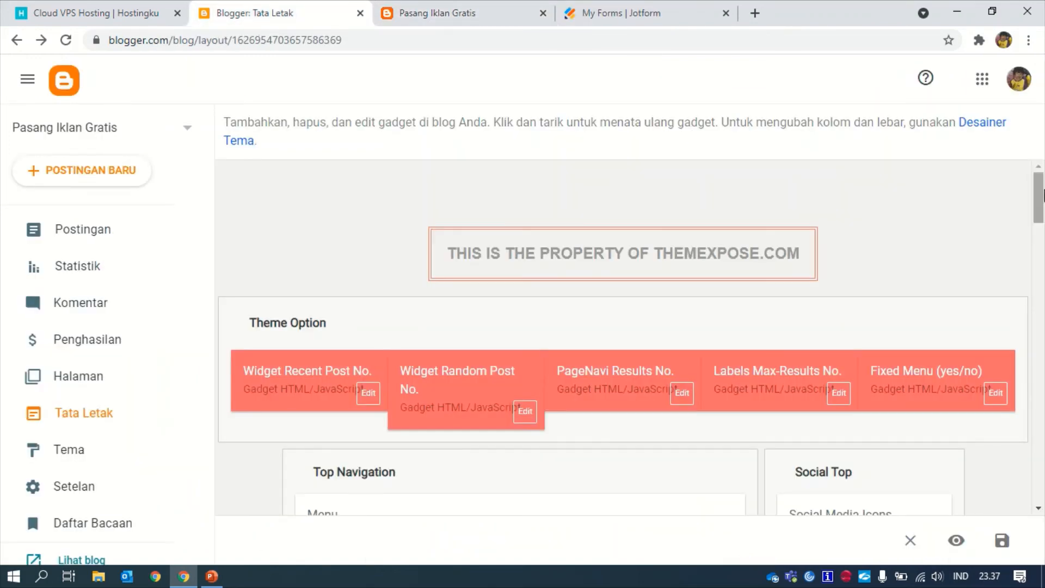
mouse_move(1041, 206)
left_mouse_down()
mouse_move(1041, 221)
mouse_move(1041, 198)
left_mouse_up()
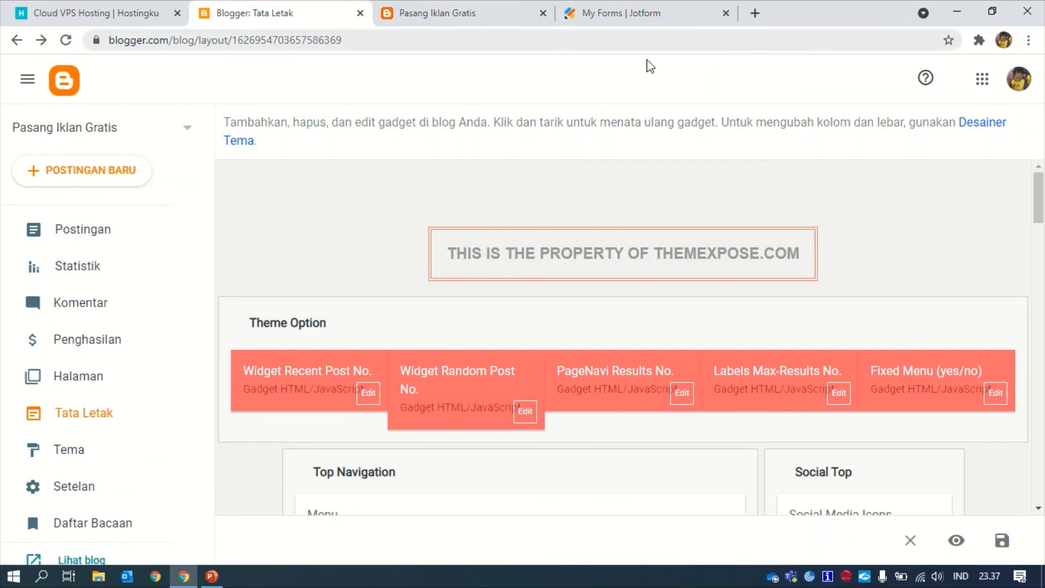
left_click(472, 18)
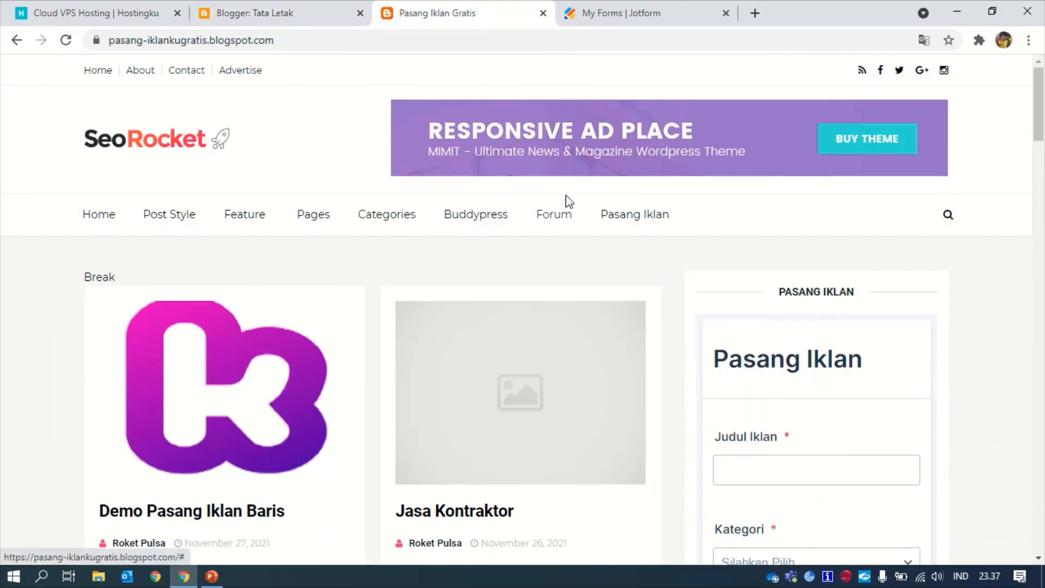
mouse_move(1041, 106)
left_mouse_down()
mouse_move(1042, 206)
mouse_move(1041, 95)
left_mouse_up()
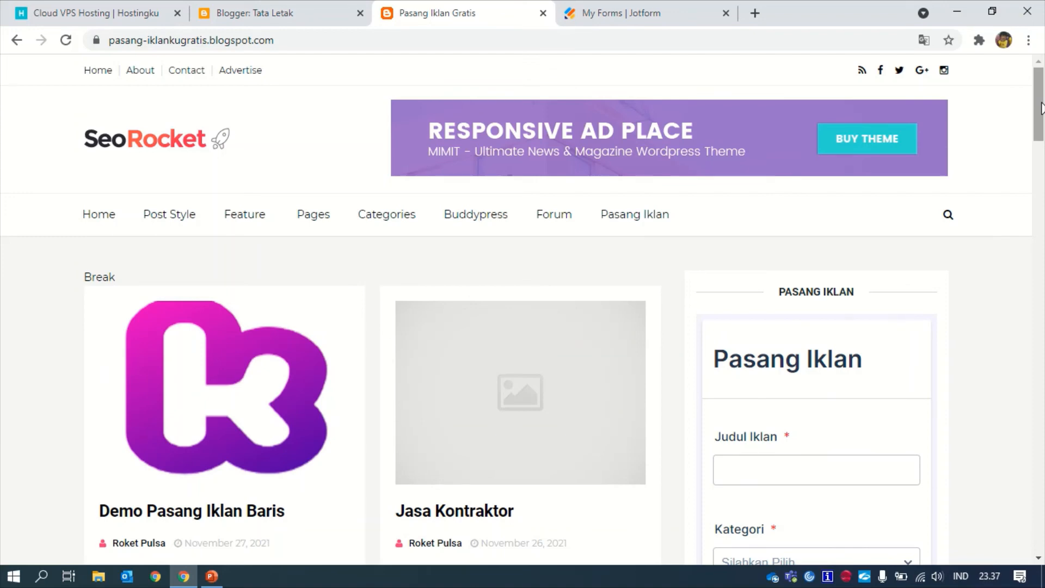
mouse_move(1042, 102)
left_mouse_down()
mouse_move(1044, 128)
mouse_move(1044, 93)
mouse_move(1043, 326)
mouse_move(1042, 81)
left_mouse_up()
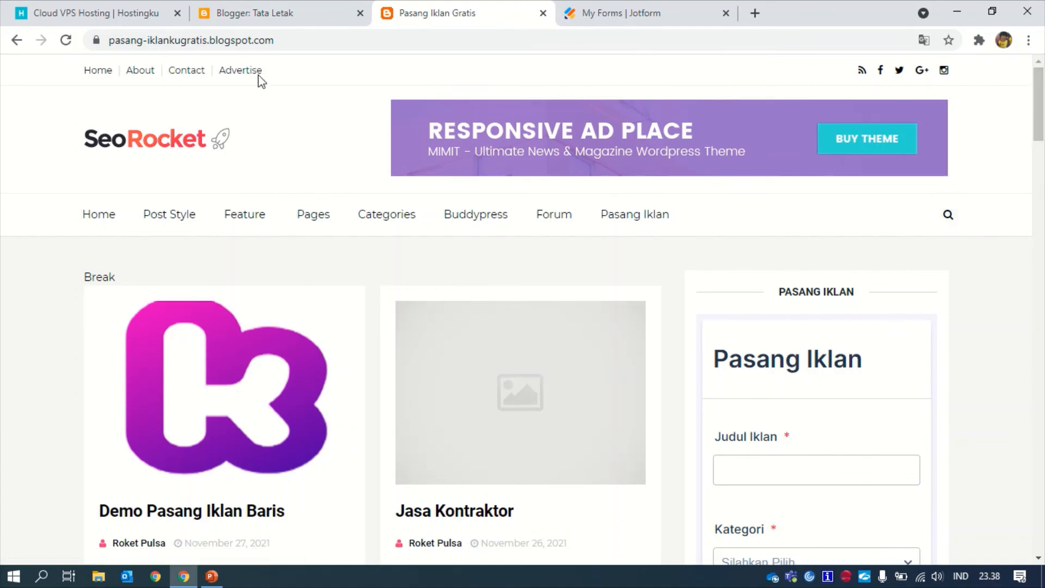
Step: Look over the gadget areas in the Blogger layout and view the blog's AdSense monetisation page
left_click(277, 21)
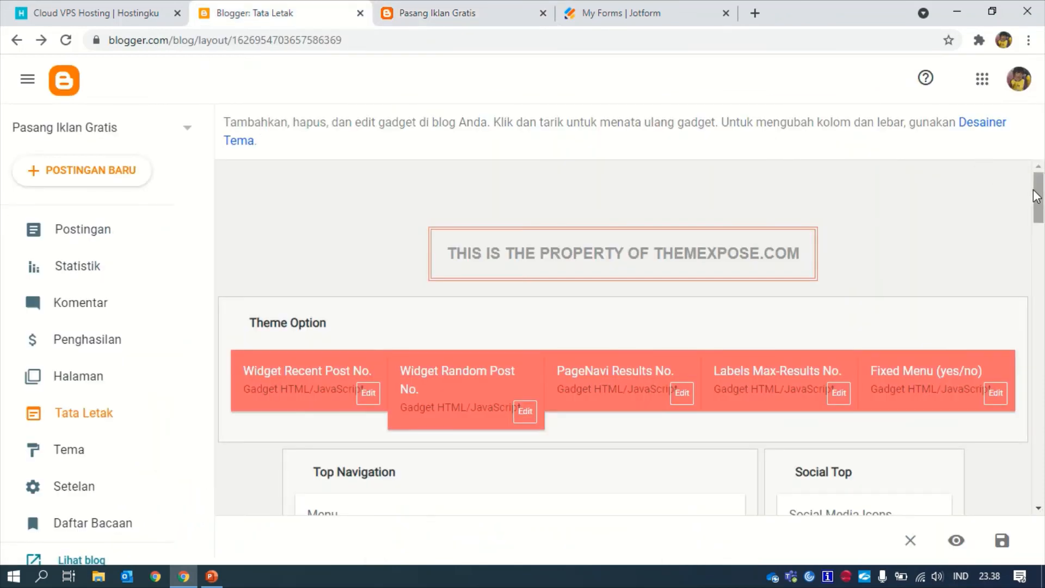
left_click_drag(1038, 196, 1043, 224)
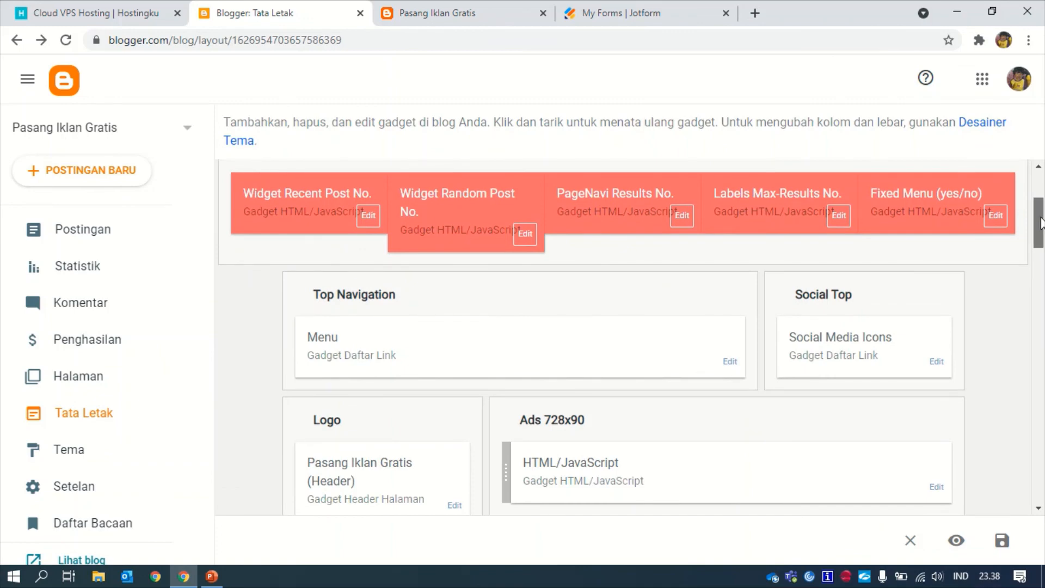
scroll(587, 251, "down", 4)
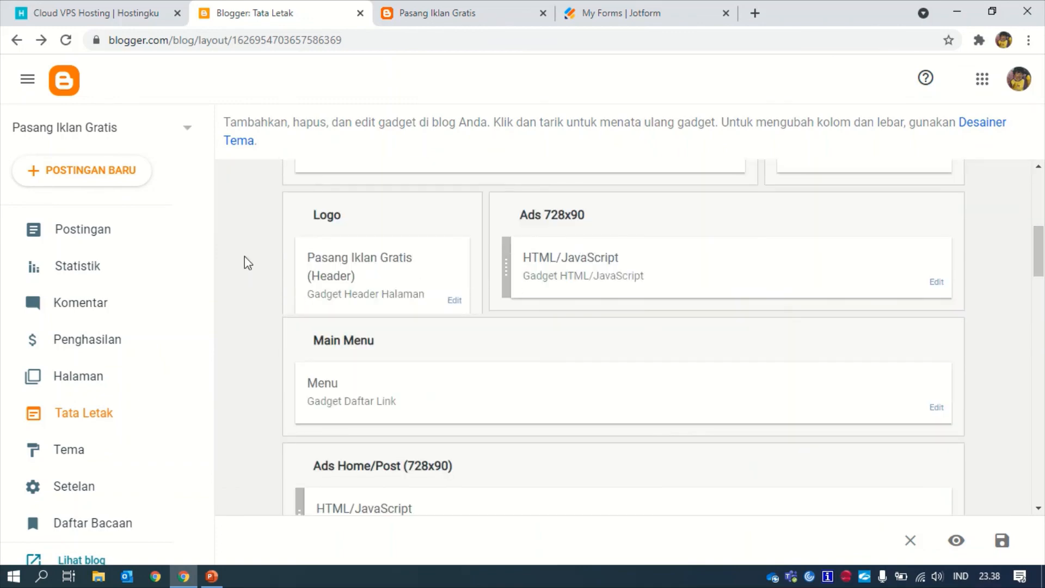
left_click(87, 350)
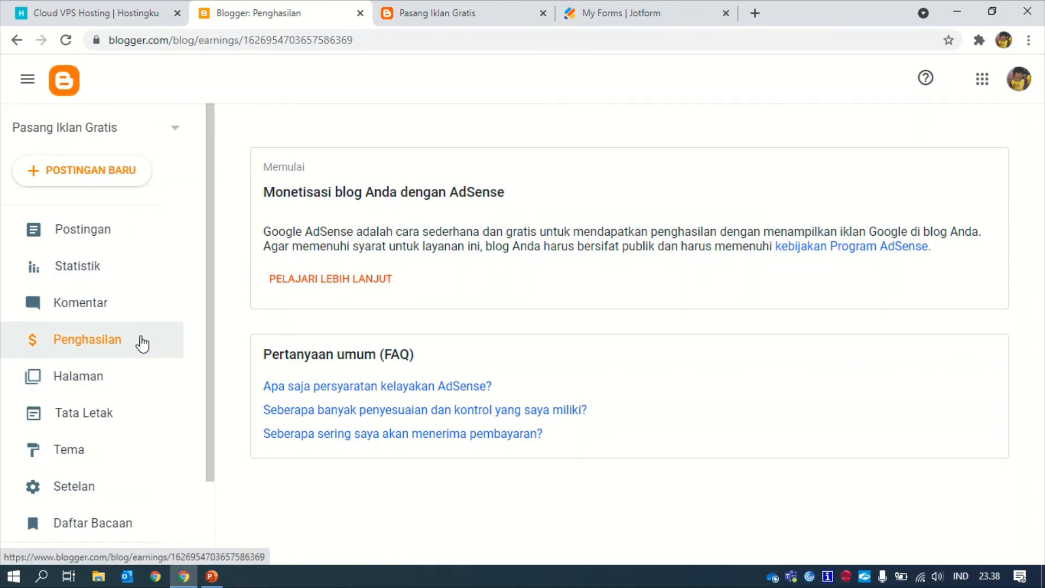
Step: Inspect the configuration of the HTML/JavaScript gadget in the layout's ADS Inner Footer 728x90 area and cancel it
left_click(100, 433)
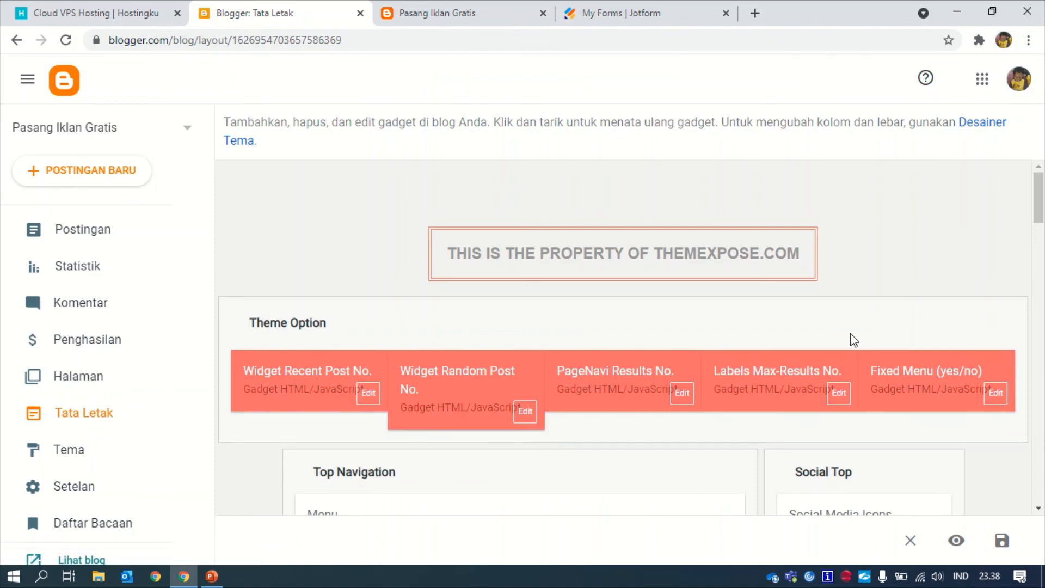
left_click_drag(1040, 193, 1043, 377)
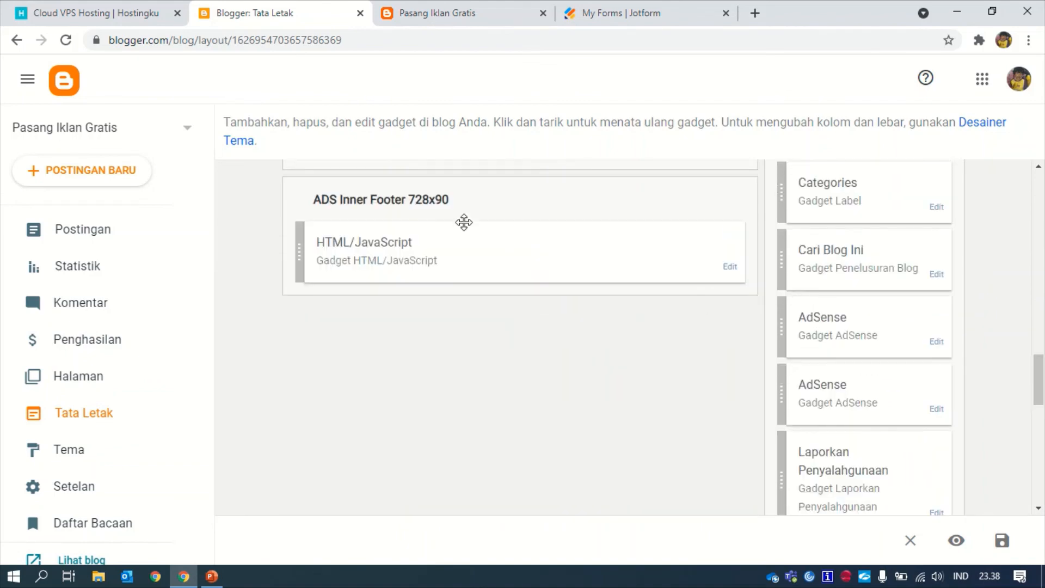
left_click(728, 267)
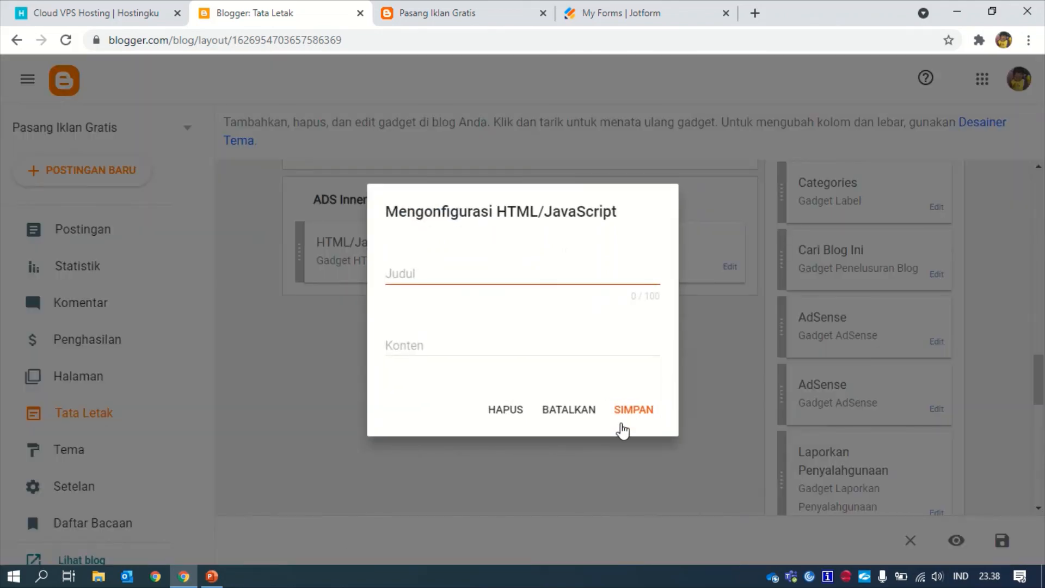
left_click(571, 414)
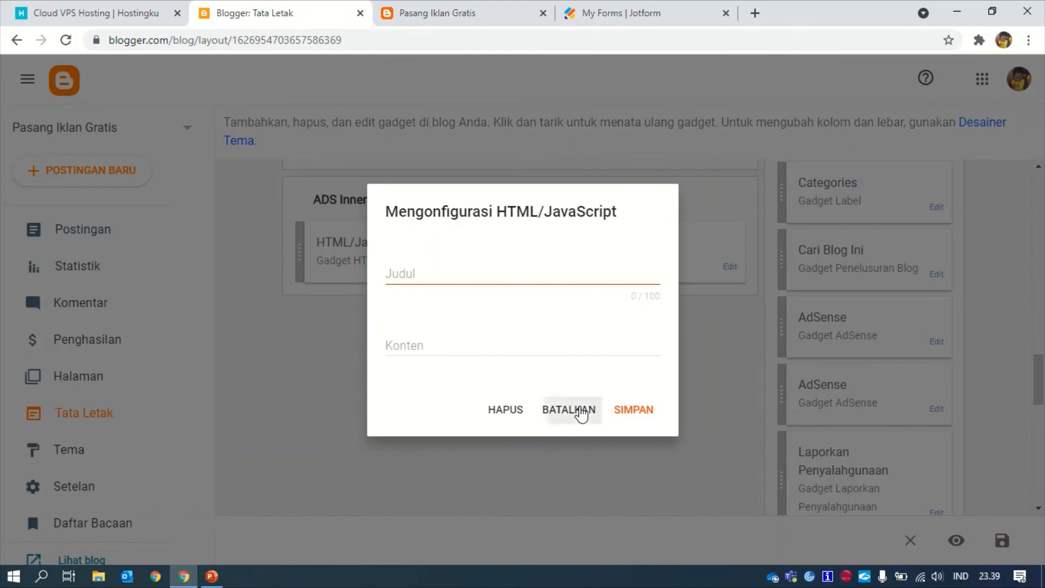
Step: Inspect the AdSense option among the gadgets that can be added to Sidebar Right and cancel its configuration
left_click_drag(1037, 385, 951, 306)
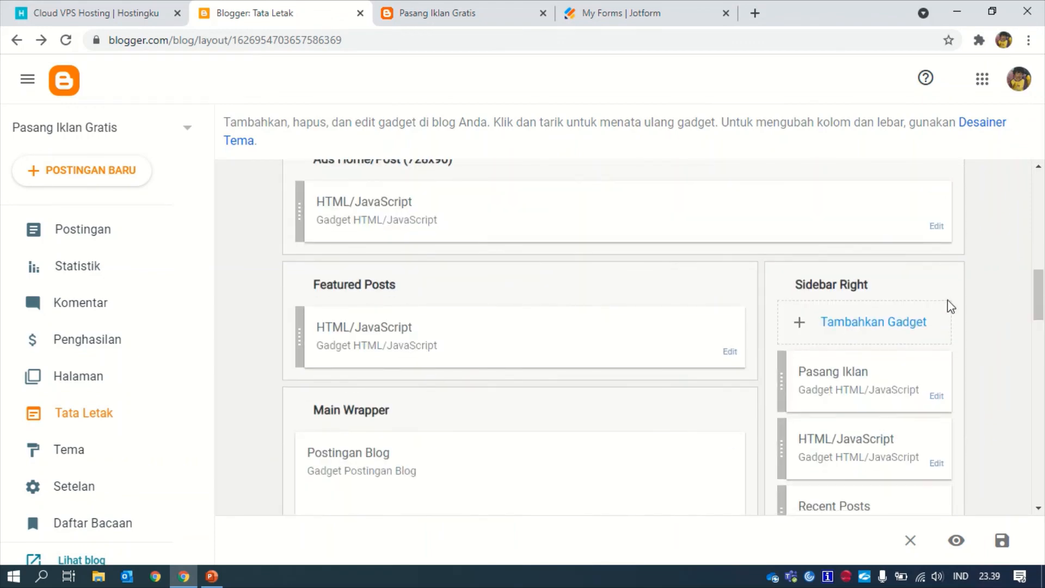
left_click(889, 324)
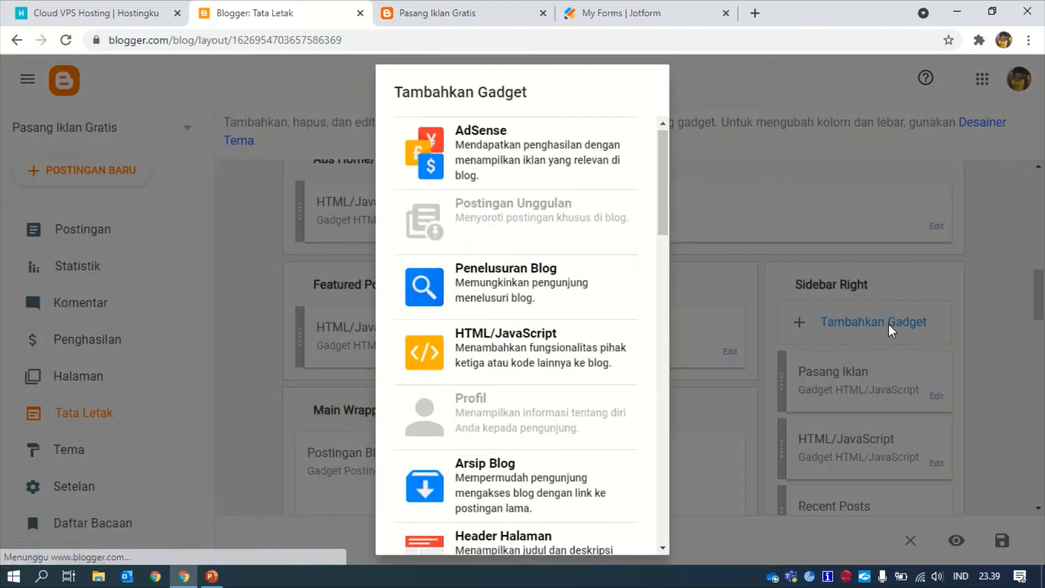
left_click(500, 149)
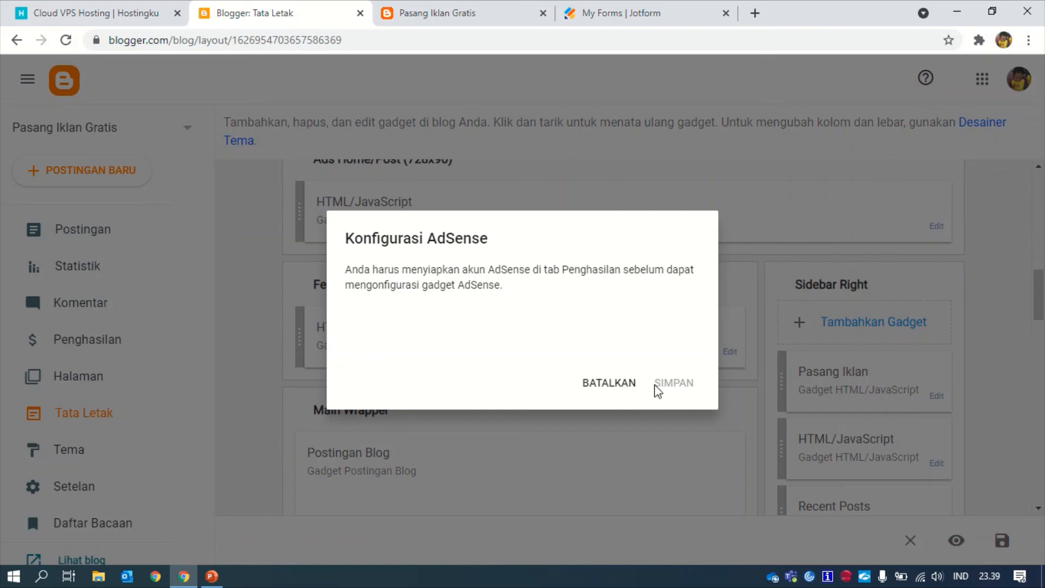
left_click(618, 382)
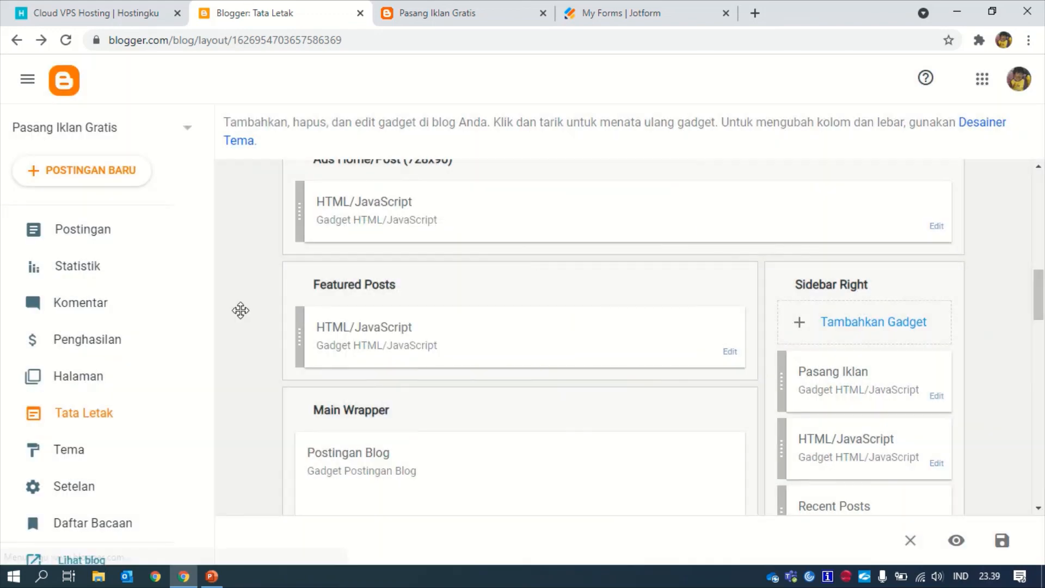
Step: View the blog's earnings page and its list of posts in Blogger
left_click(104, 341)
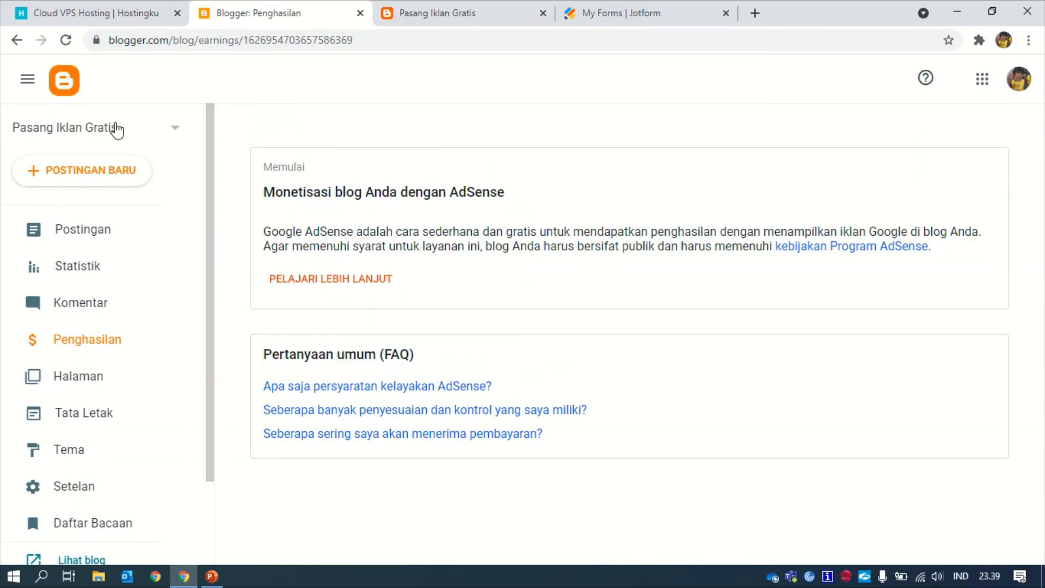
left_click(94, 240)
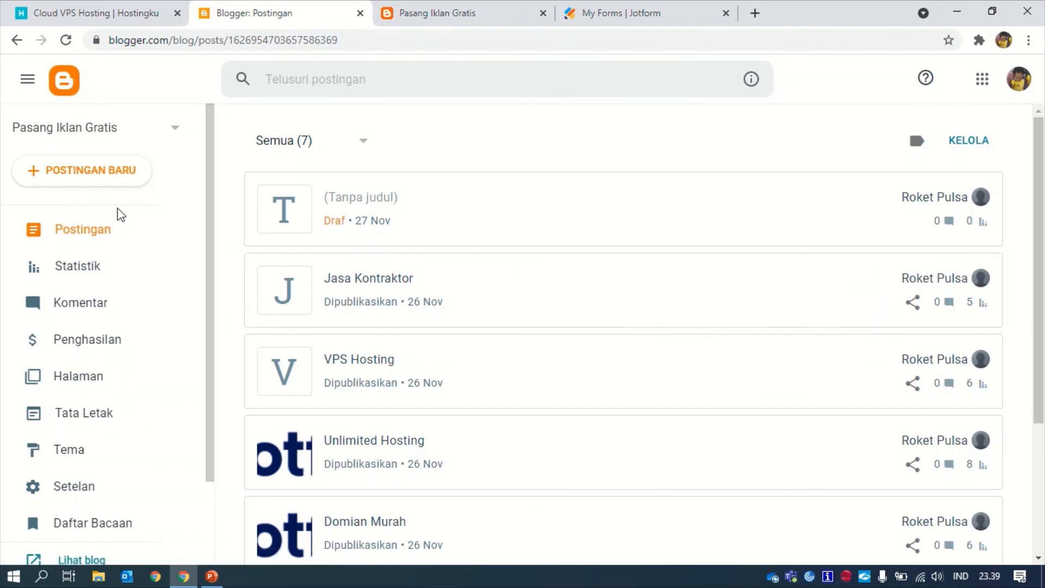
Step: Close the Cloud VPS Hosting page and open the Cara Membuat Blog Iklan Gratis article on Global Blog's in a new tab
left_click(108, 17)
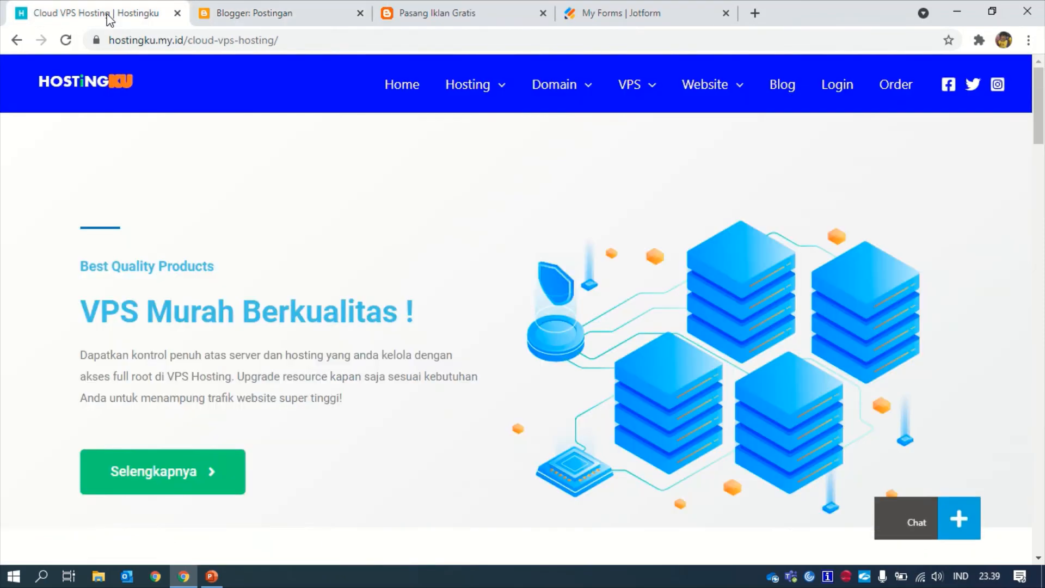
left_click(178, 13)
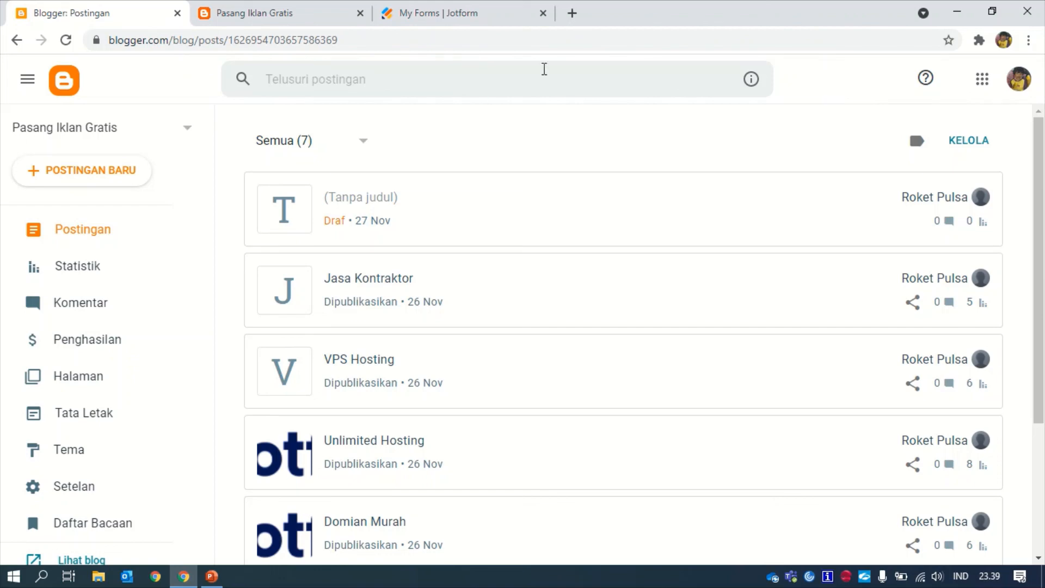
left_click(572, 13)
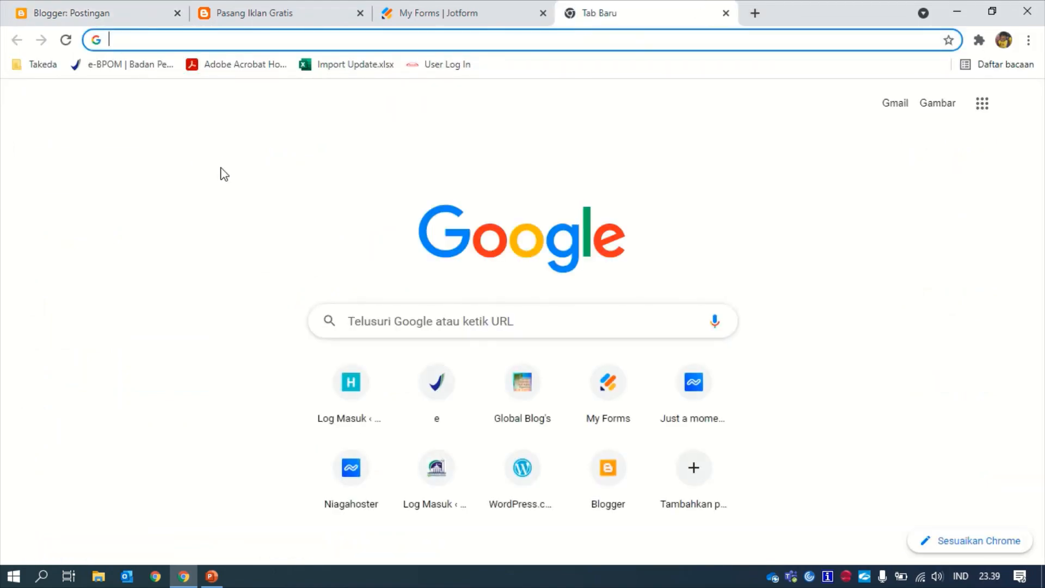
left_click(533, 393)
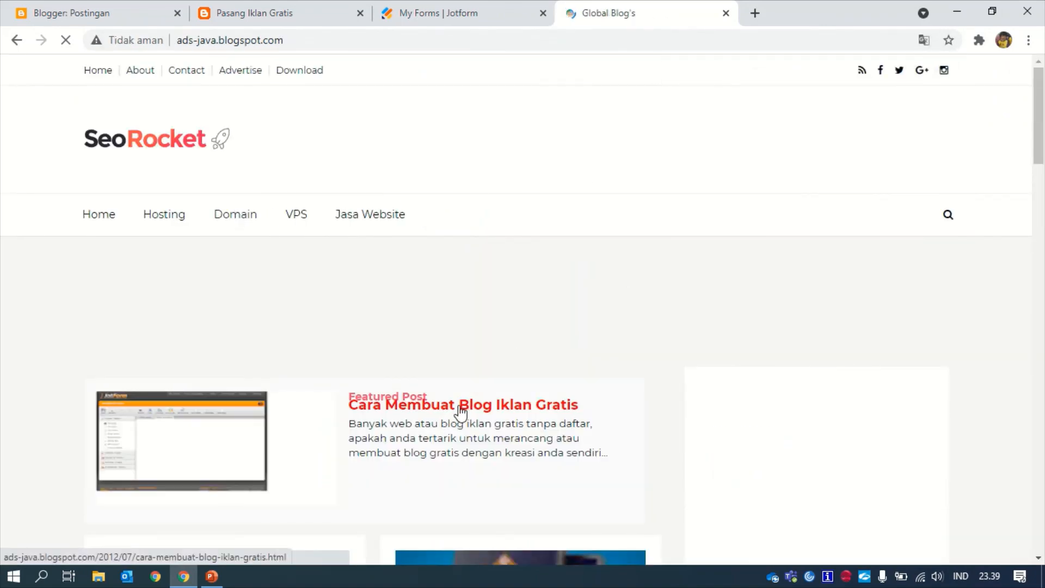
left_click(461, 412)
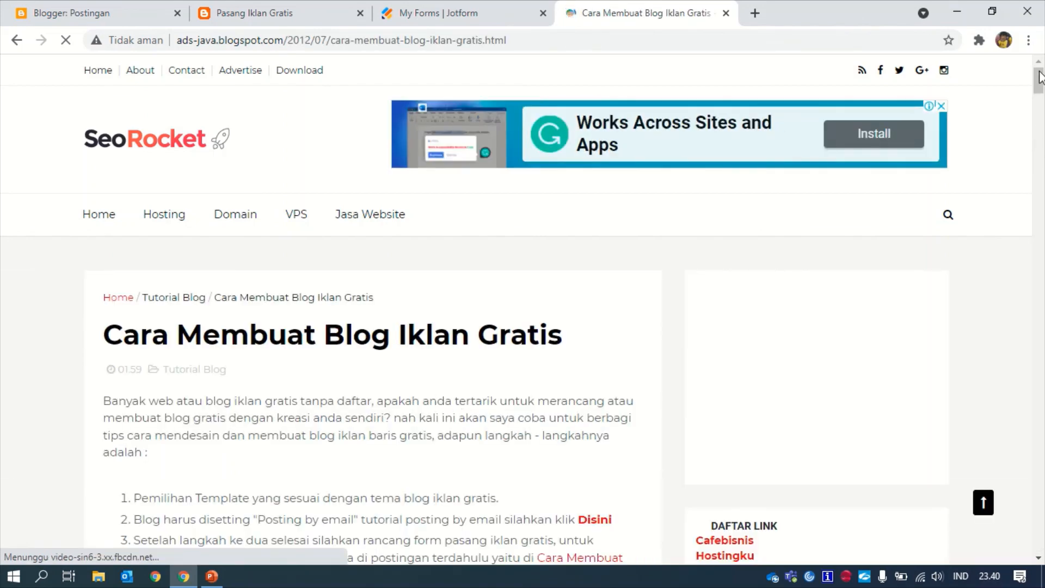
left_click_drag(1040, 100, 1040, 76)
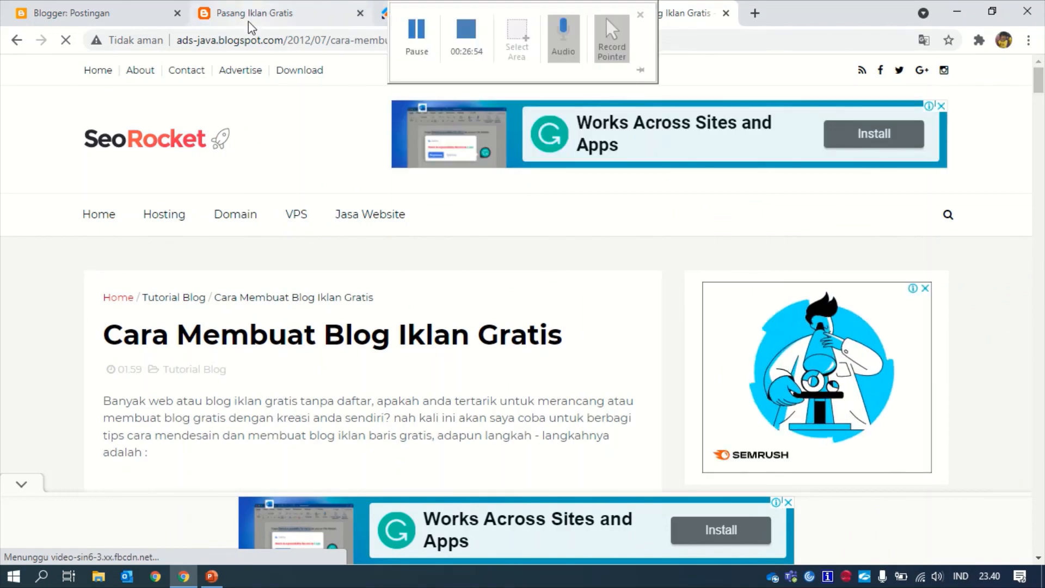
Step: Return to the Pasang Iklan Gratis blog and view its home page
left_click(275, 12)
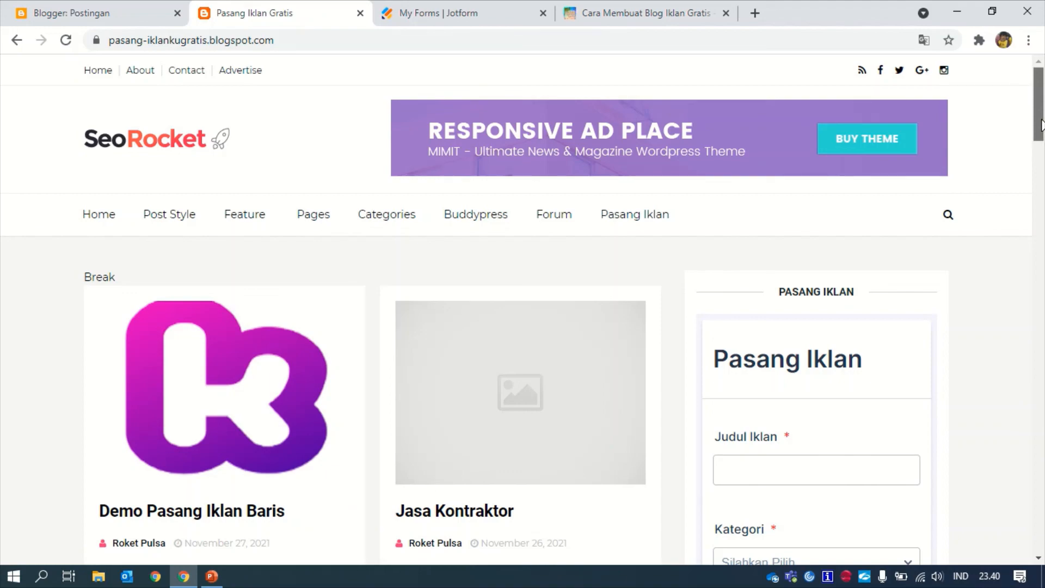
mouse_move(1041, 125)
left_mouse_down()
mouse_move(1042, 267)
mouse_move(1044, 118)
left_mouse_up()
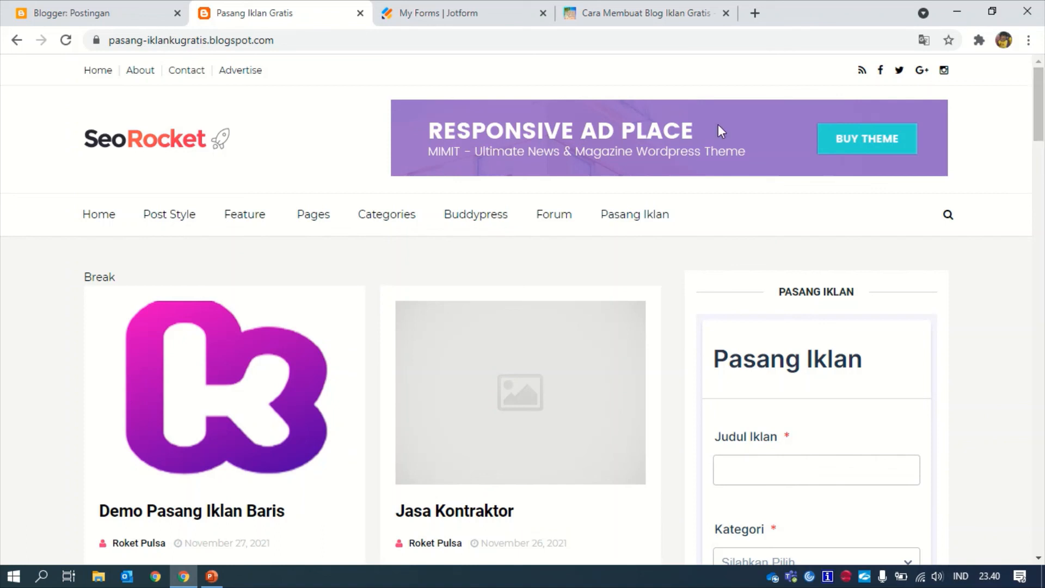
mouse_move(401, 9)
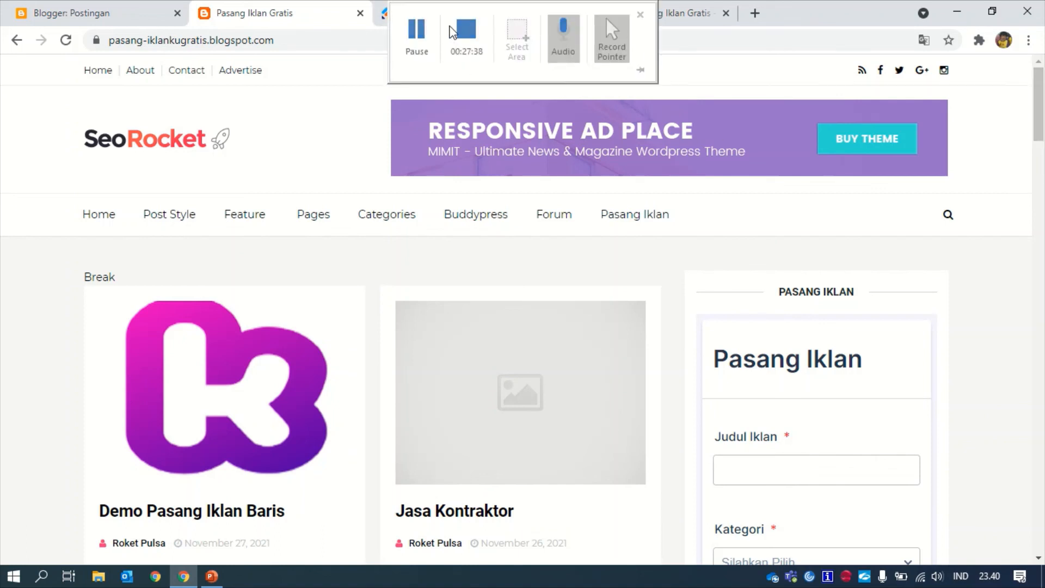